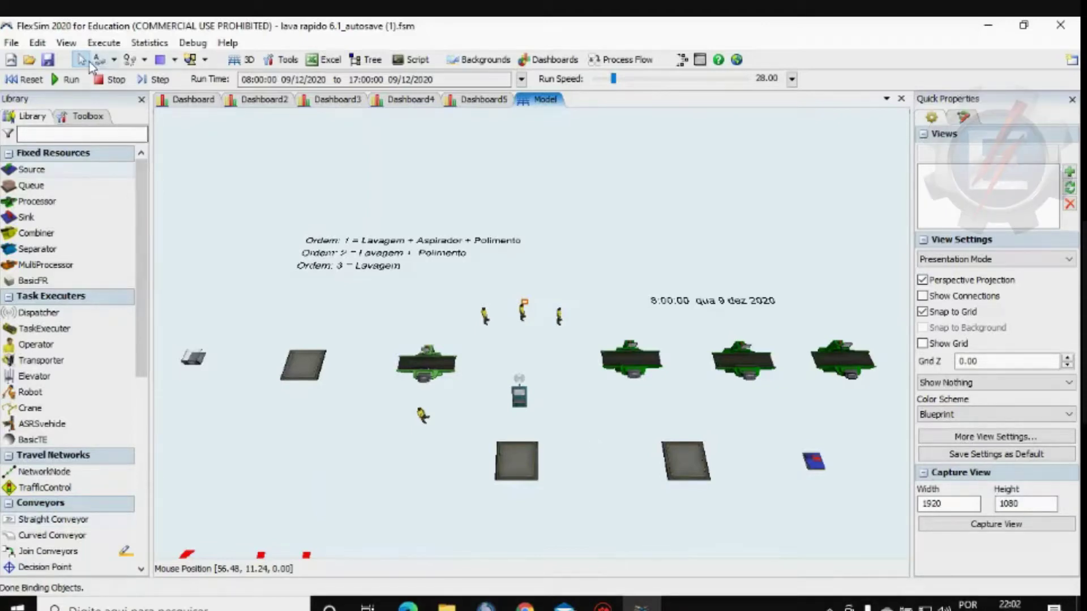
Run the simulation at a speed of 6.55 and switch the 3D view to Working Mode with connections shown
click(66, 80)
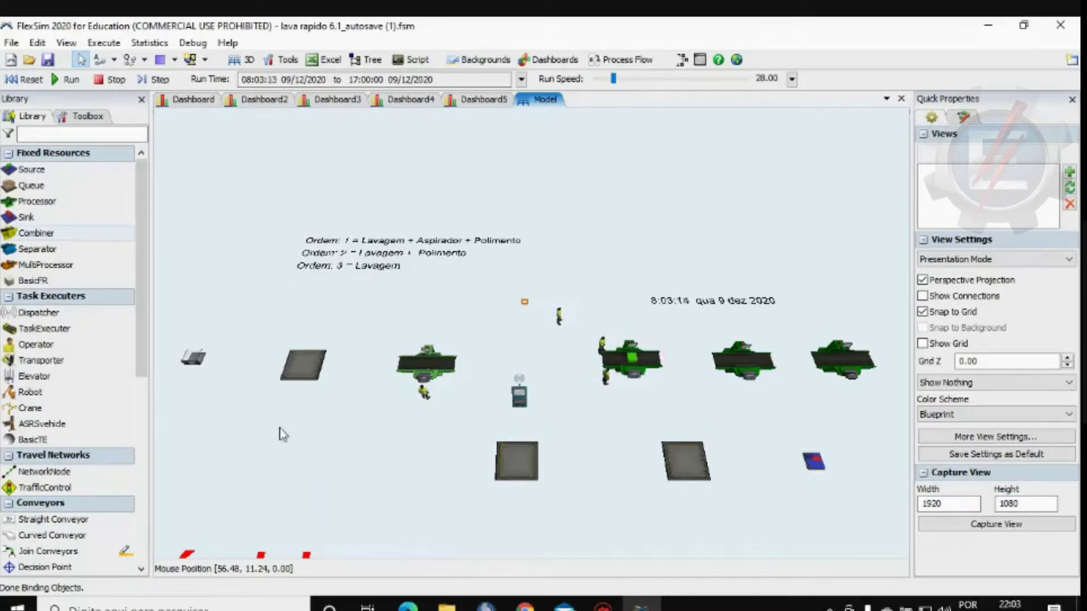
drag(613, 79, 607, 78)
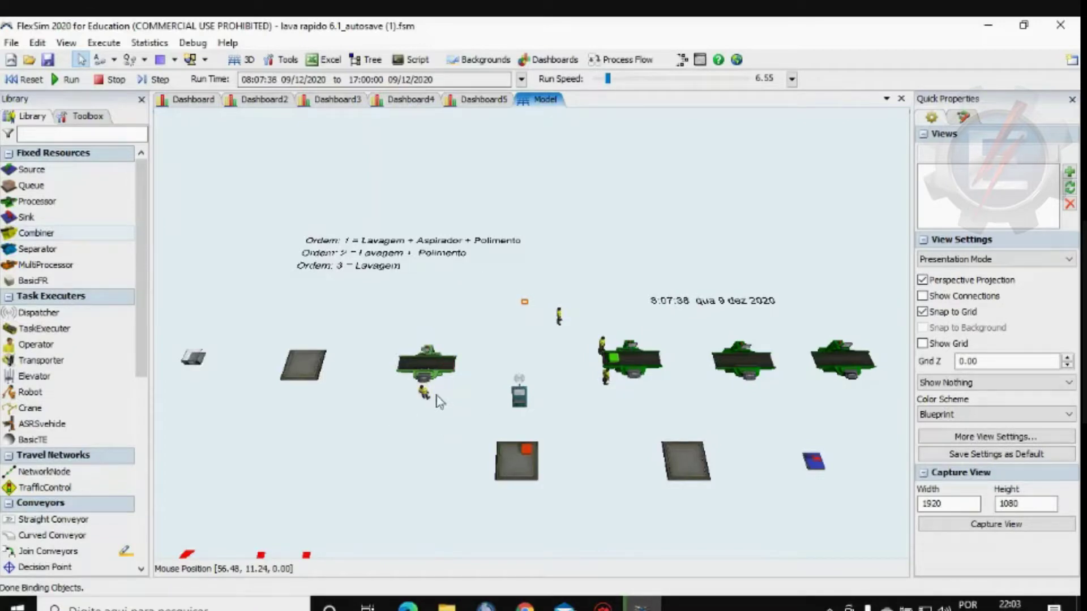
click(922, 295)
click(971, 260)
click(963, 278)
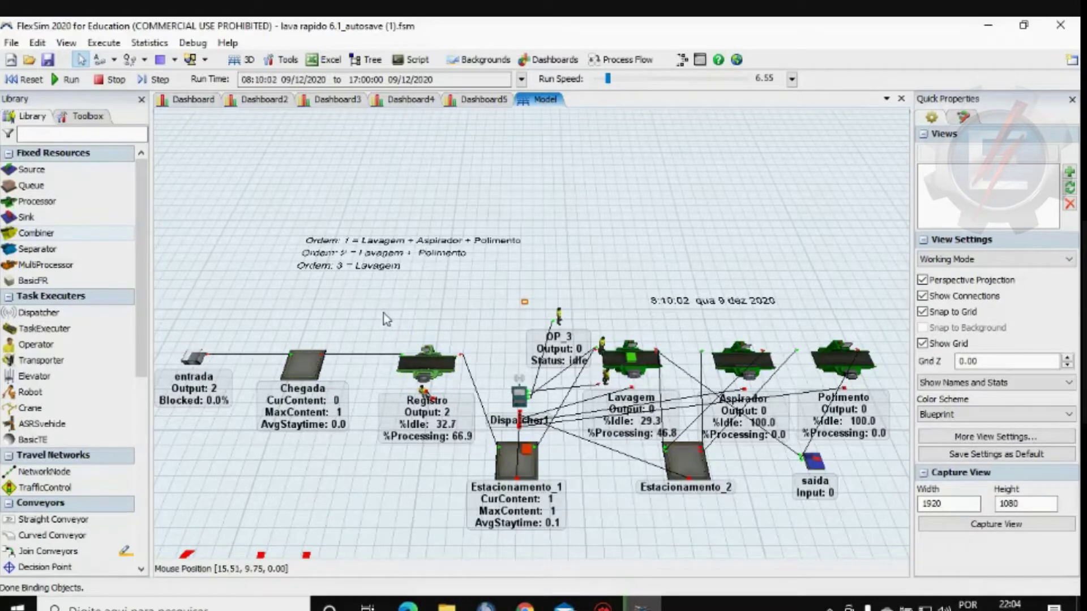
Inspect the ordem label of the item waiting in Estacionamento_1 and the properties of the item in Lavagem
click(528, 454)
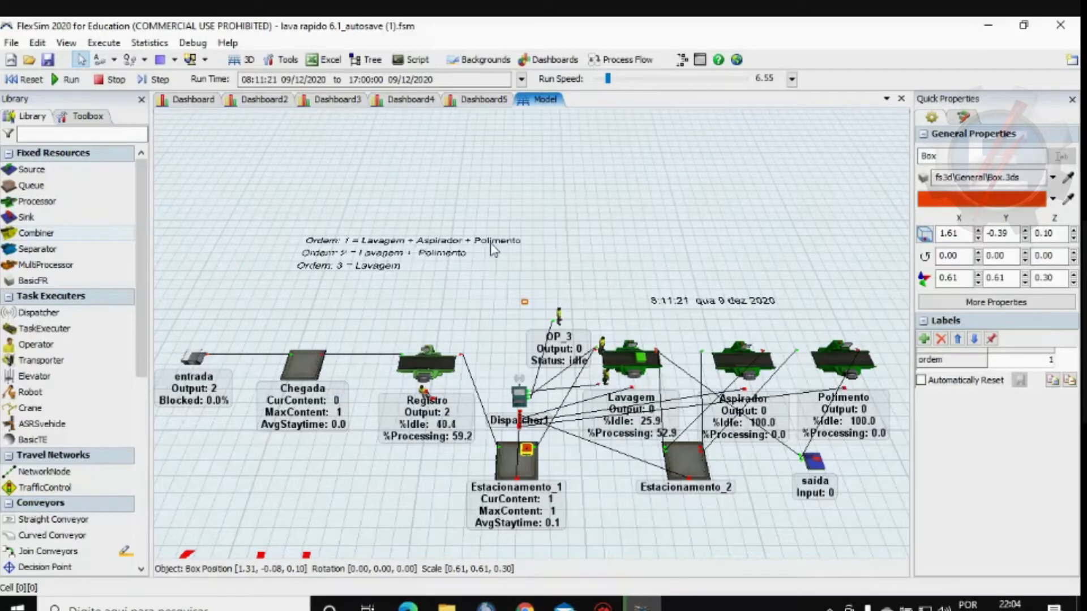
click(637, 363)
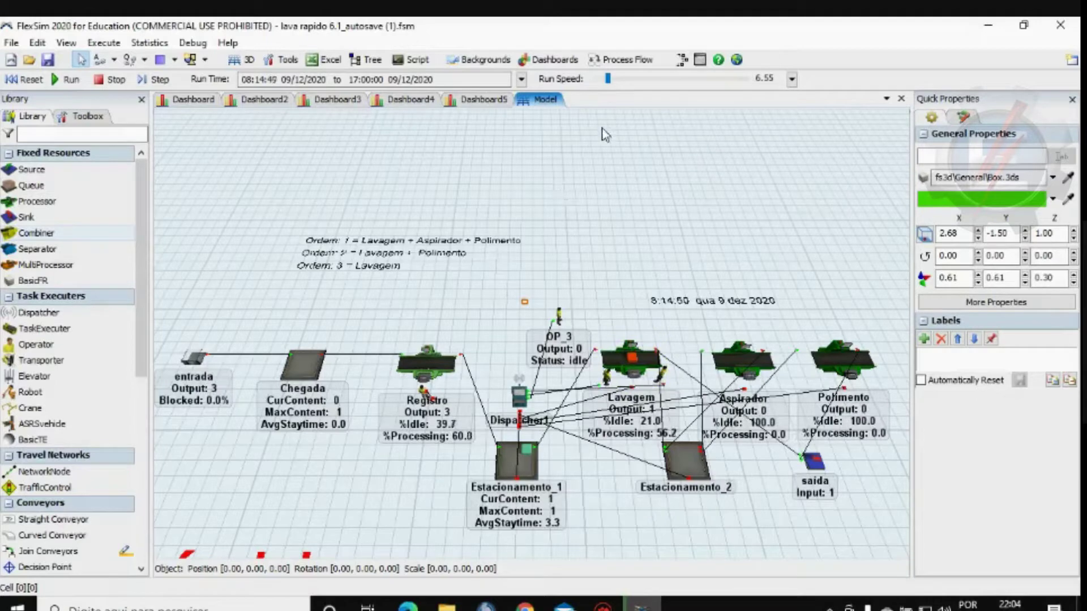
Raise the run speed to 134 and turn off Snap to Grid for the view
click(613, 79)
drag(613, 80, 621, 79)
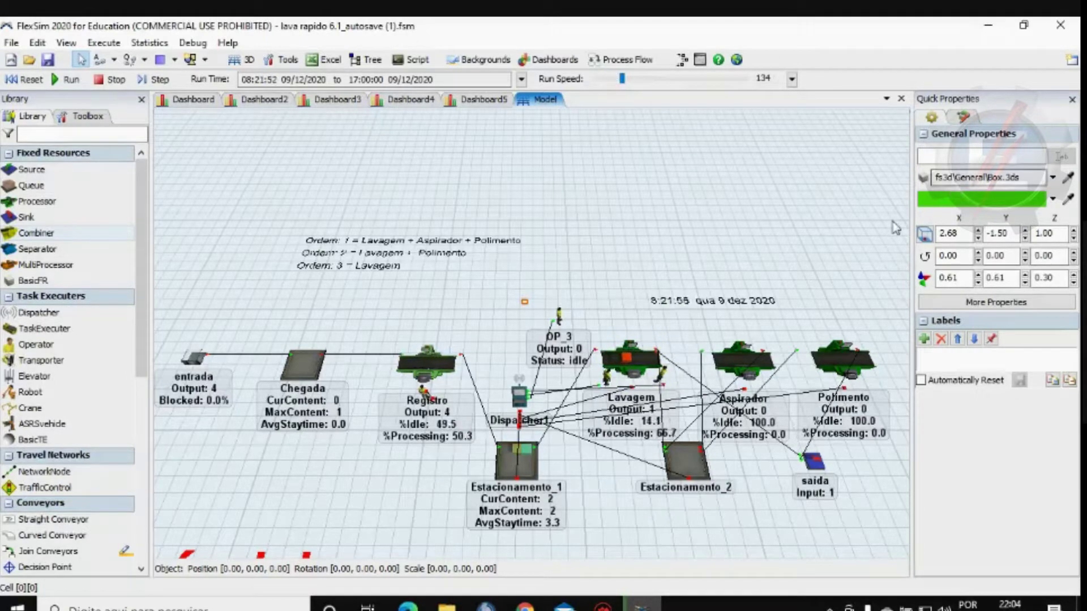
click(613, 263)
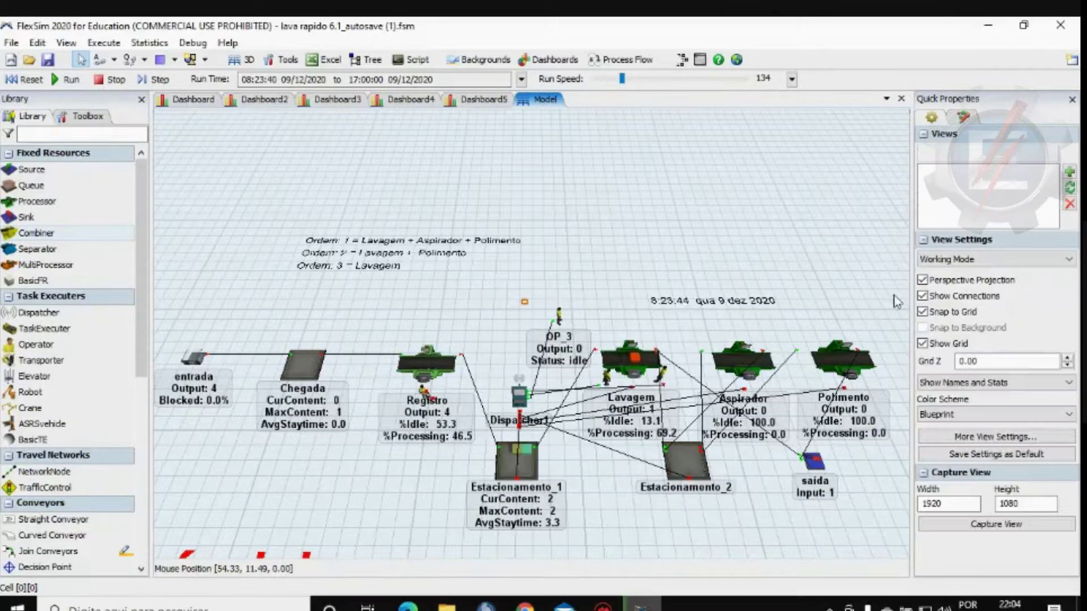
click(922, 311)
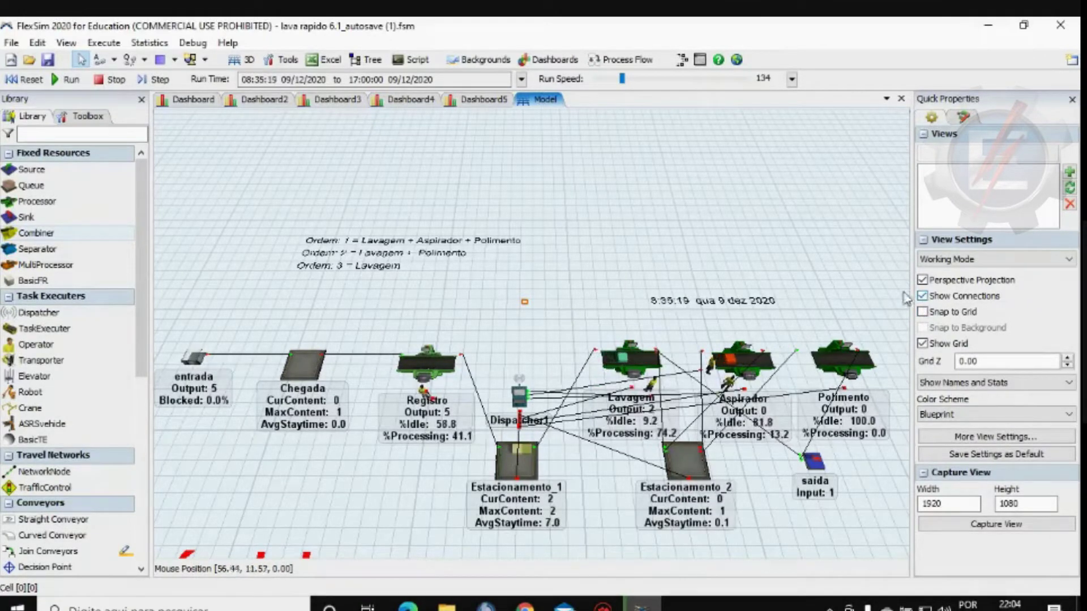
Raise the run speed to 410 and stop the simulation during the operators' lunch at about 12:22
drag(620, 78, 615, 78)
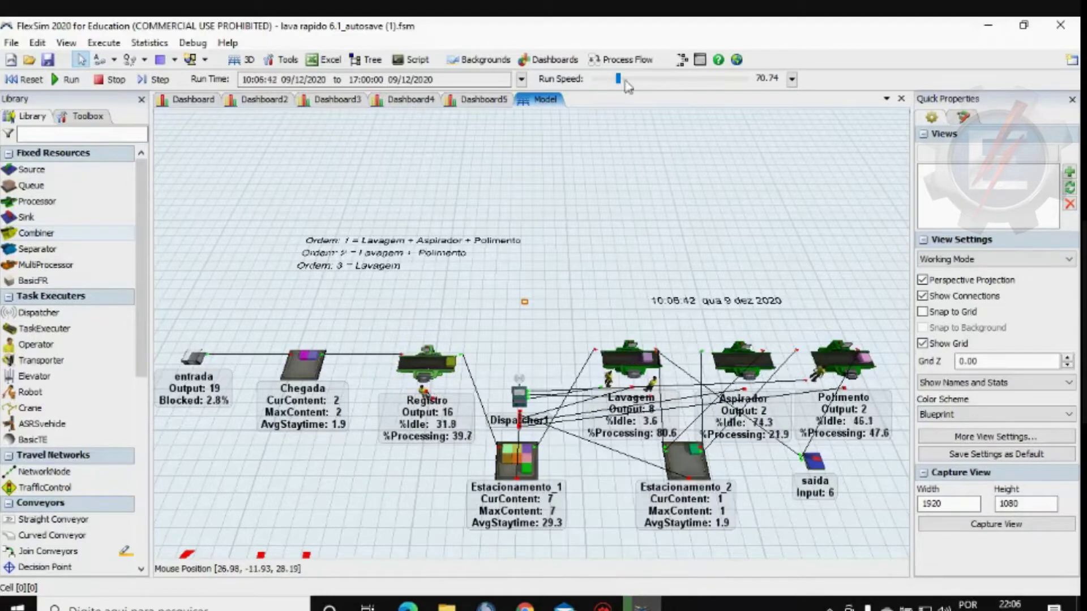
drag(627, 83, 633, 77)
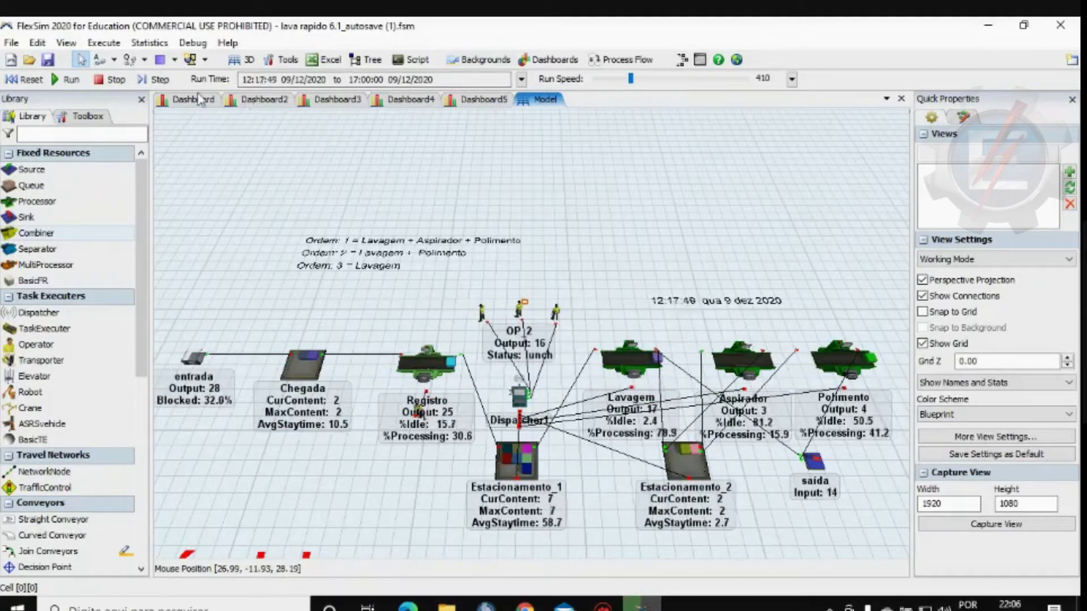
click(98, 82)
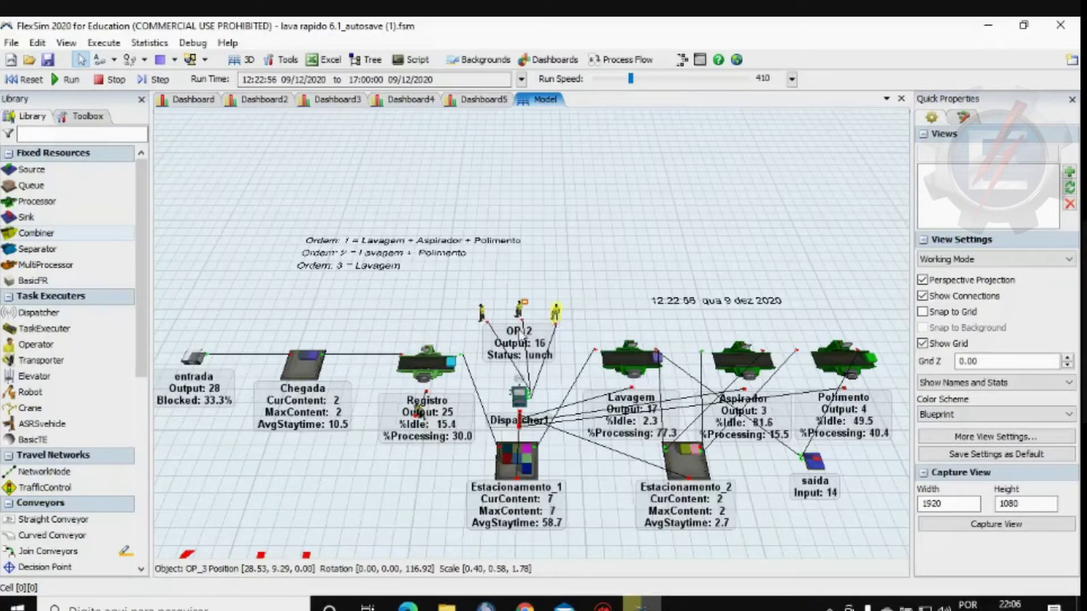
Examine the current states of OP_3, OP_registro, the Lavagem processor and its item, and the Registro processor
click(556, 311)
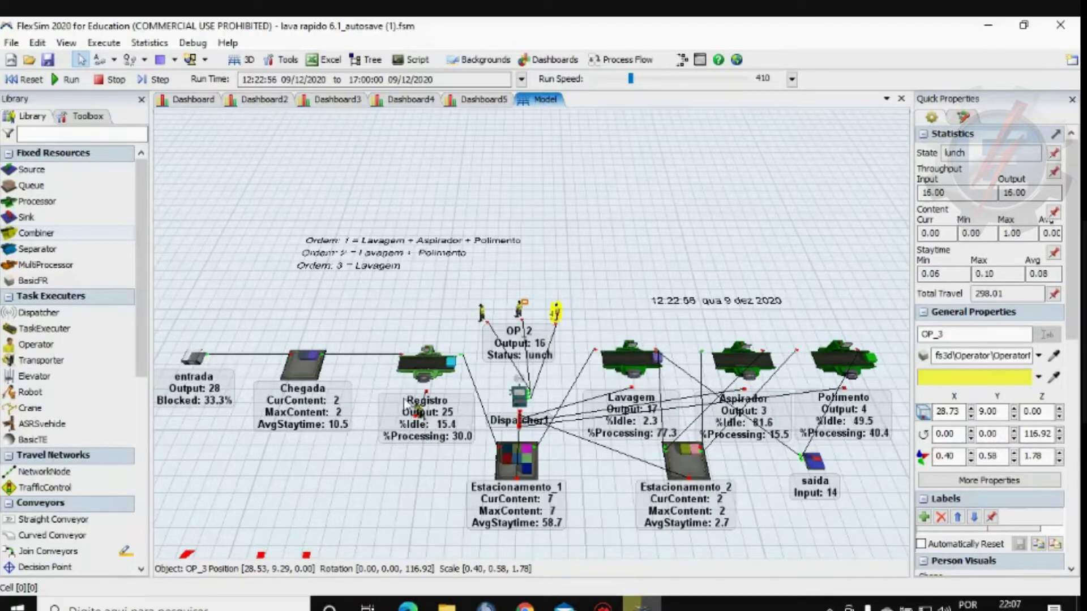
click(419, 413)
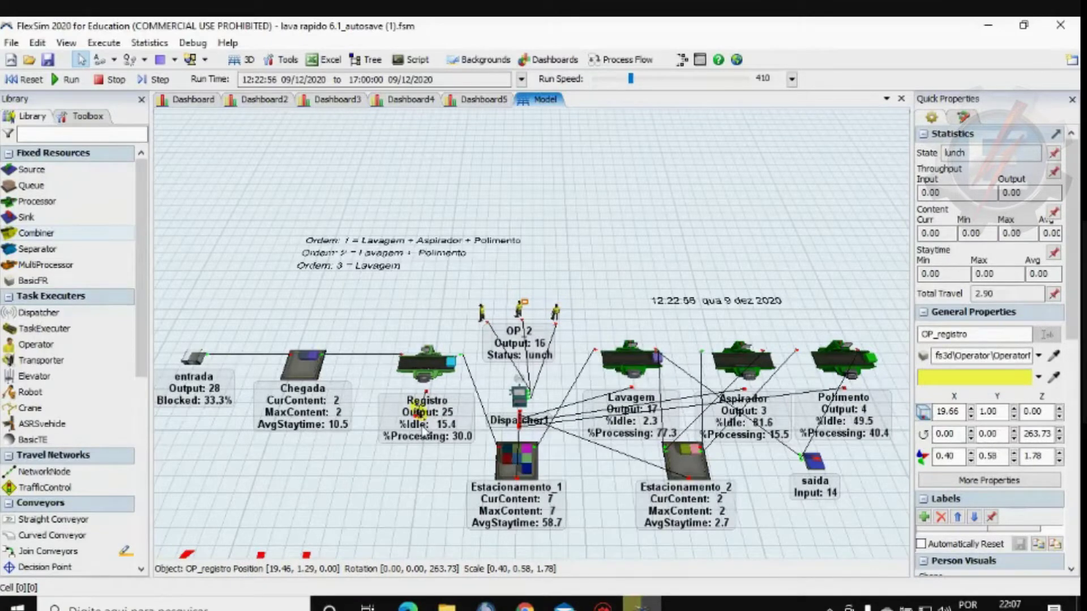
click(628, 369)
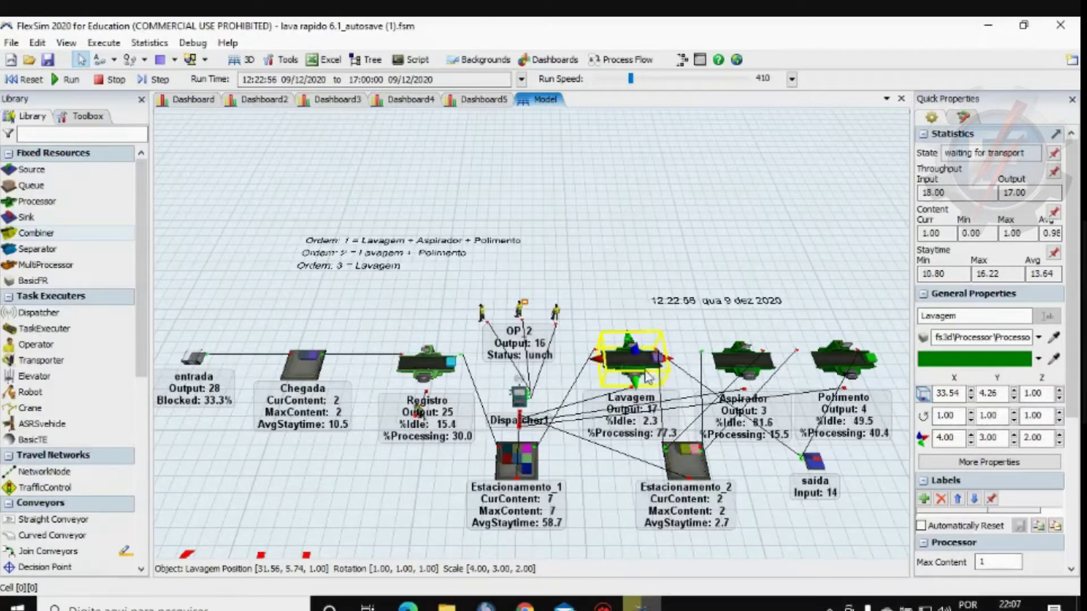
click(657, 356)
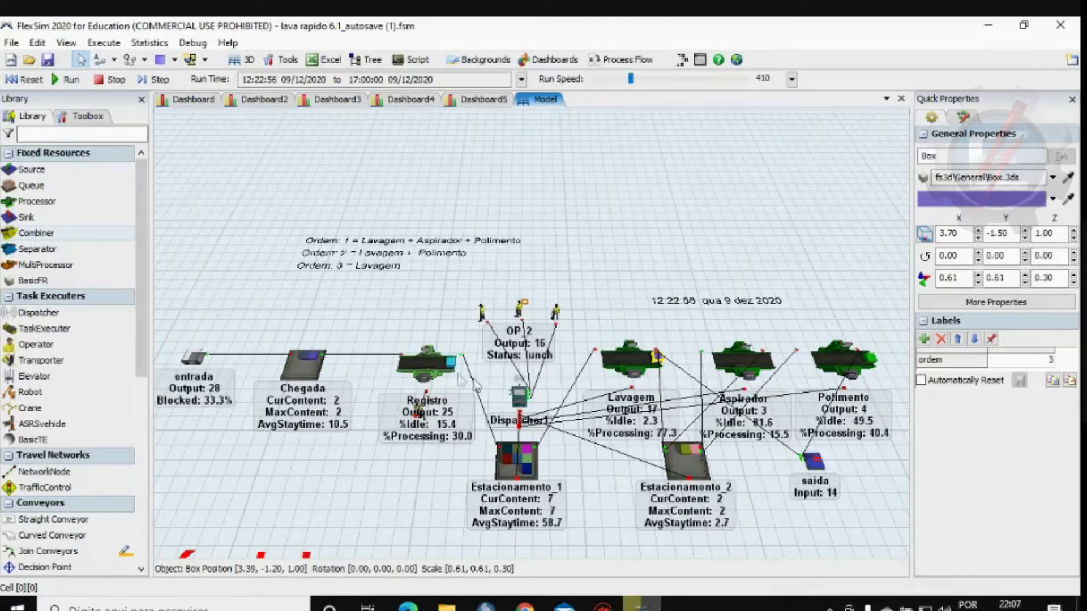
click(422, 376)
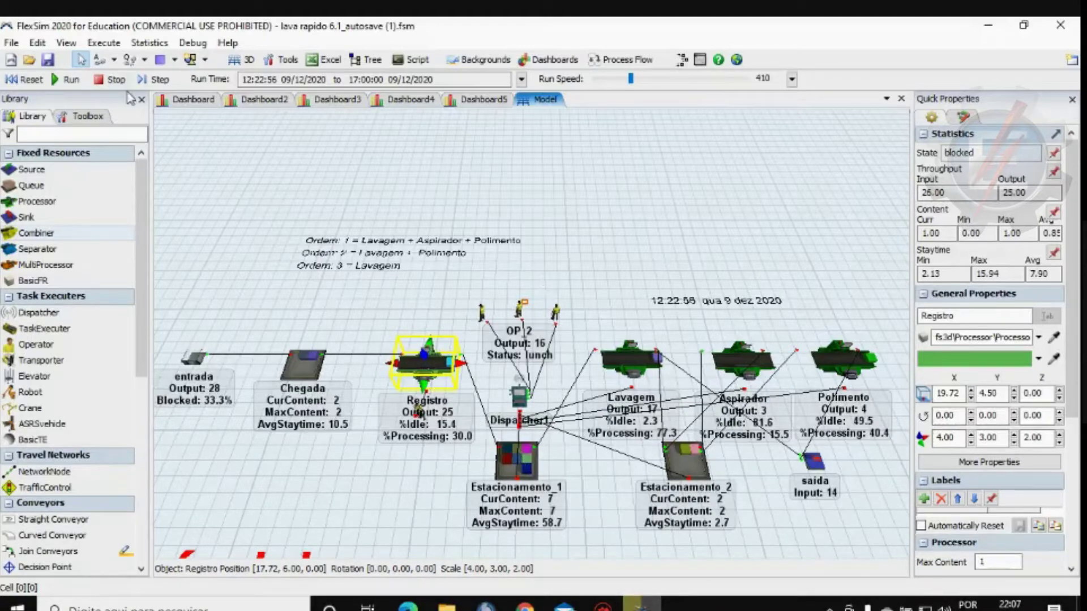
Resume the simulation at a speed of 168, stopping at the Lavagem breakdown to inspect that processor's state
drag(630, 78, 612, 79)
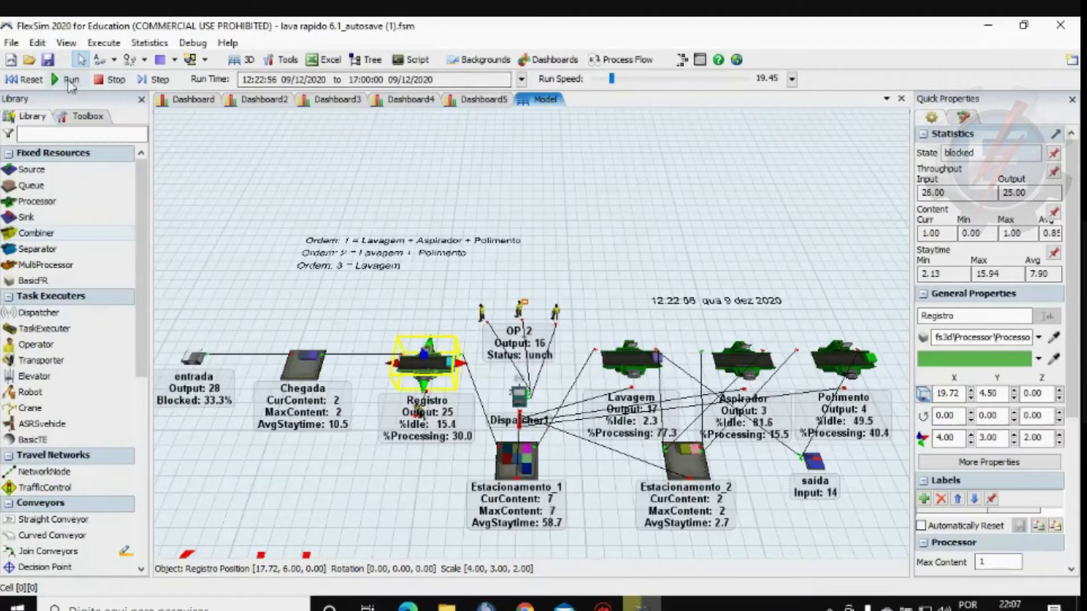
drag(612, 79, 624, 81)
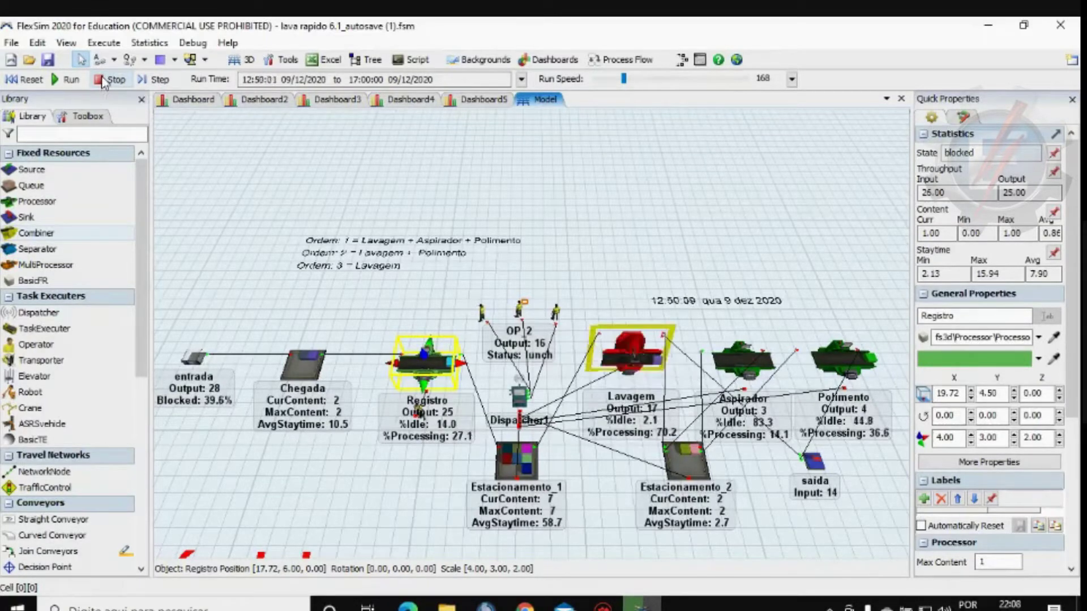
click(640, 371)
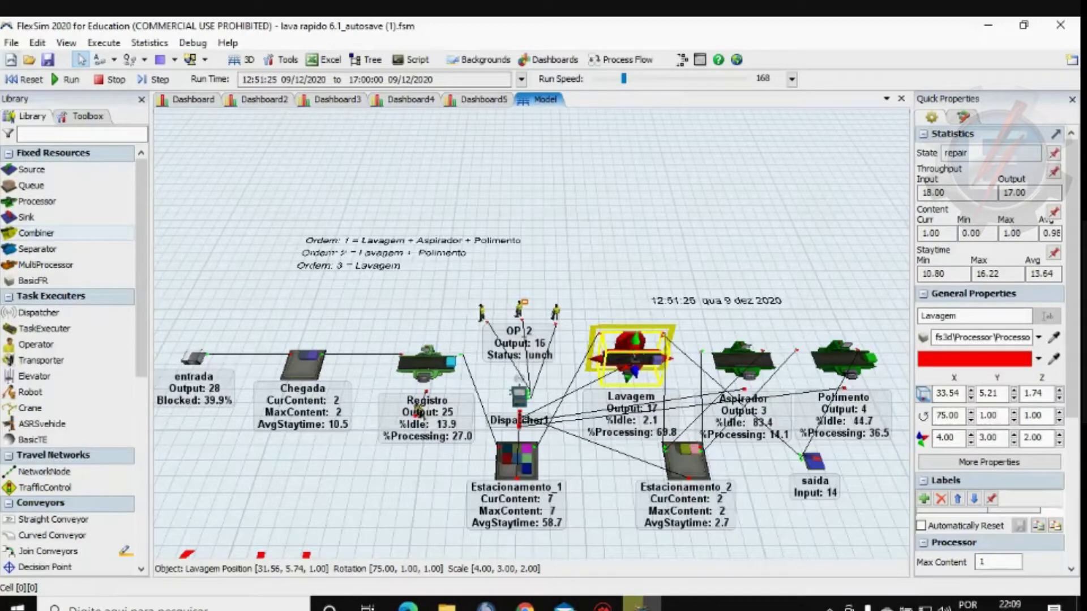
Continue the simulation with the run speed adjusted to 168 and stop it at the operators' break at about 15:04
click(65, 80)
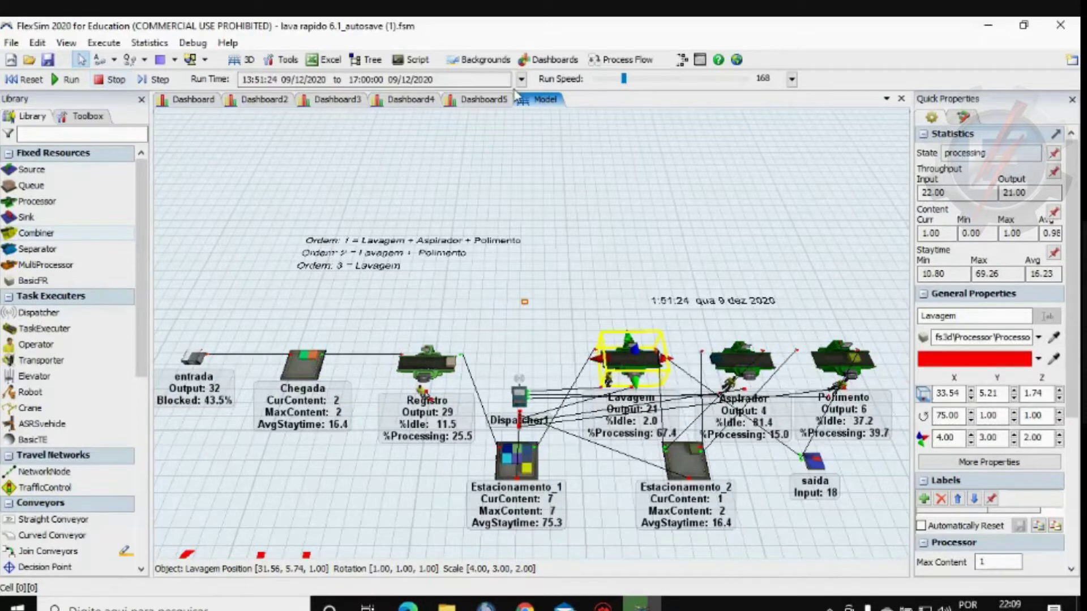
click(614, 81)
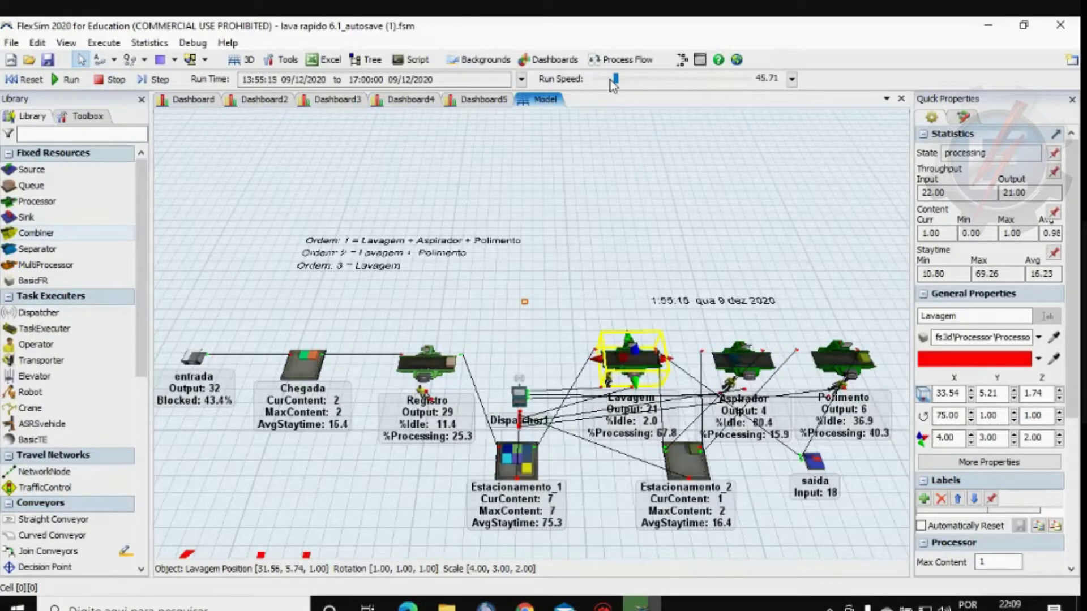
drag(616, 81, 625, 82)
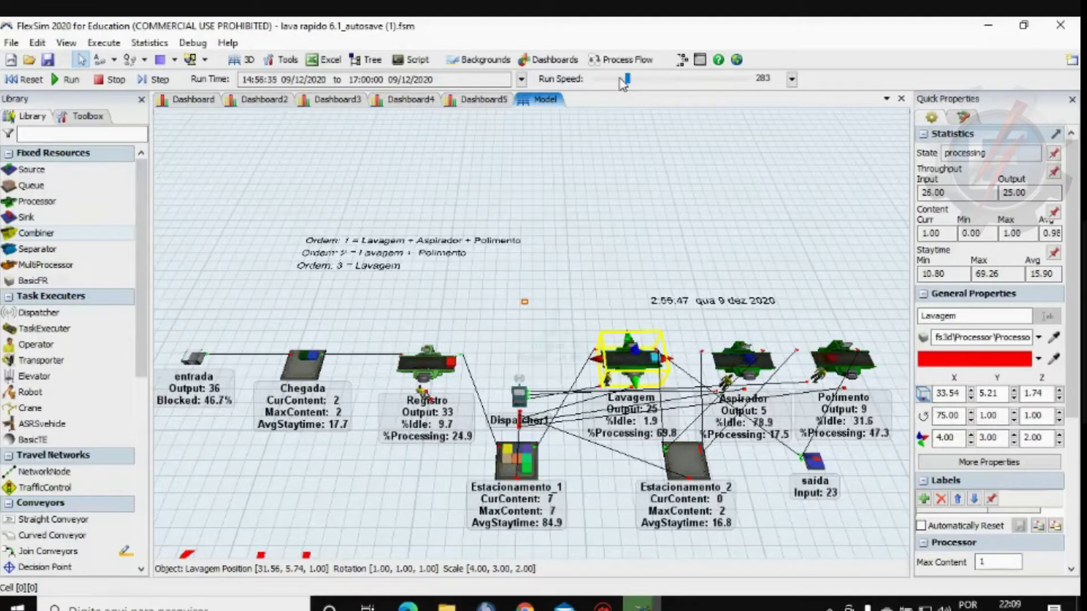
click(113, 79)
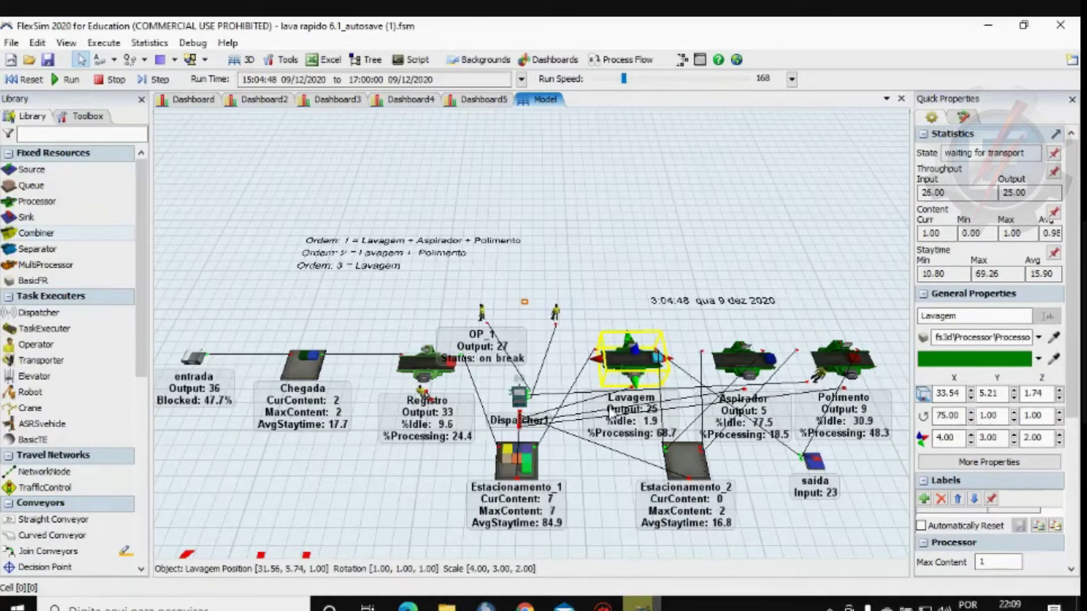
Review the members, functions and breakdown settings of the OP_parada MTBF/MTTR, and check the state of OP_3
click(95, 120)
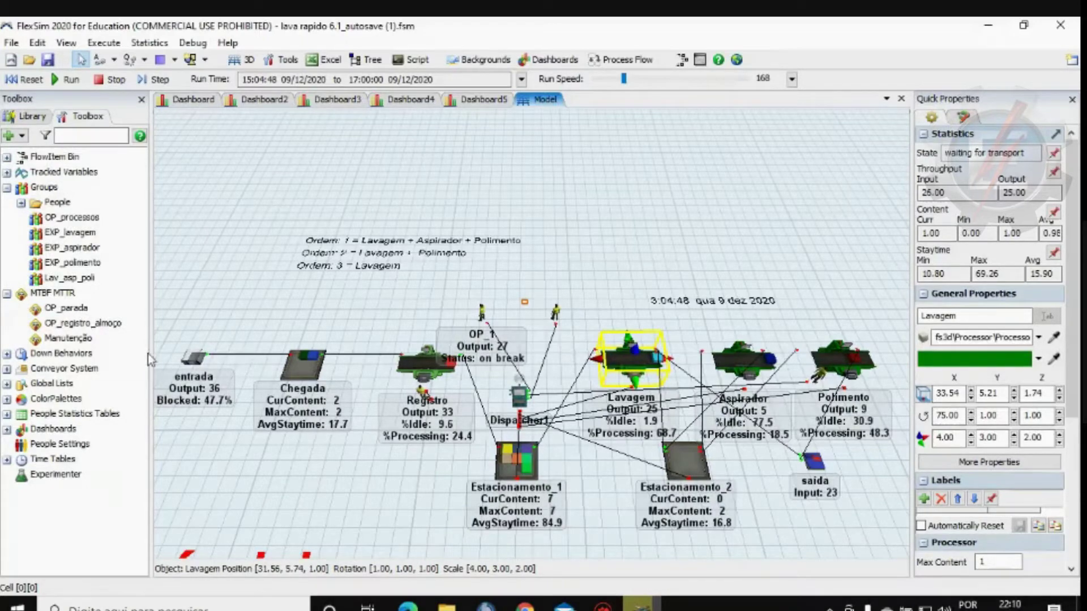
double_click(71, 308)
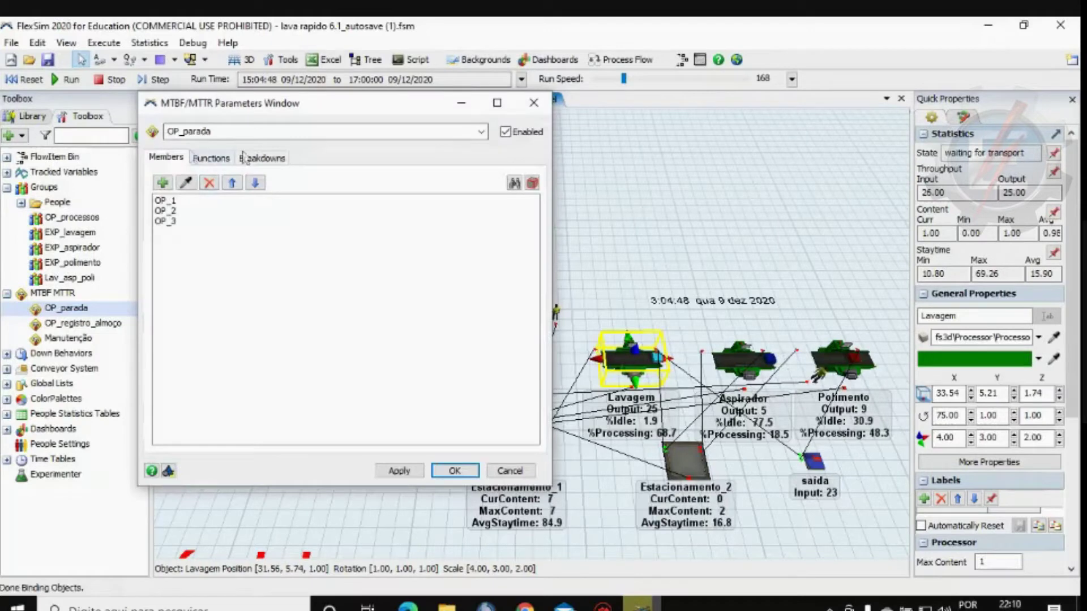
click(212, 158)
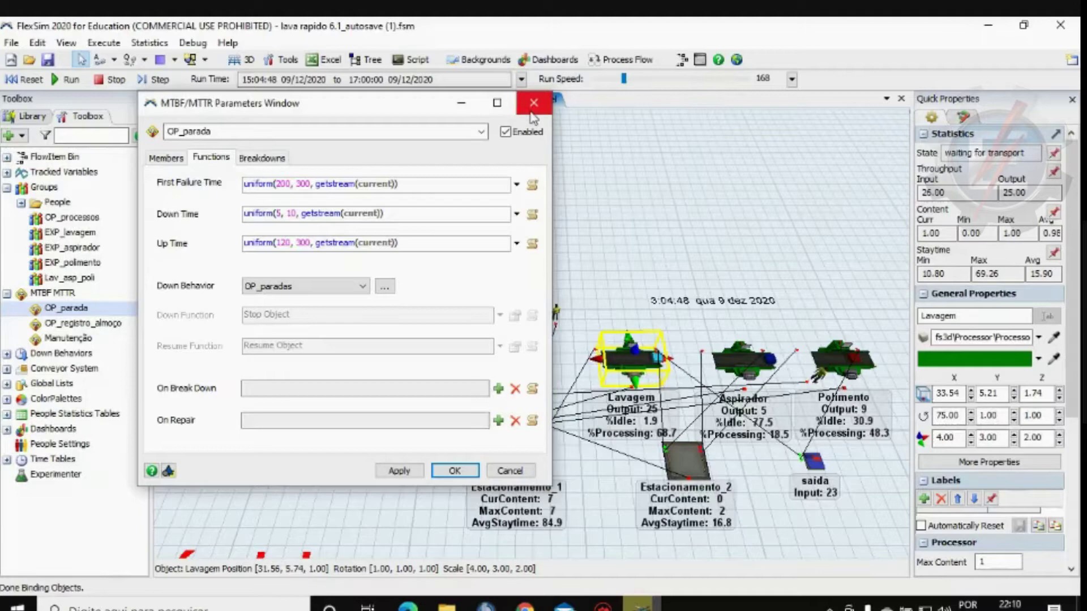
click(262, 158)
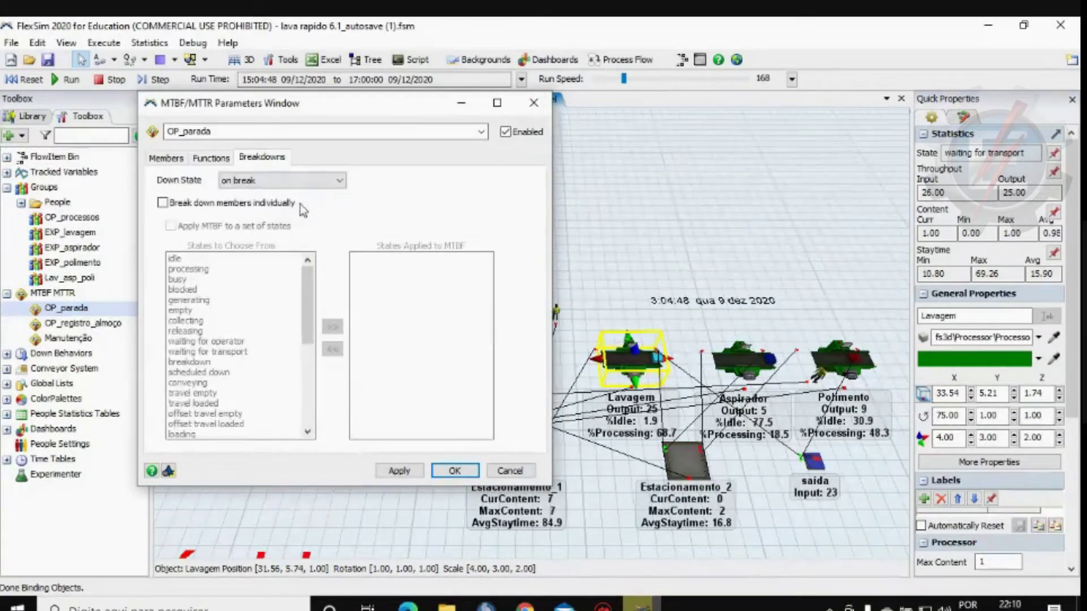
click(535, 104)
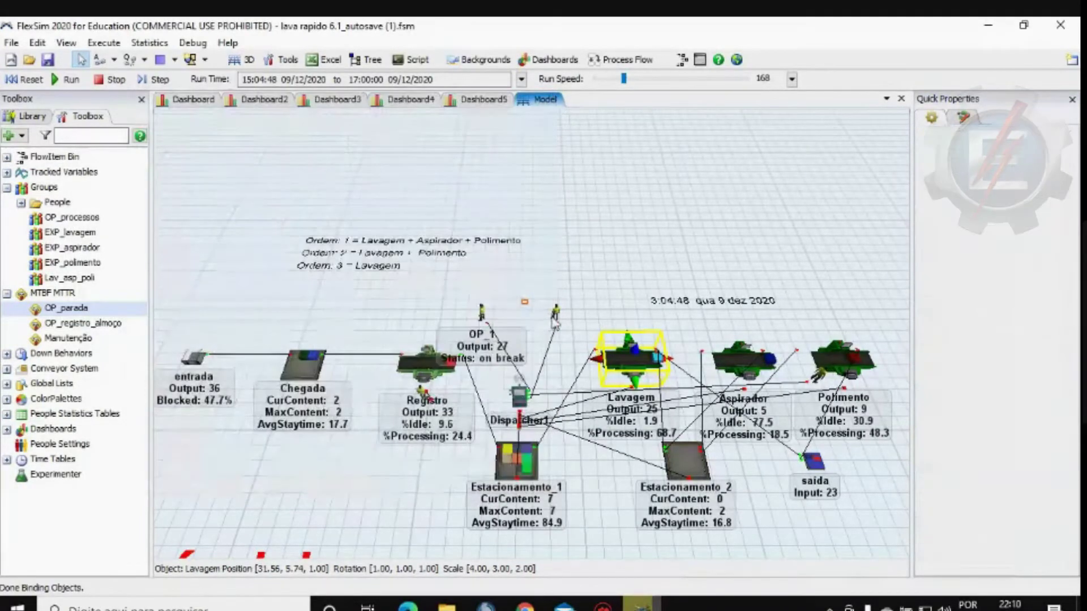
click(555, 314)
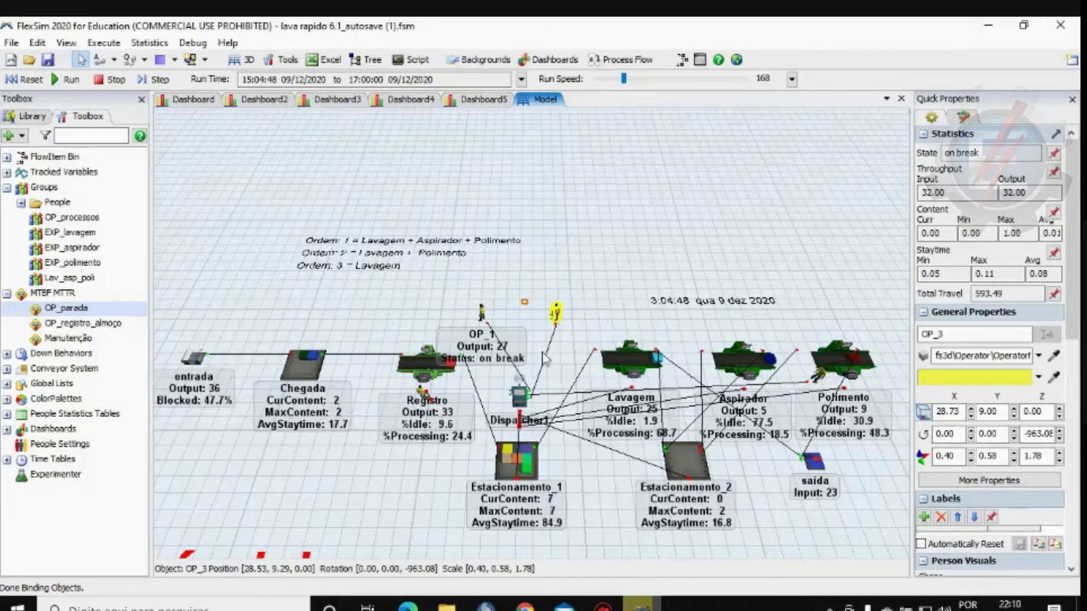
Run the simulation through to its 17:00:00 end time, raising the run speed to 1212
click(67, 79)
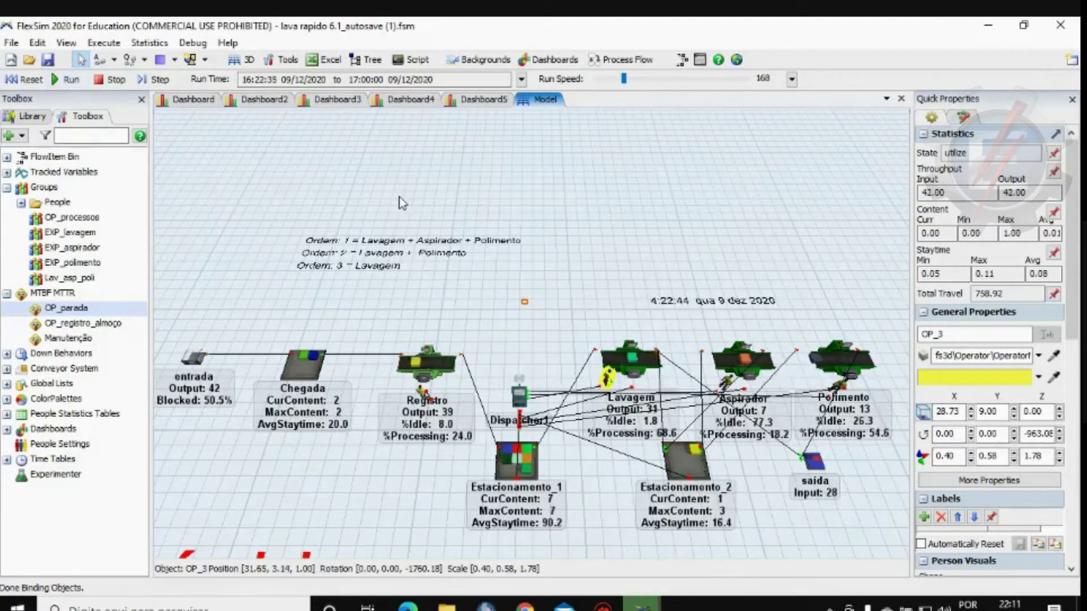
drag(624, 79, 643, 83)
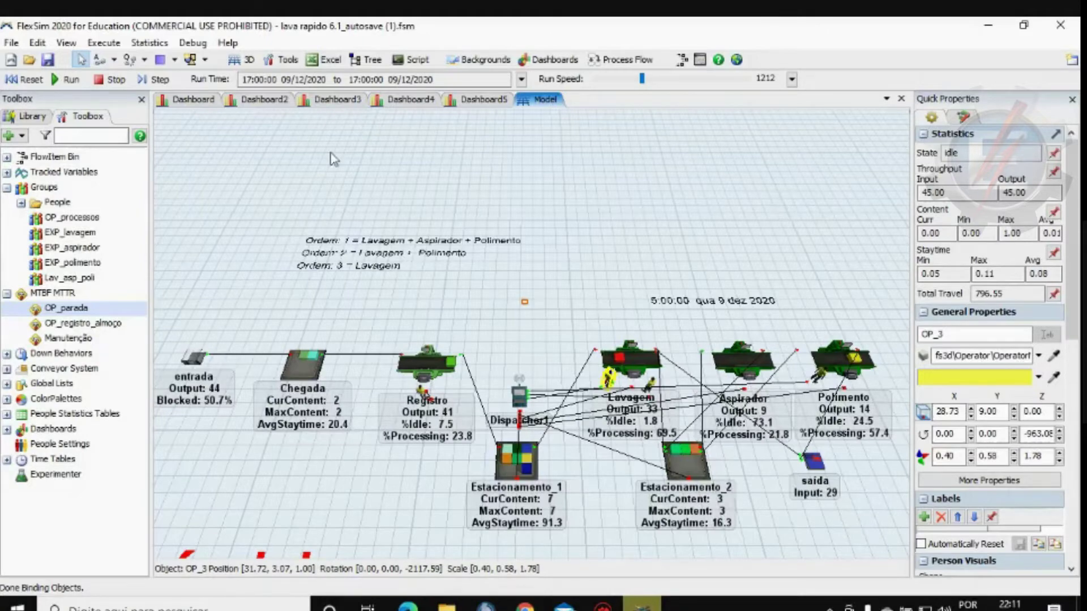
Dock the Model view and the dashboards side by side, with the first Dashboard shown
drag(544, 105, 505, 331)
click(548, 103)
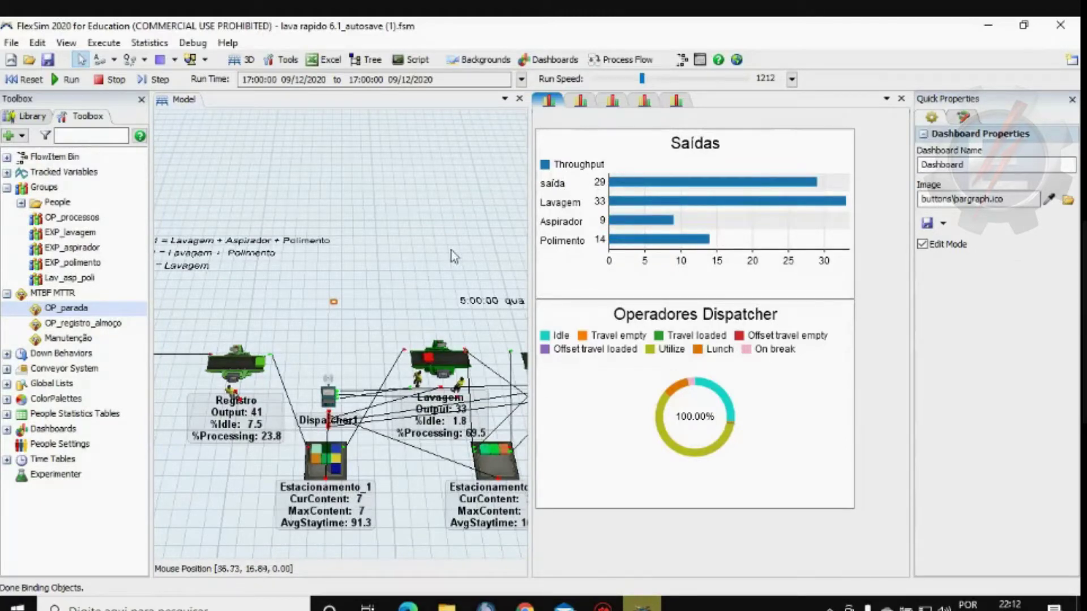
Compare the model's stations with the Saídas chart and read the state shares in the Operadores Dispatcher chart
drag(443, 273, 297, 278)
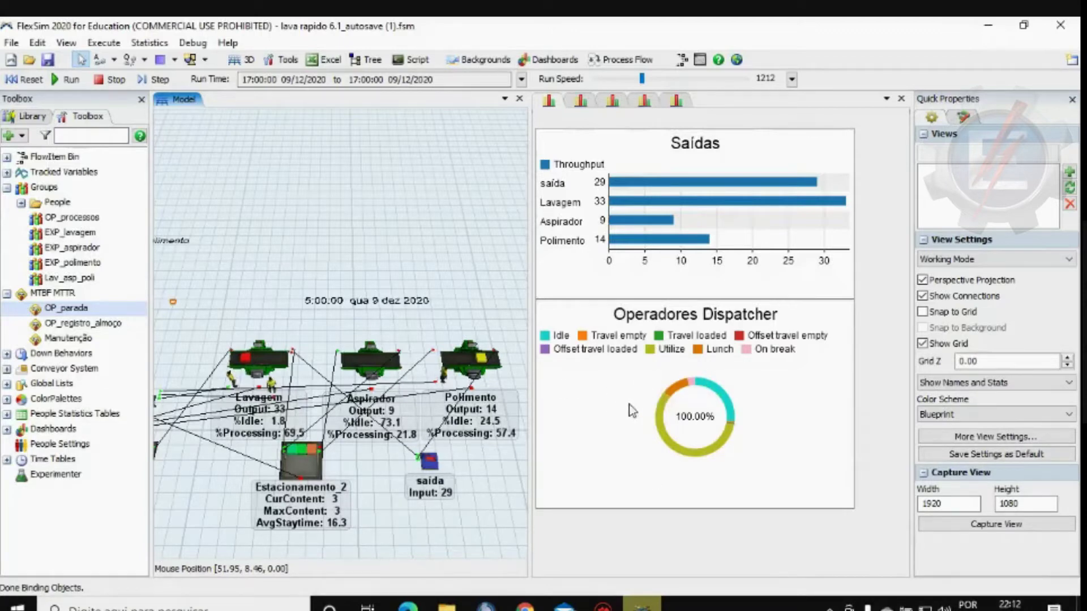
drag(222, 321, 390, 322)
mouse_move(679, 450)
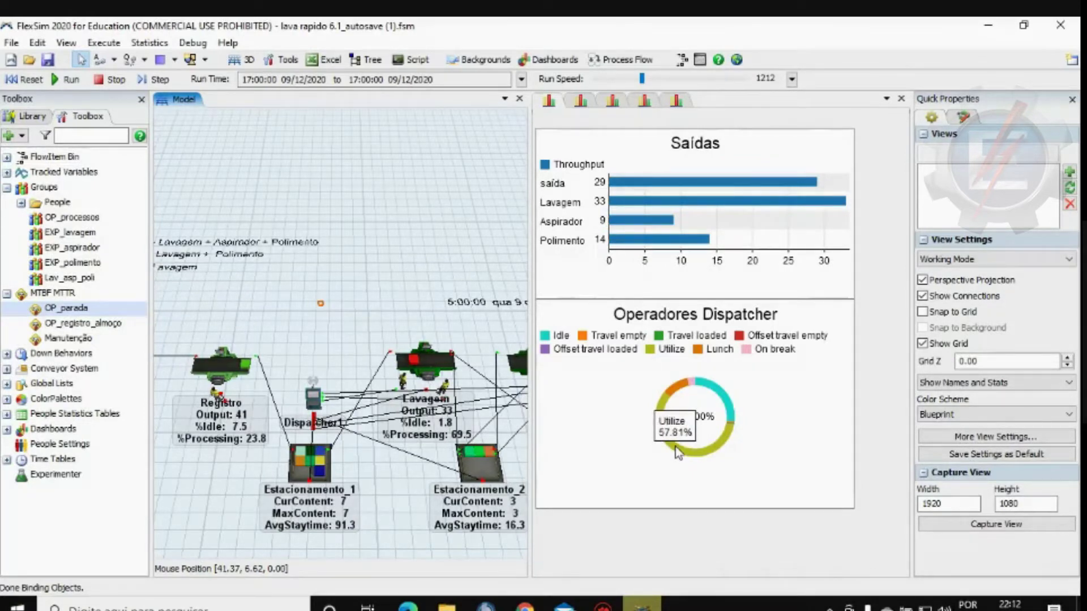
mouse_move(693, 384)
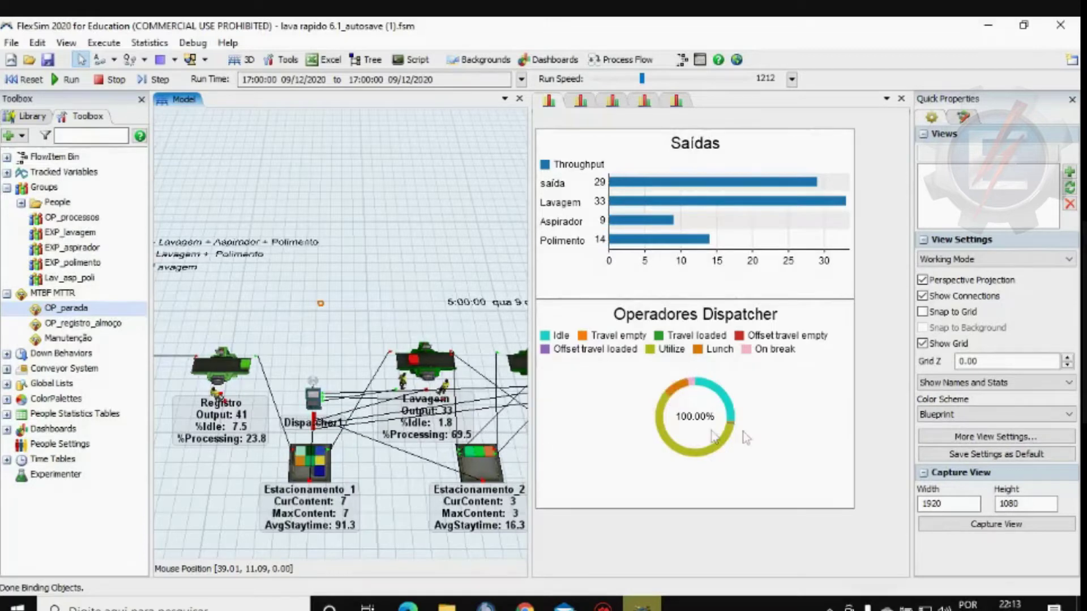
Check the idle share in Operadores Dispatcher, and examine each operator's state shares in the Estados dos operadores chart
mouse_move(734, 426)
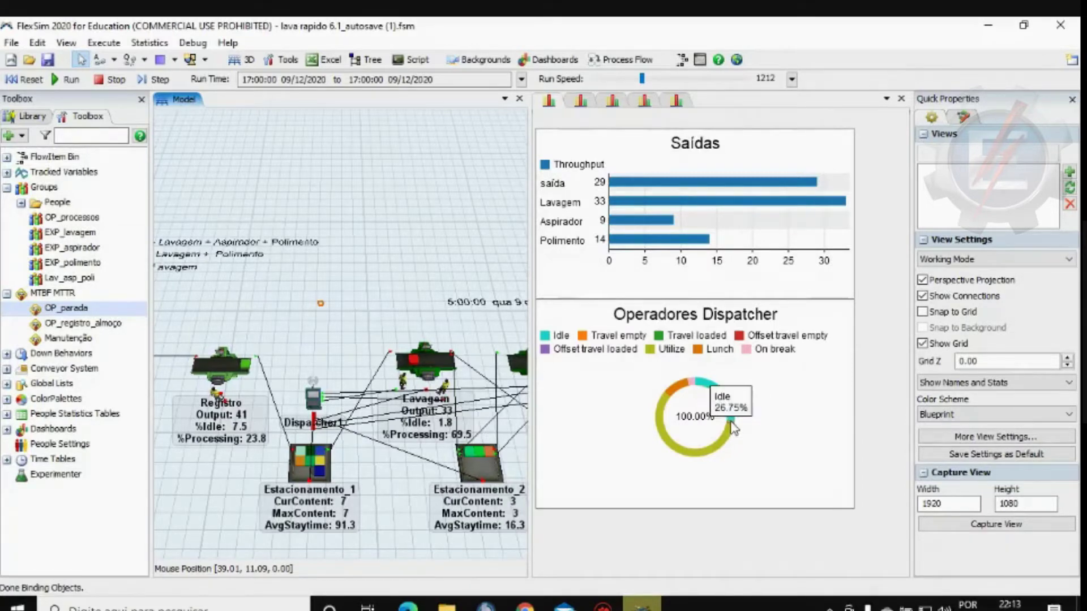
mouse_move(727, 403)
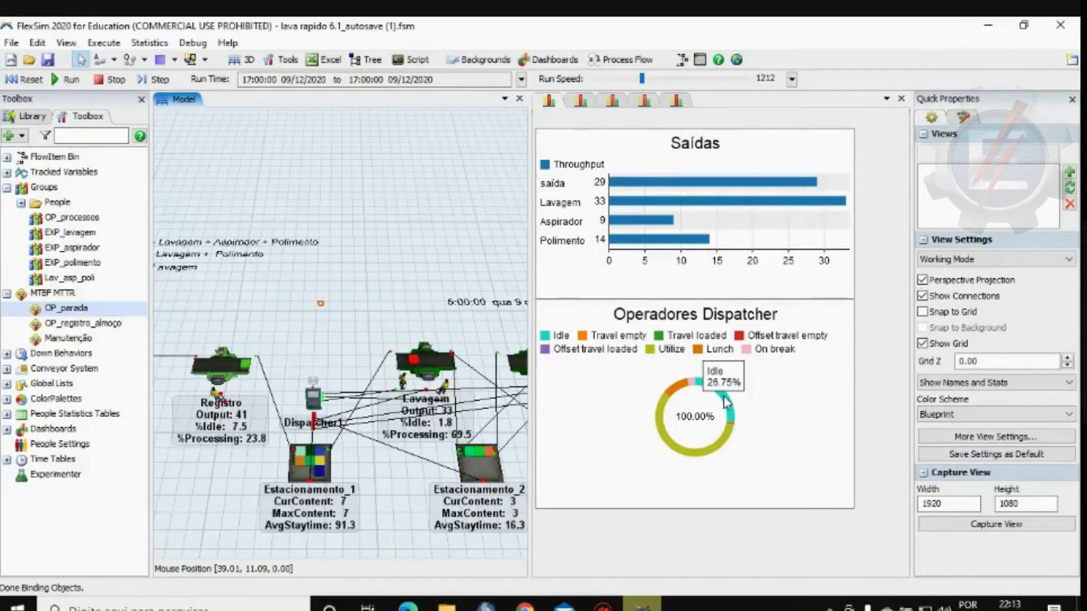
click(581, 100)
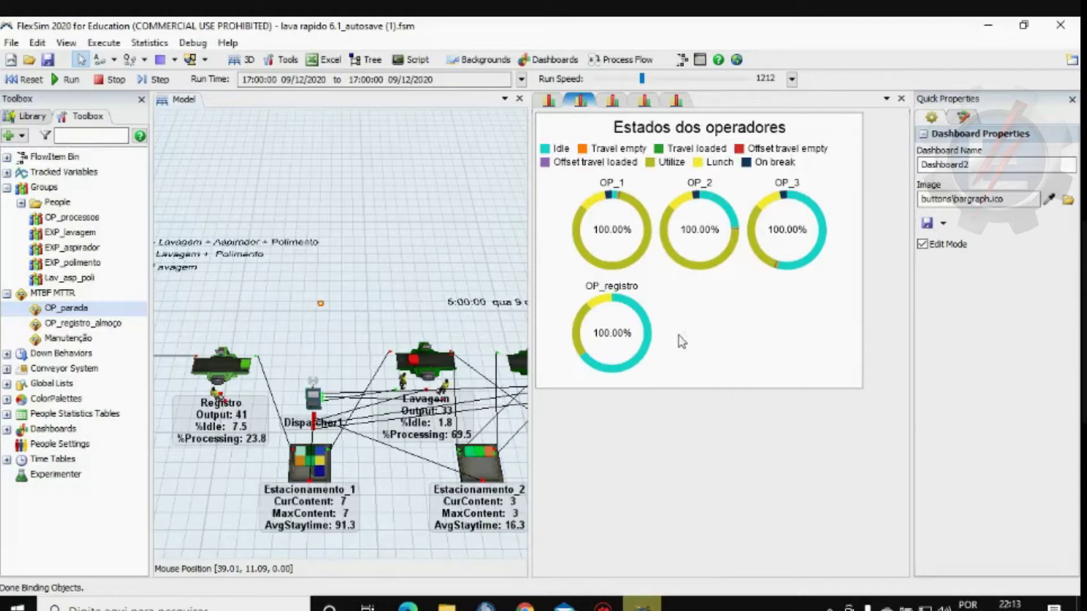
mouse_move(636, 310)
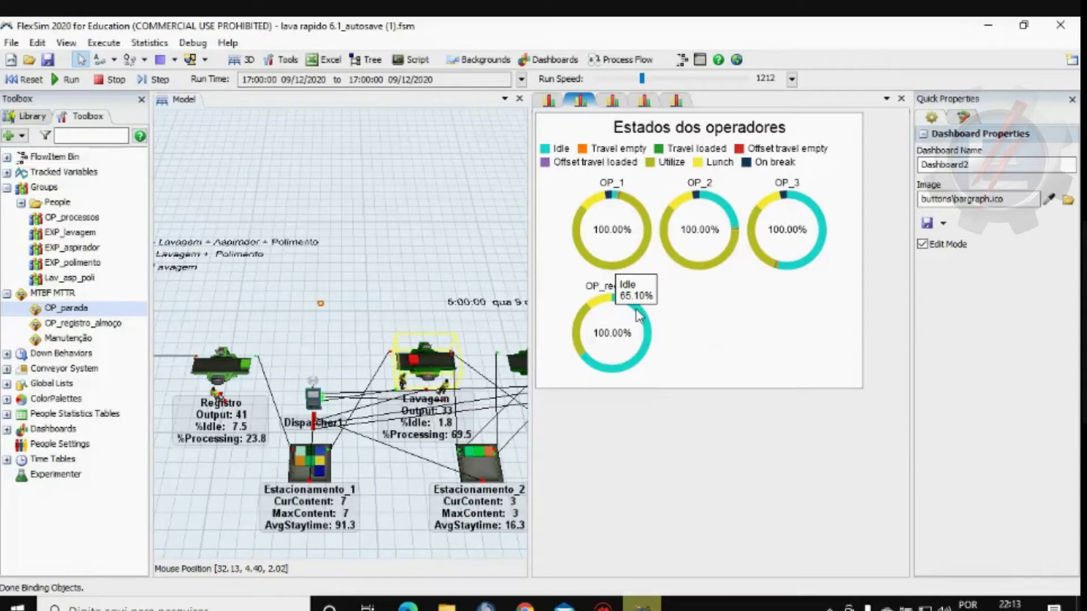
mouse_move(577, 331)
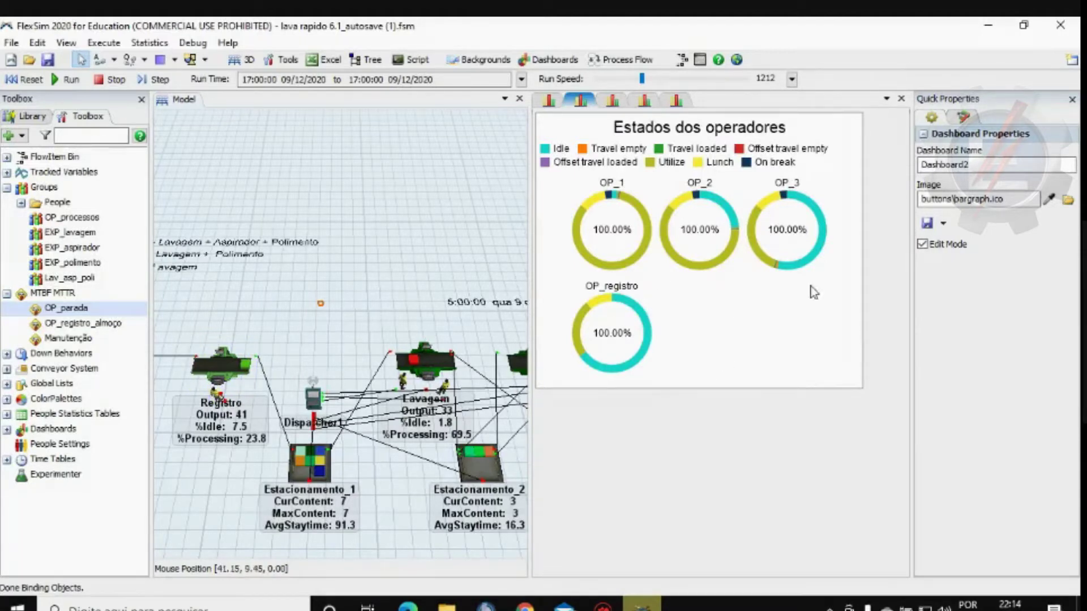
mouse_move(647, 232)
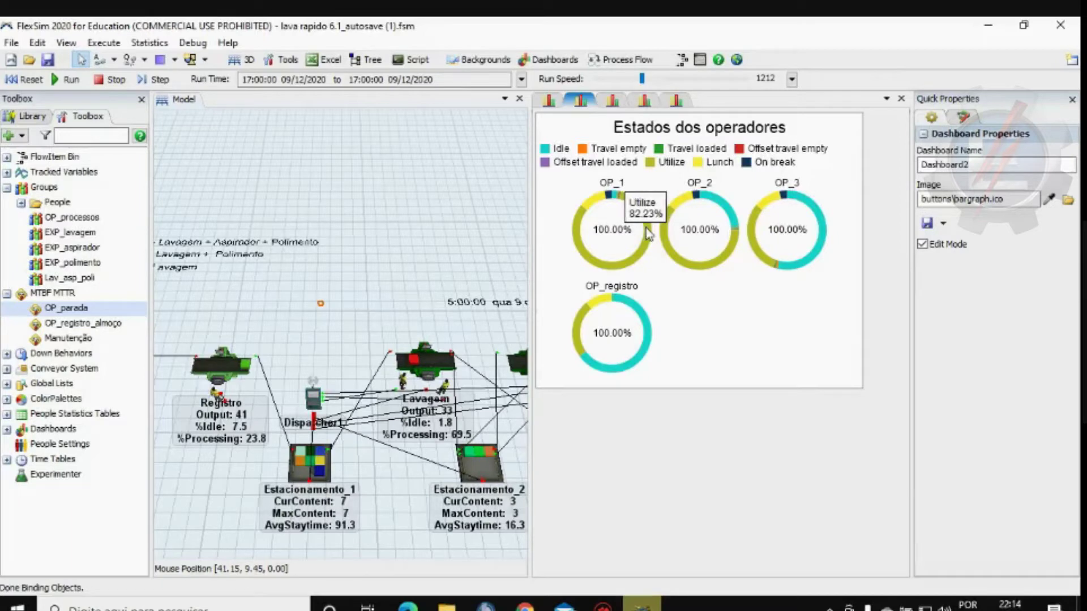
mouse_move(814, 261)
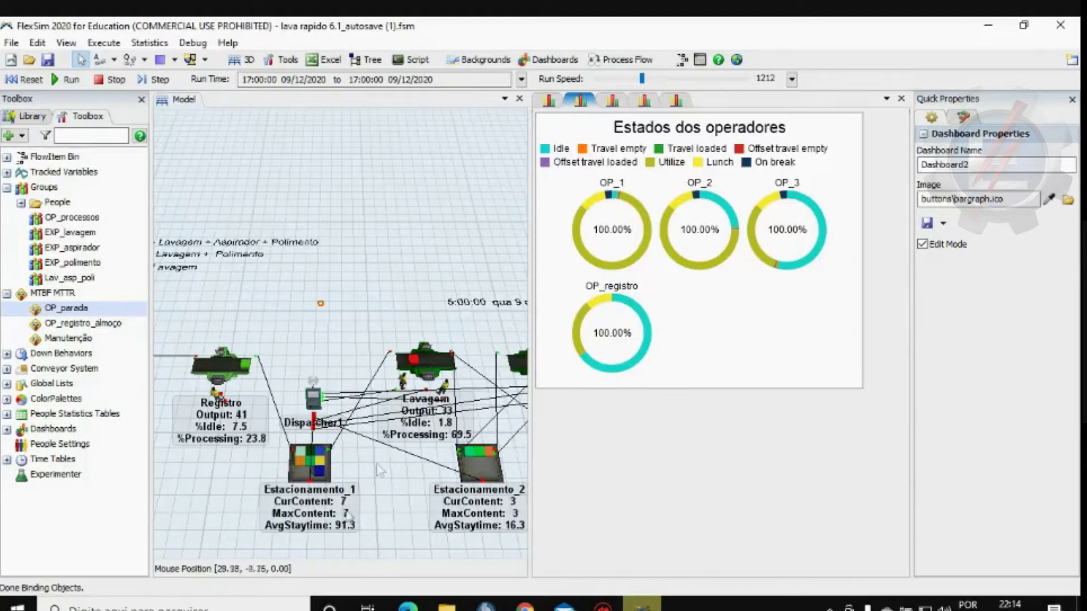
Show the Estados dos processos chart and examine the Registro station's blocked and idle shares against the model
drag(377, 464, 359, 469)
click(612, 103)
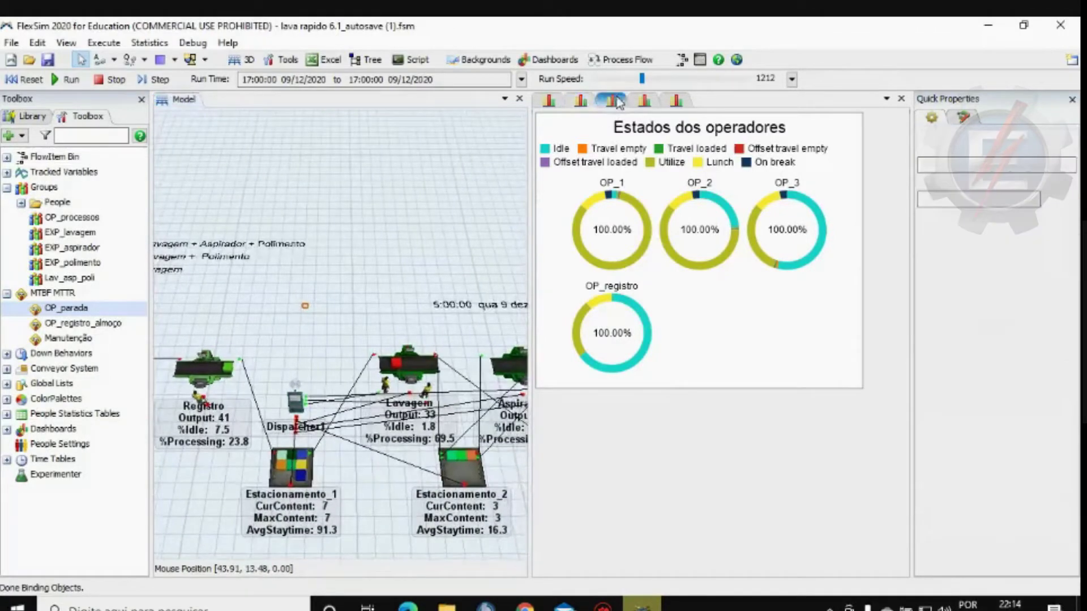
drag(428, 292, 342, 270)
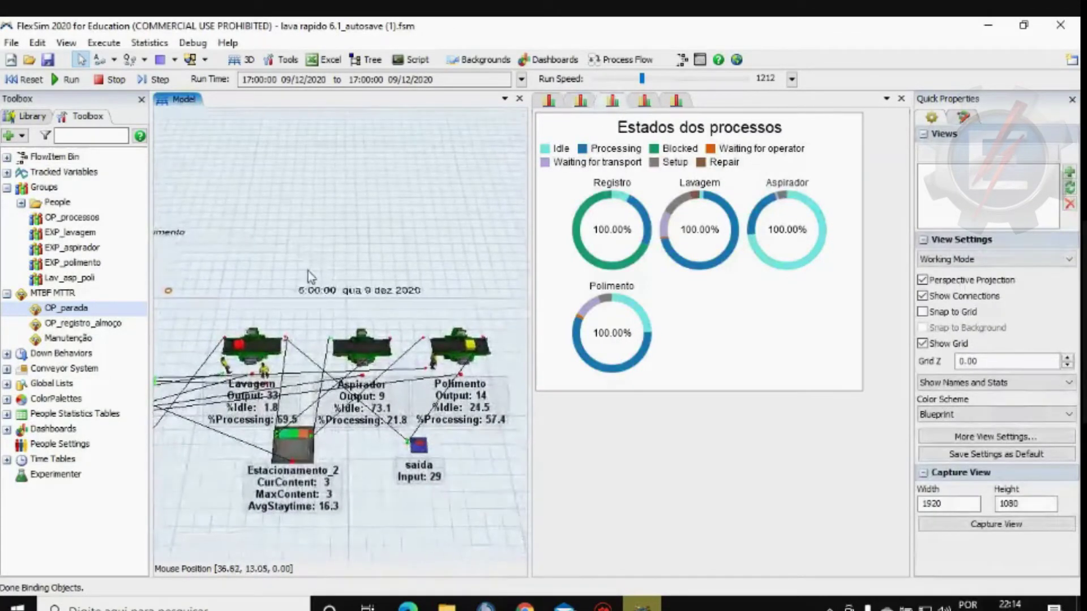
mouse_move(588, 263)
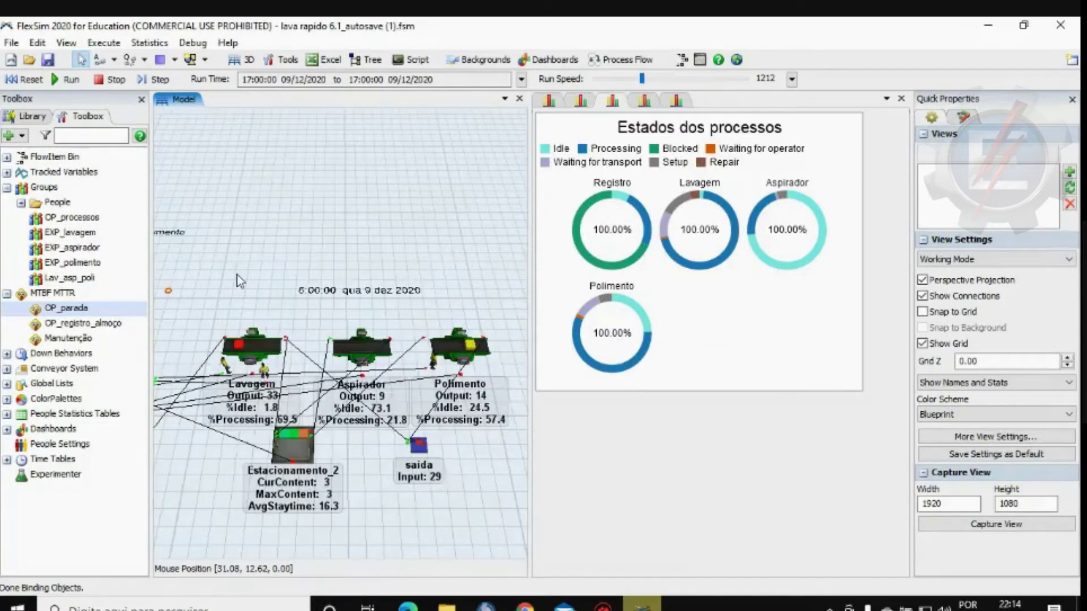
drag(238, 276, 466, 280)
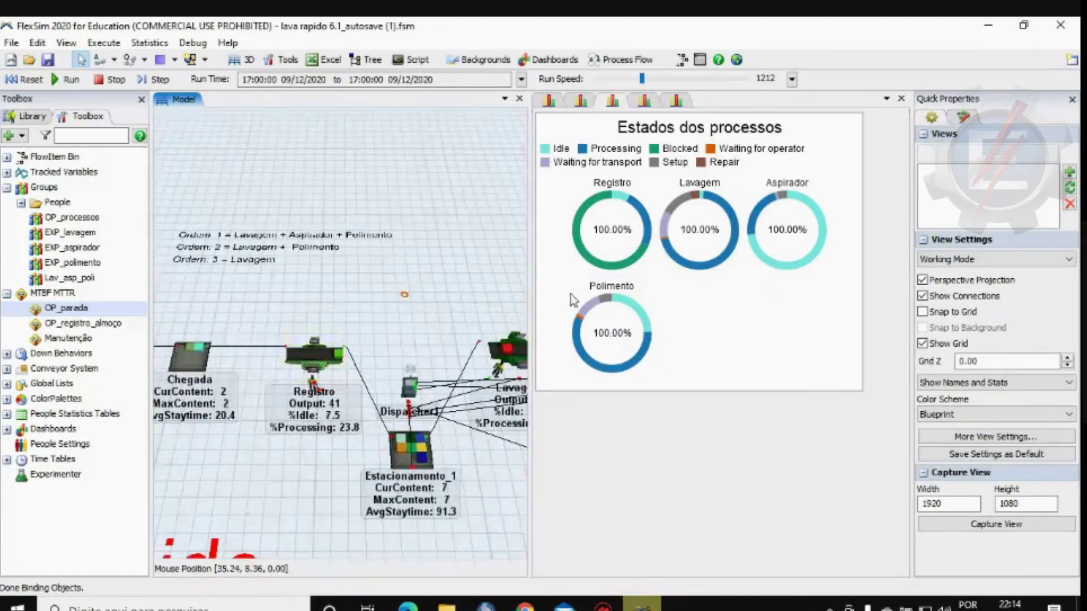
mouse_move(590, 267)
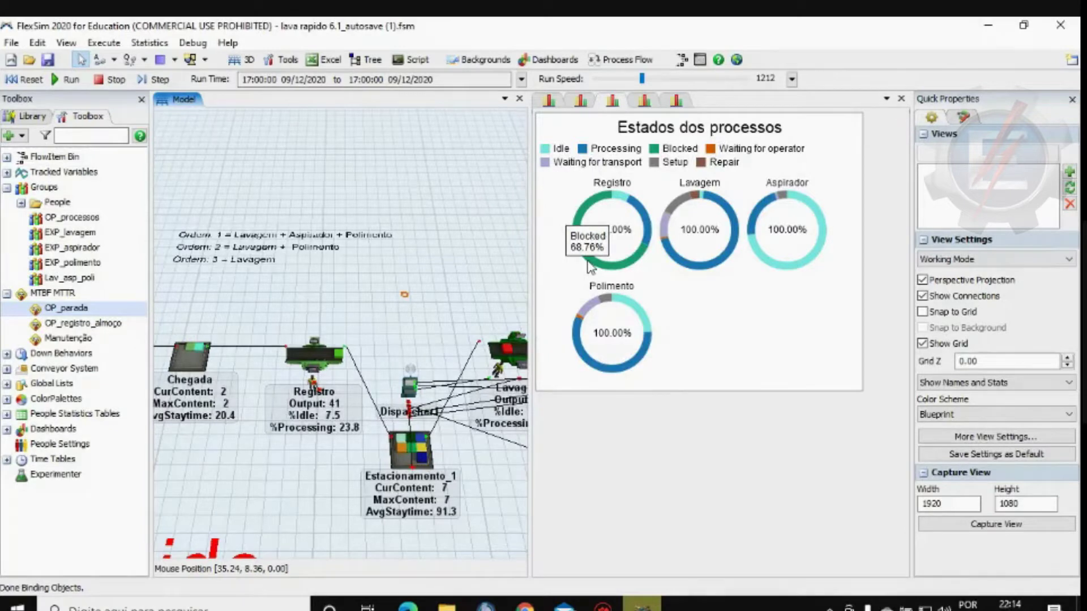
mouse_move(626, 201)
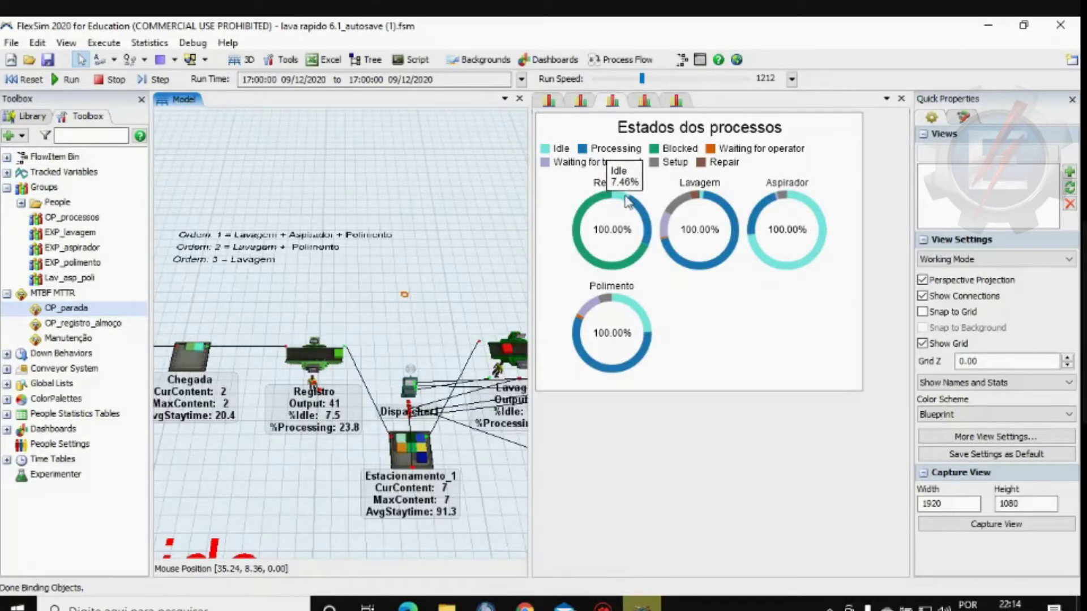
Compare the Lavagem, Aspirador and Polimento stations in the model with their state shares in Estados dos processos
drag(432, 328, 230, 335)
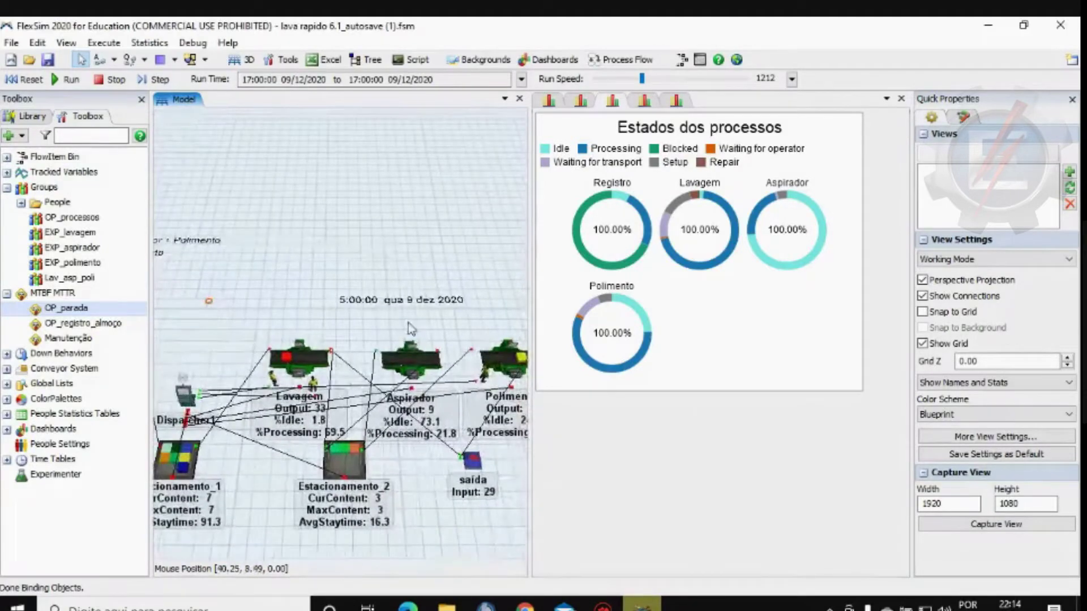
mouse_move(726, 265)
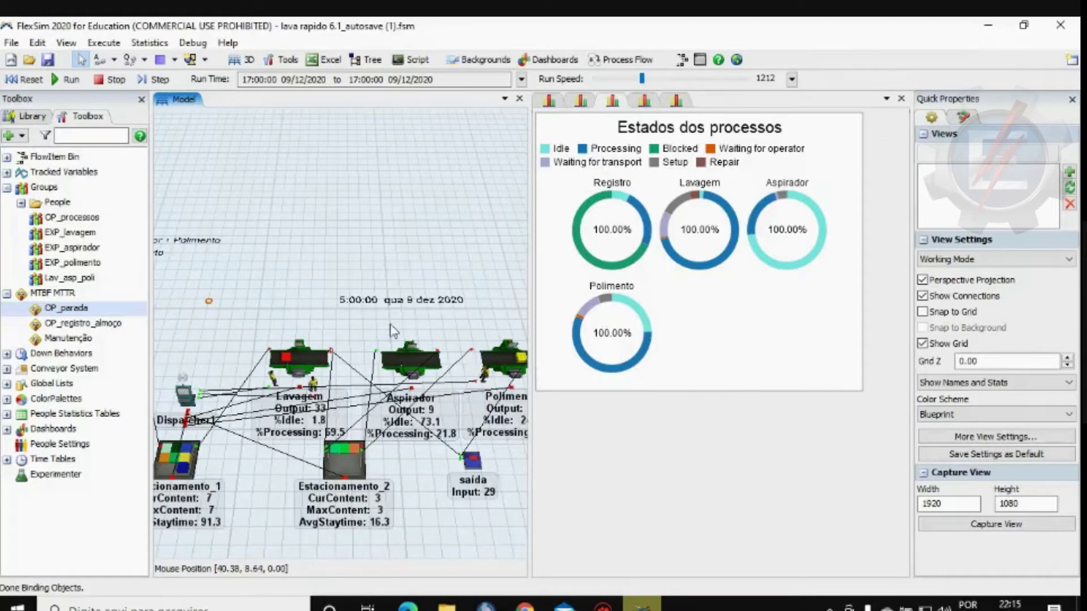
drag(341, 329, 339, 305)
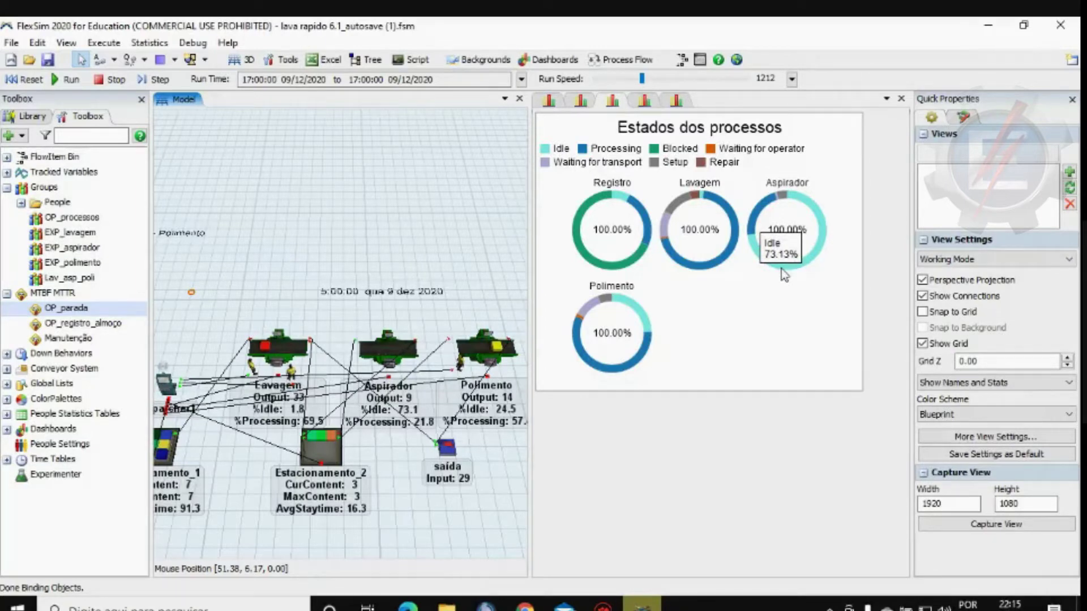
mouse_move(638, 315)
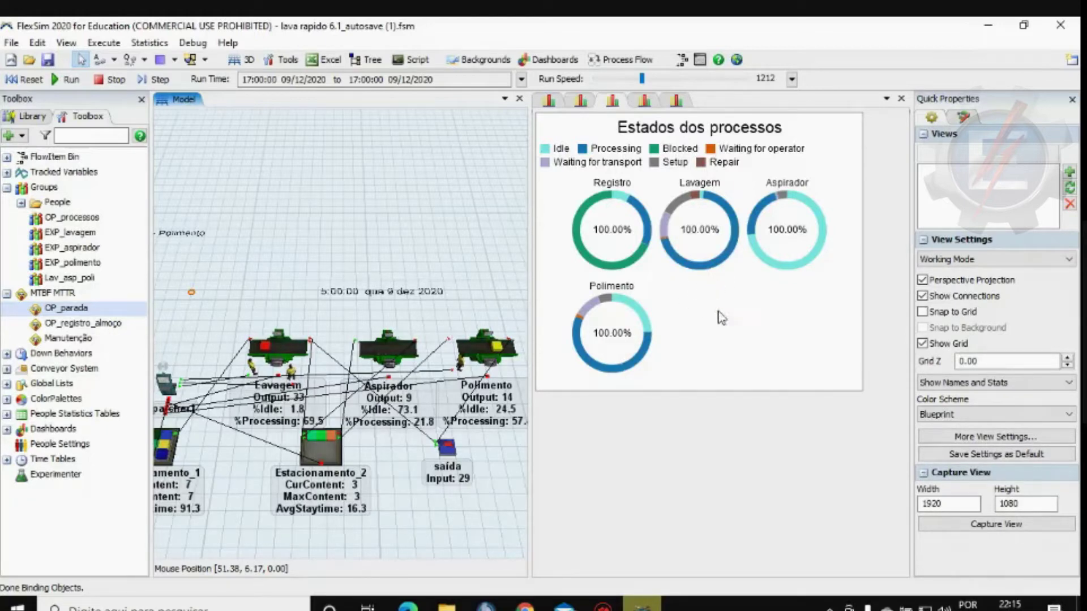
Show the WIP dashboard and compare its WIP Vs Time, Composite WIP and WIP By Type charts with Estacionamento_1 and Estacionamento_2
click(644, 102)
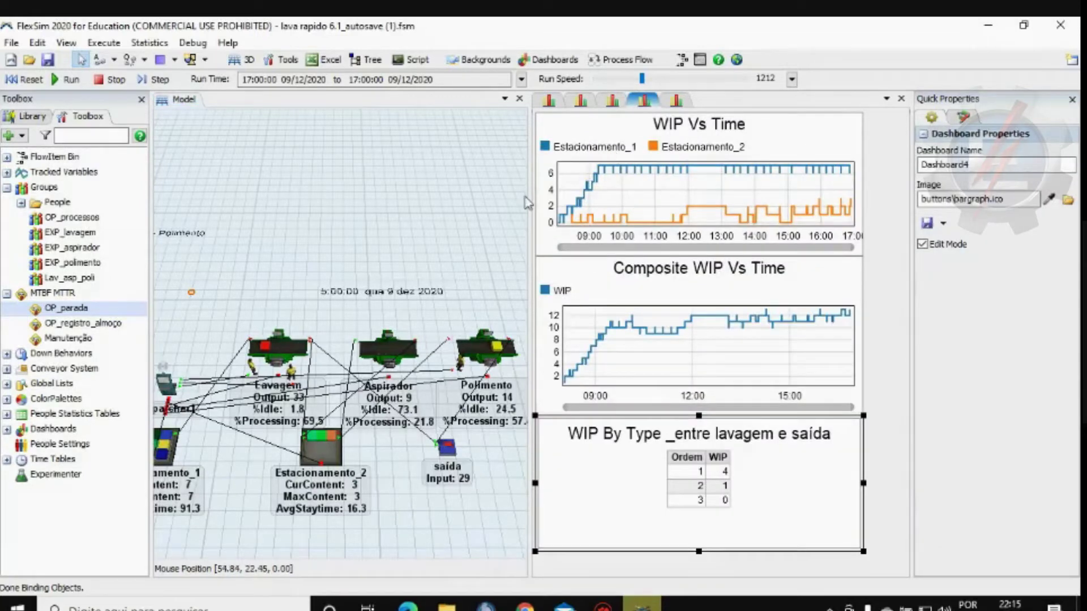
drag(261, 273, 363, 239)
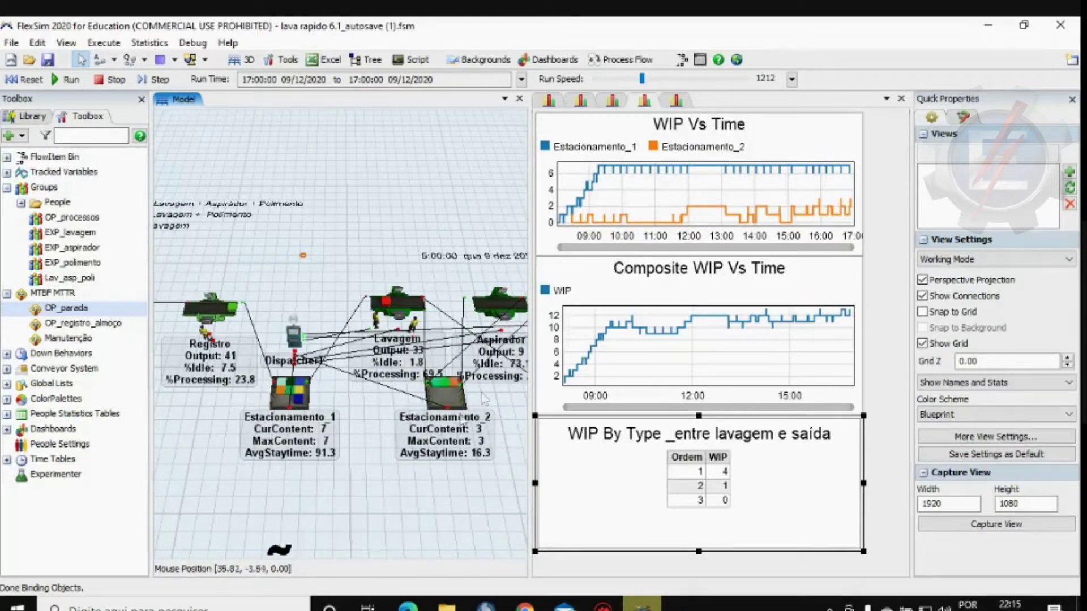
drag(431, 422, 373, 438)
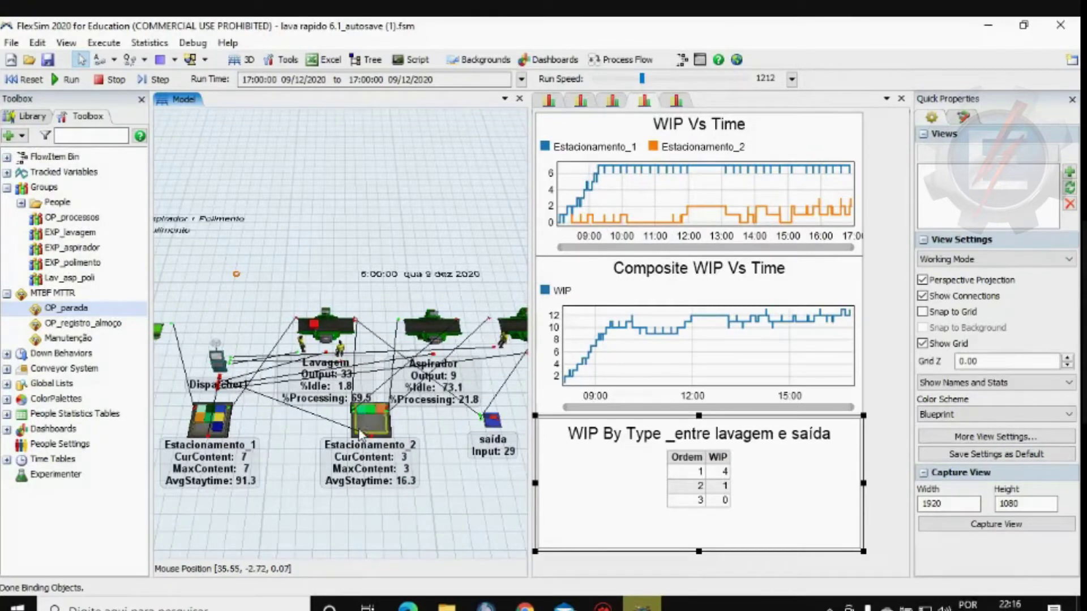
drag(431, 430, 420, 474)
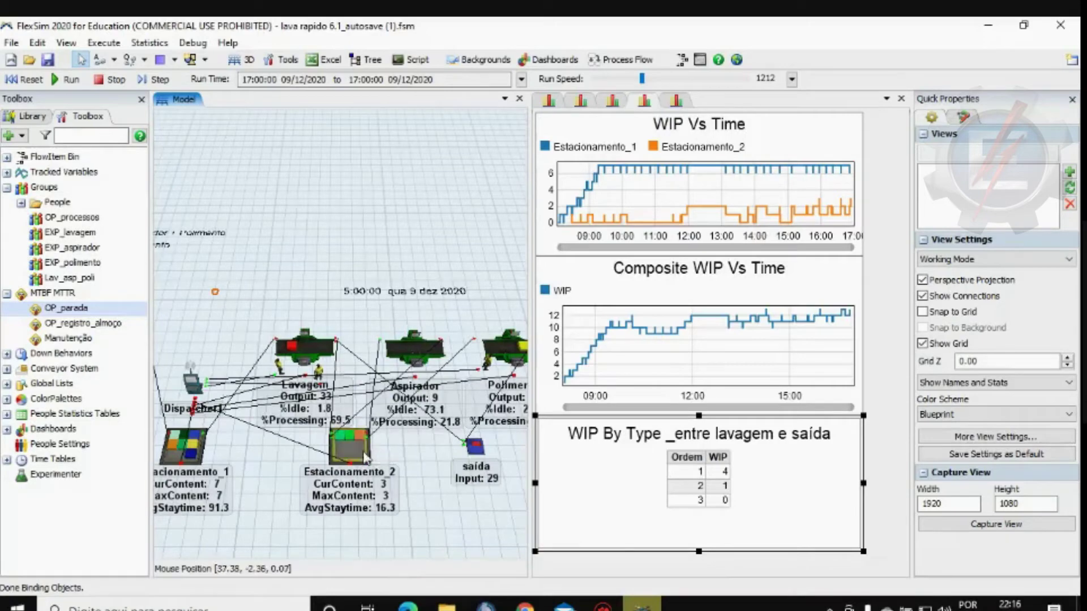
drag(402, 446, 419, 482)
drag(276, 520, 370, 444)
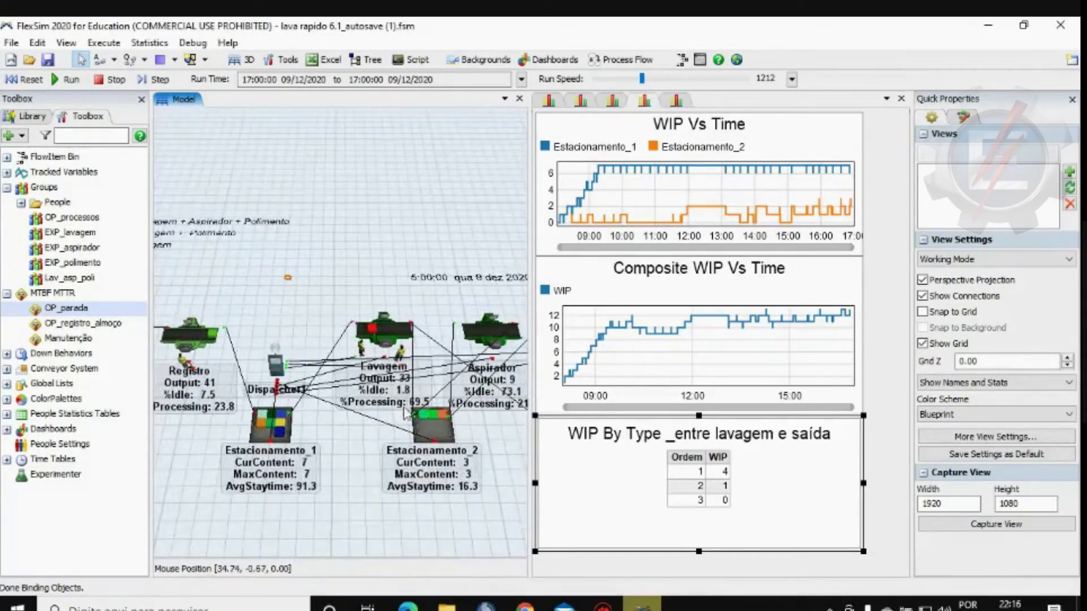
drag(361, 462, 342, 451)
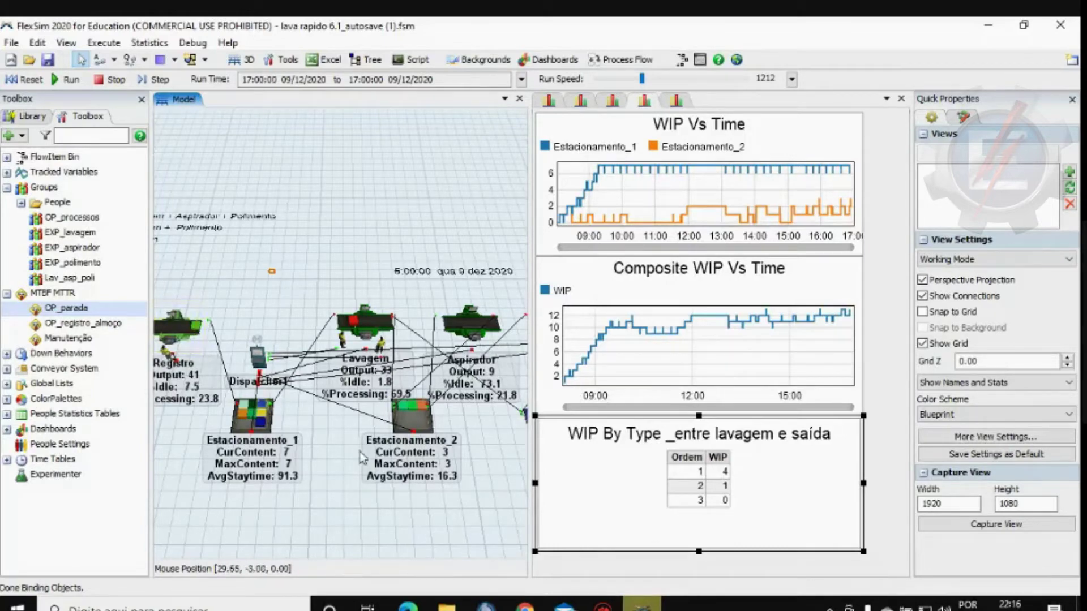
drag(481, 504, 439, 507)
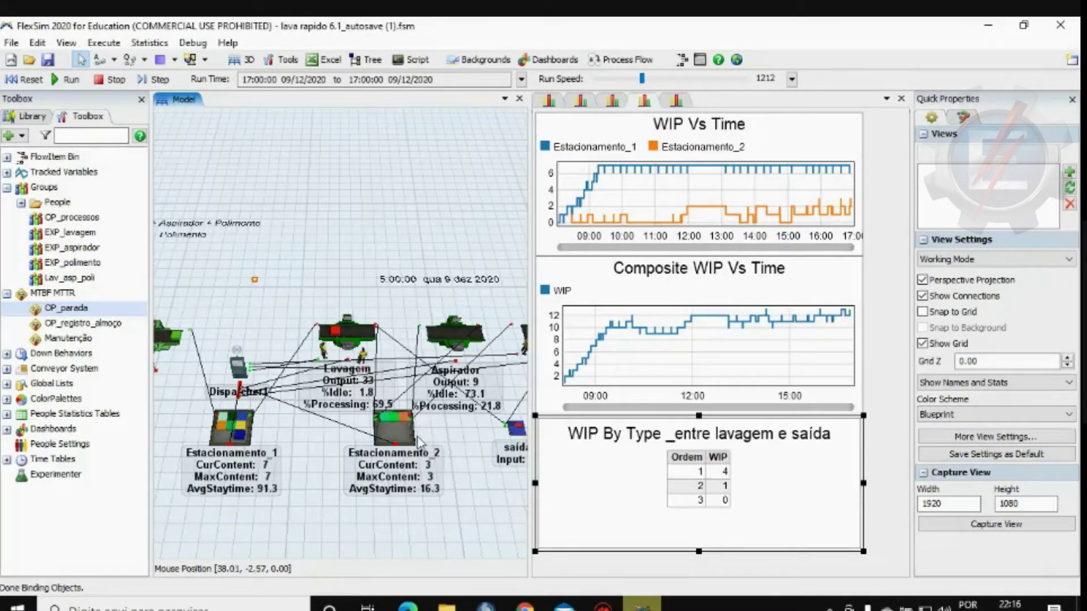
drag(446, 438, 357, 454)
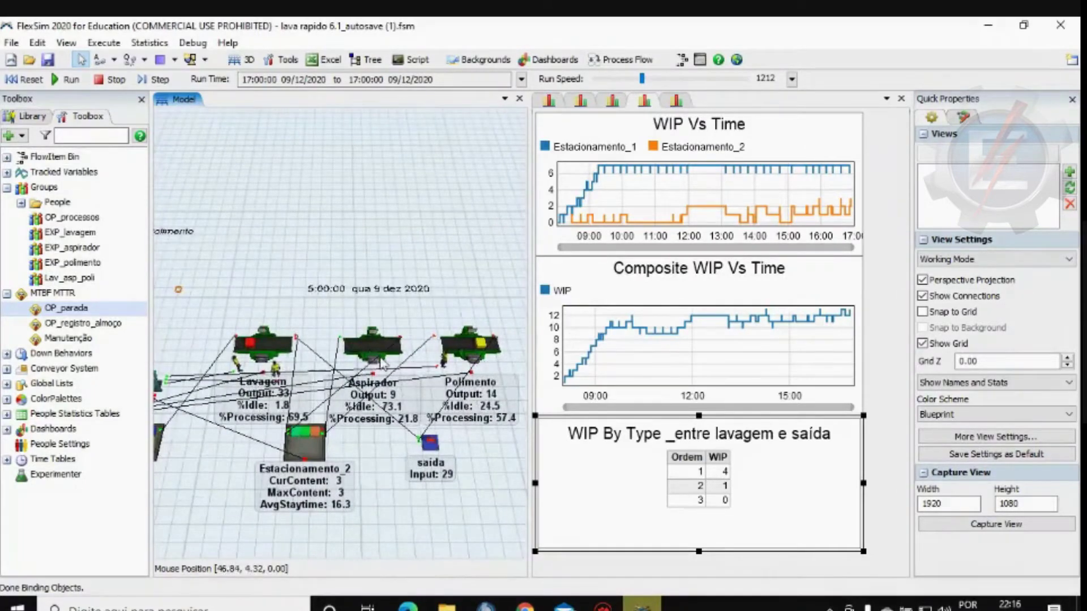
Inspect the Registro processor's statistics and the ordem label of the box held in it, and follow the flow toward saída
drag(236, 474, 363, 471)
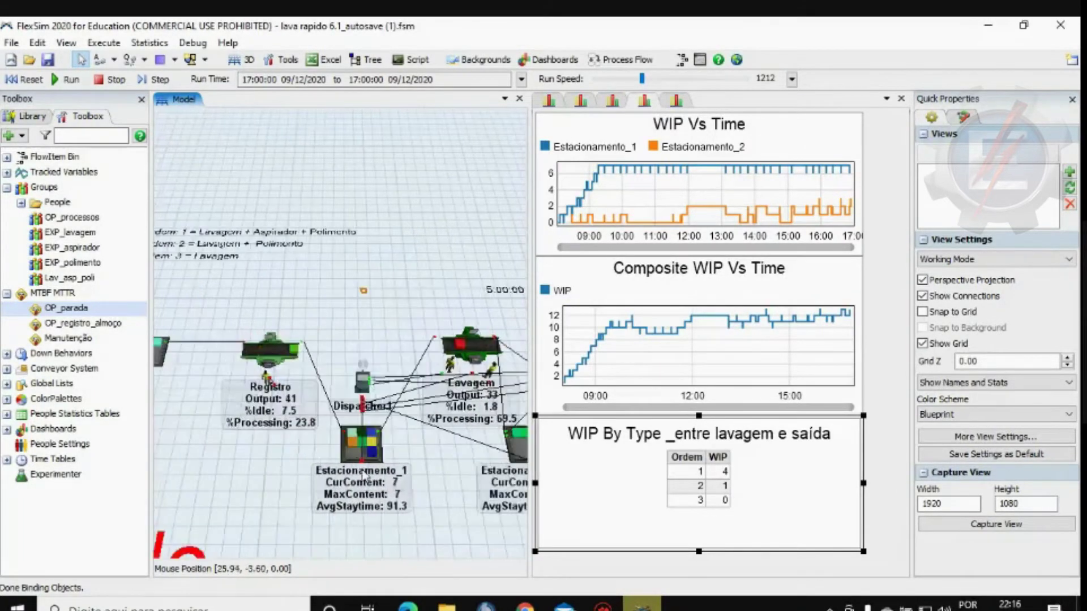
click(295, 351)
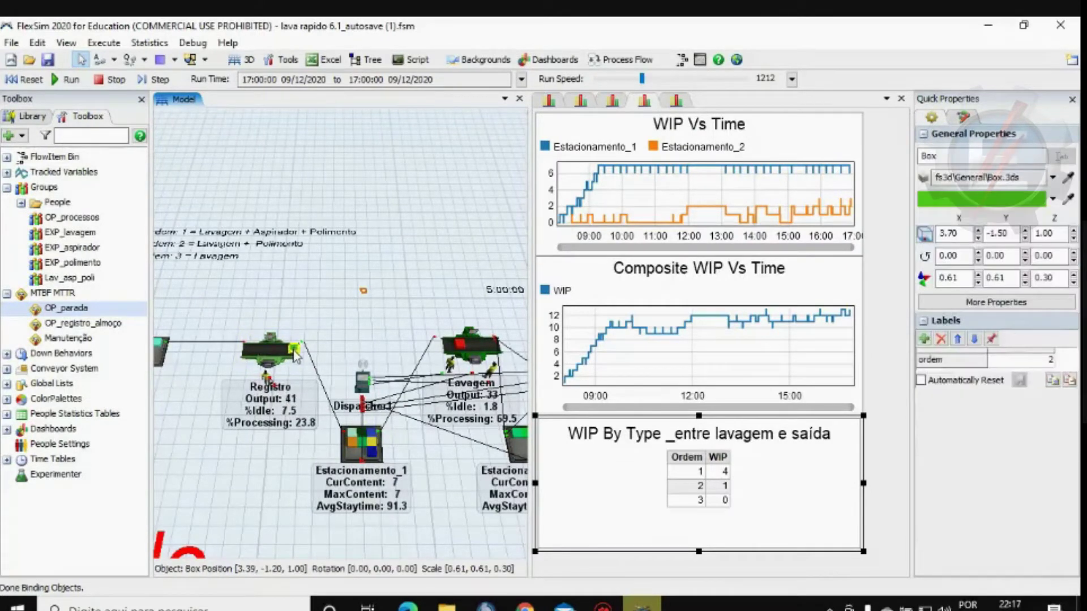
drag(396, 496, 432, 482)
click(298, 340)
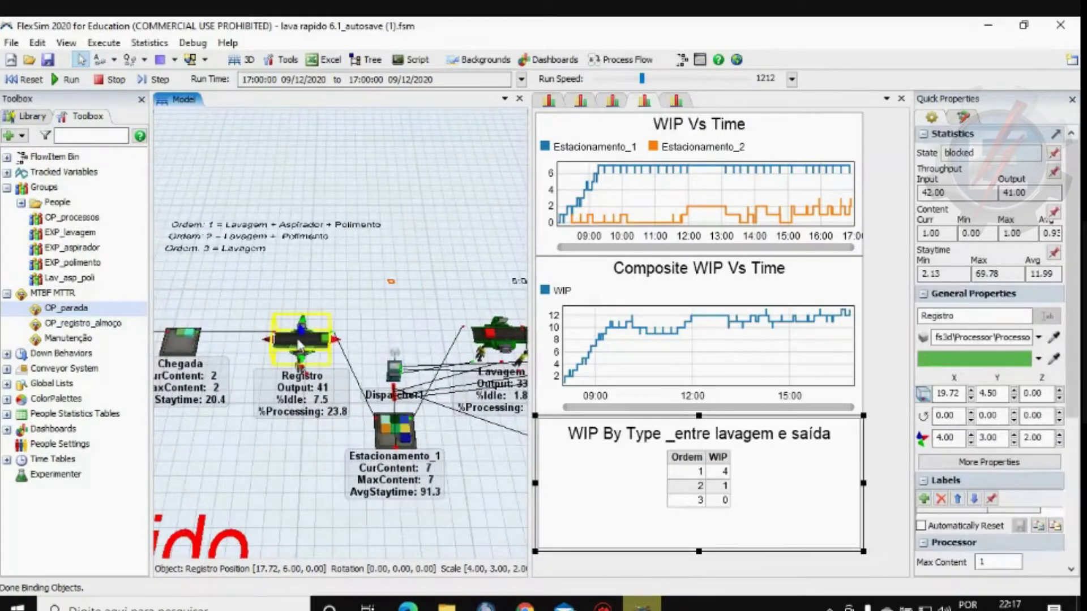
click(330, 343)
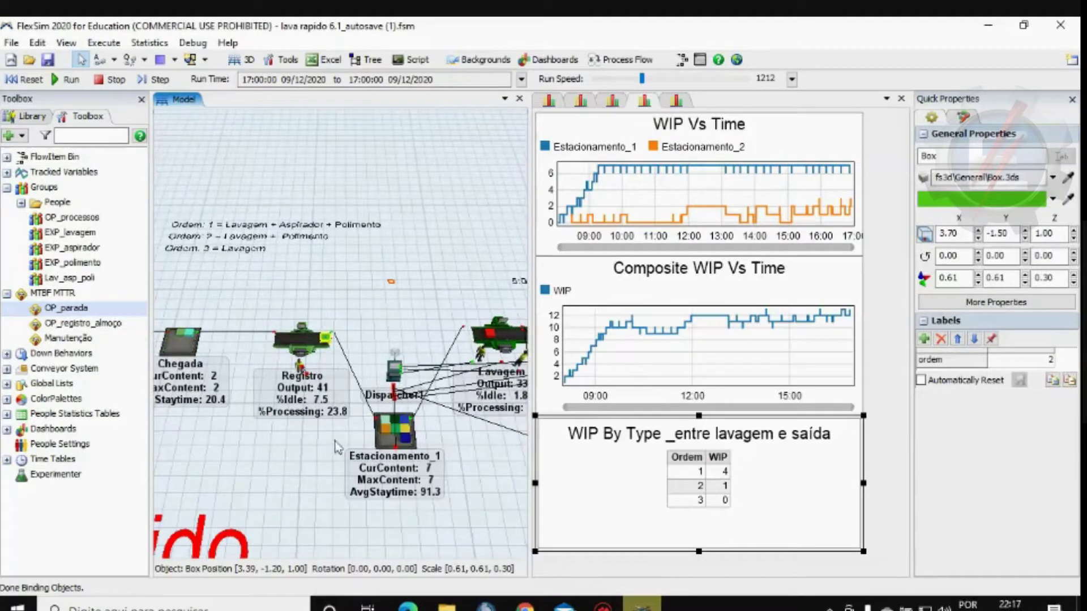
drag(447, 513, 388, 510)
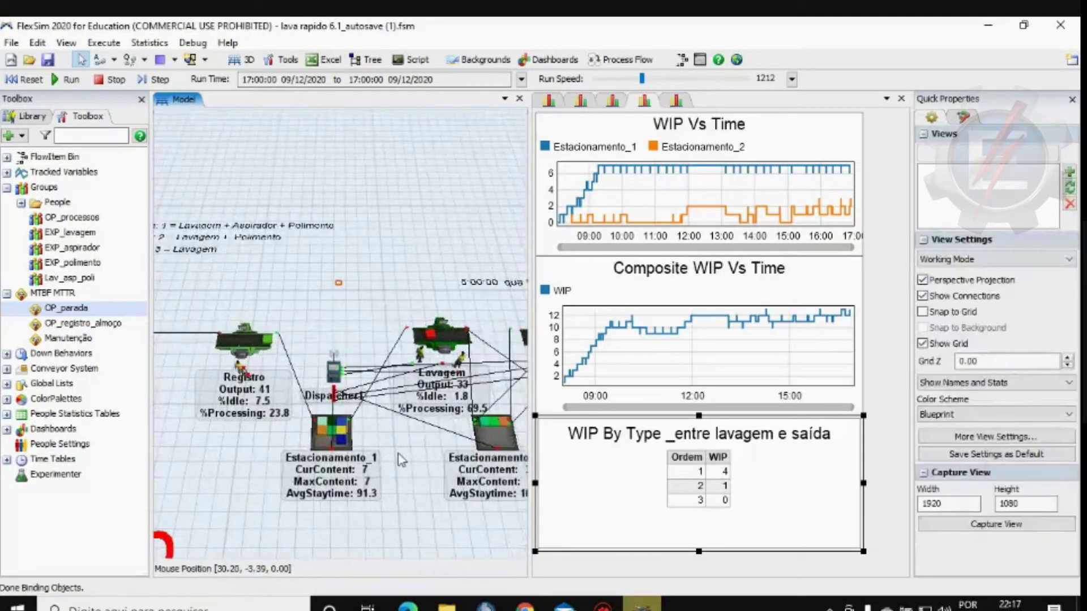
drag(400, 461, 240, 455)
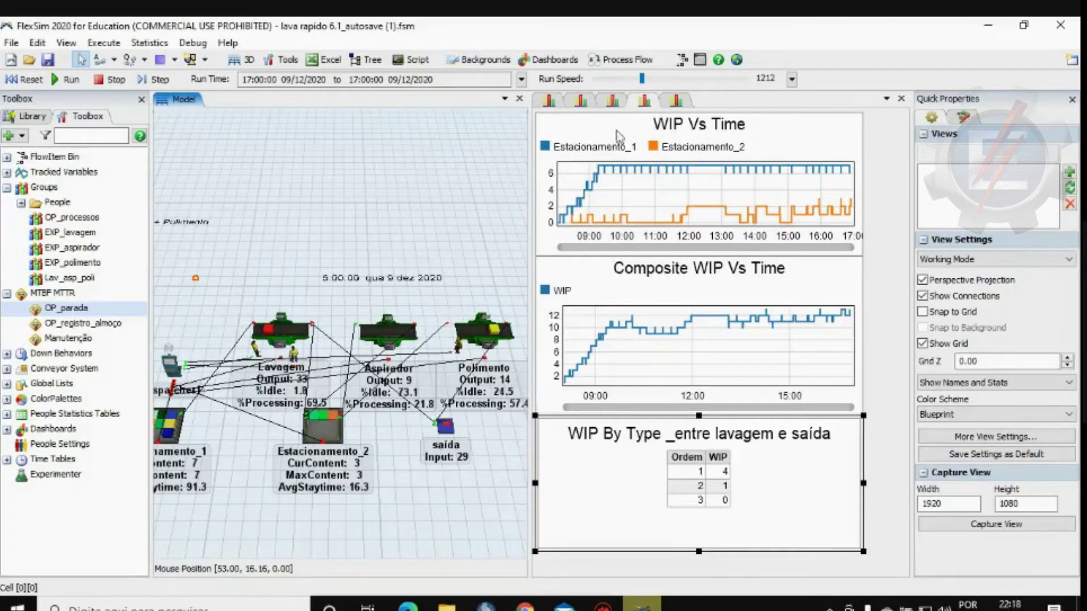
Examine the Lead Time operações chart beside the model, and undo the accidental move of the date and time text
click(674, 102)
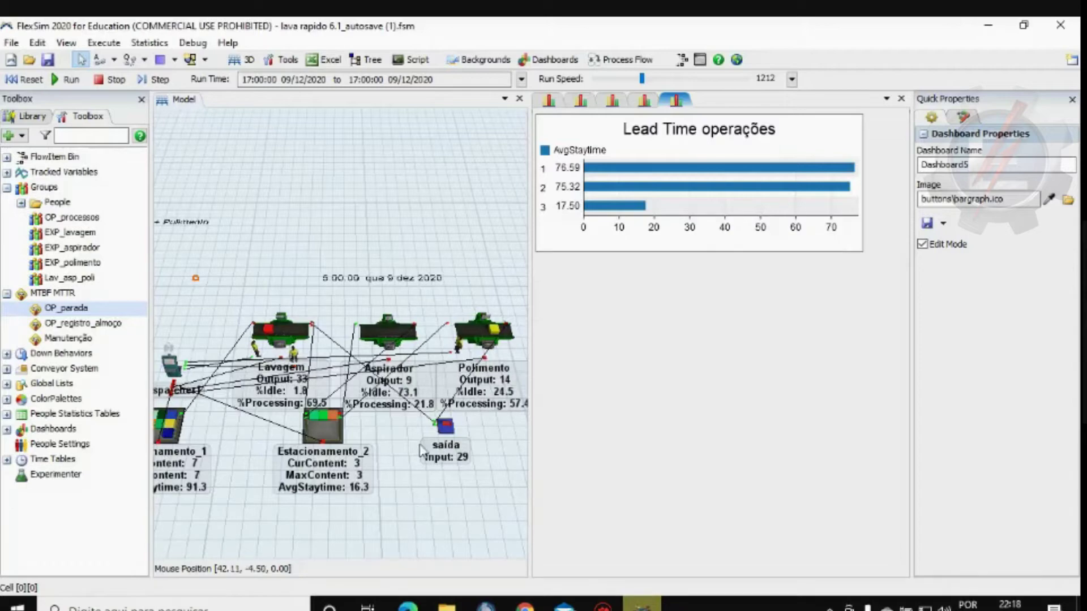
drag(330, 283, 365, 281)
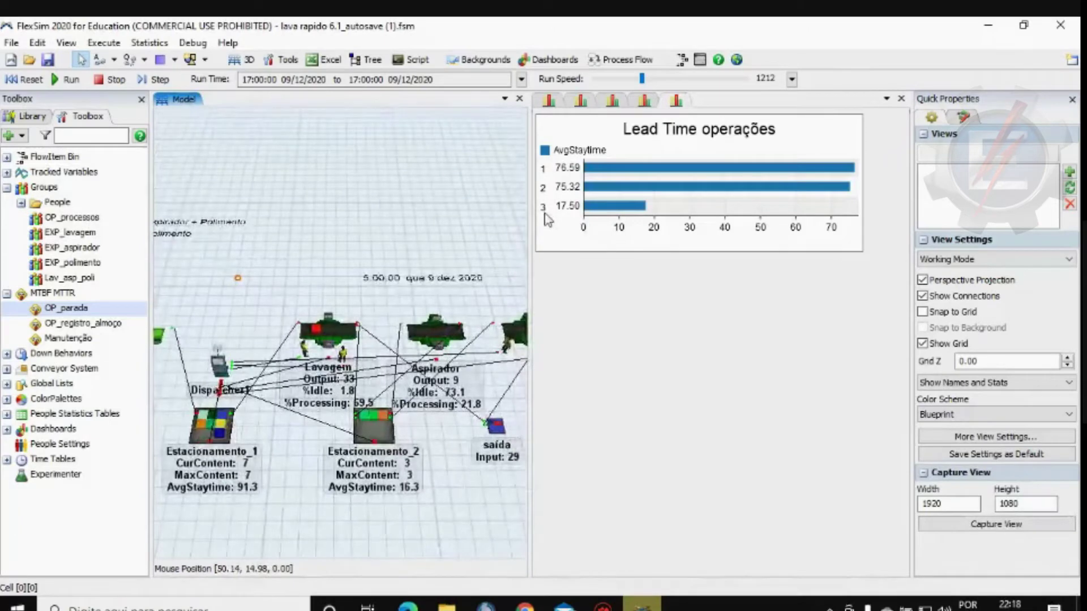
drag(377, 286, 370, 269)
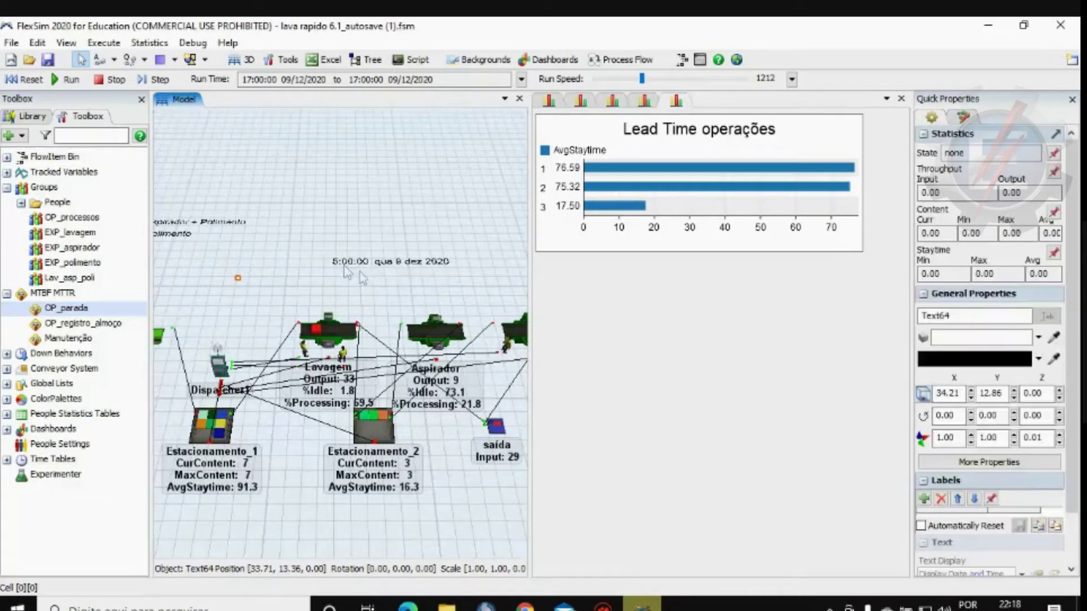
key(ctrl+z)
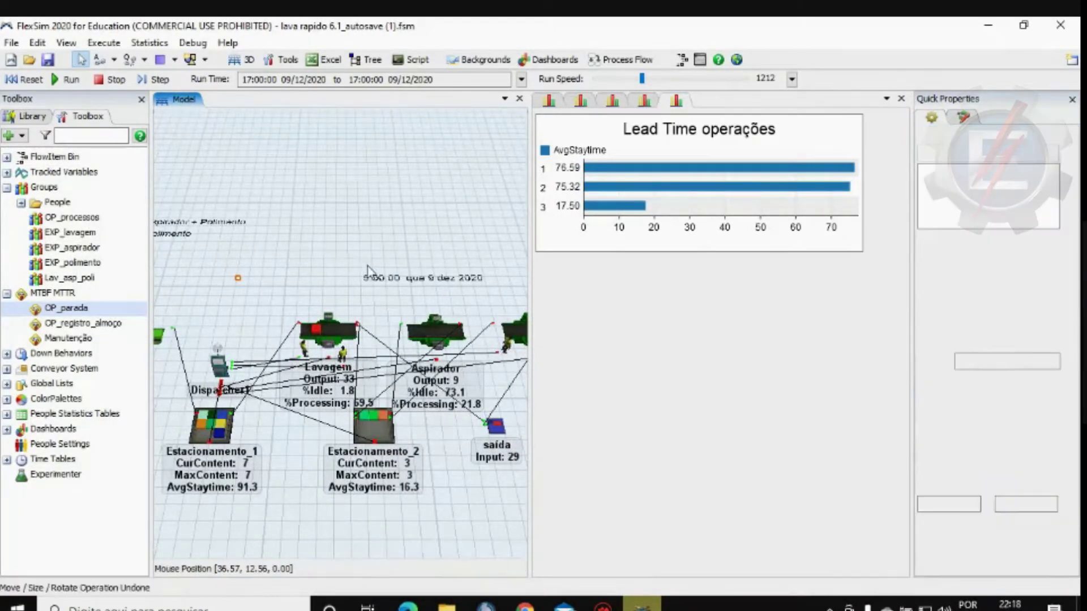
Look over the stations in the model view and dock it in the same tab group as the dashboards
drag(369, 269, 317, 243)
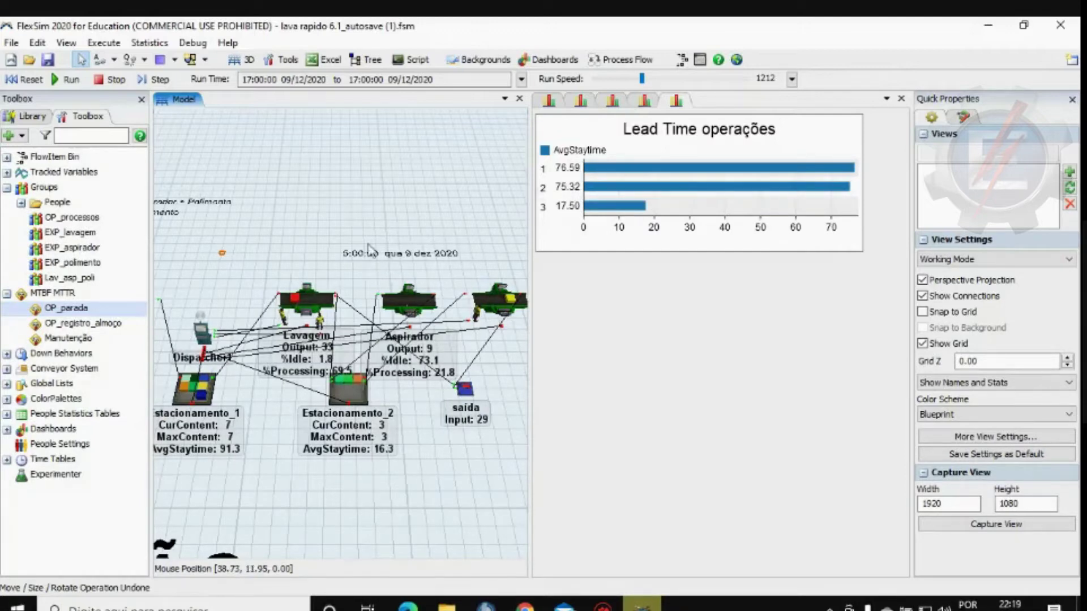
drag(323, 249, 416, 244)
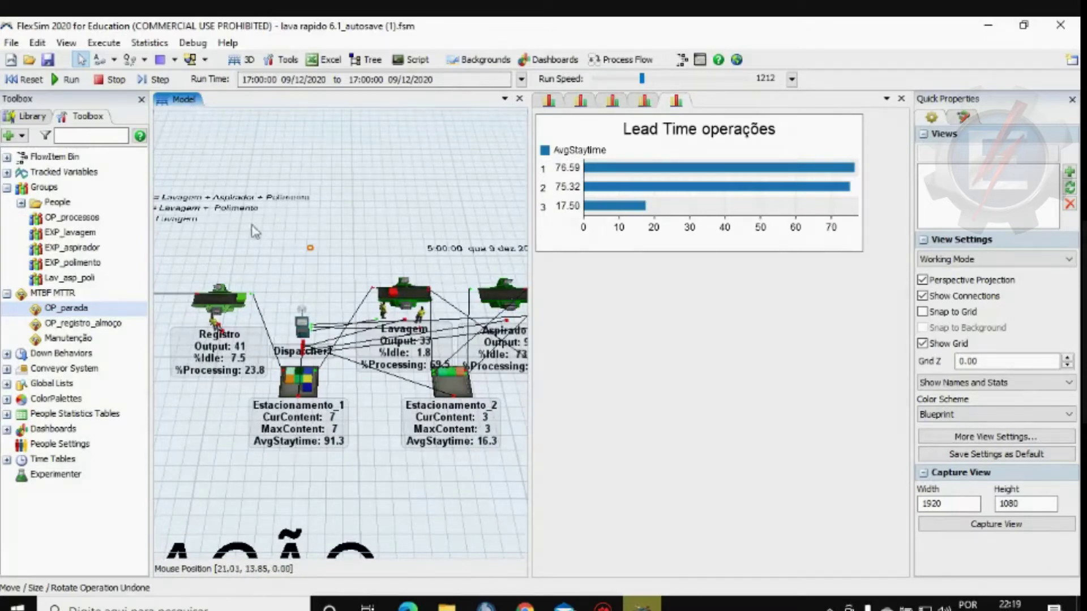
drag(333, 224, 400, 238)
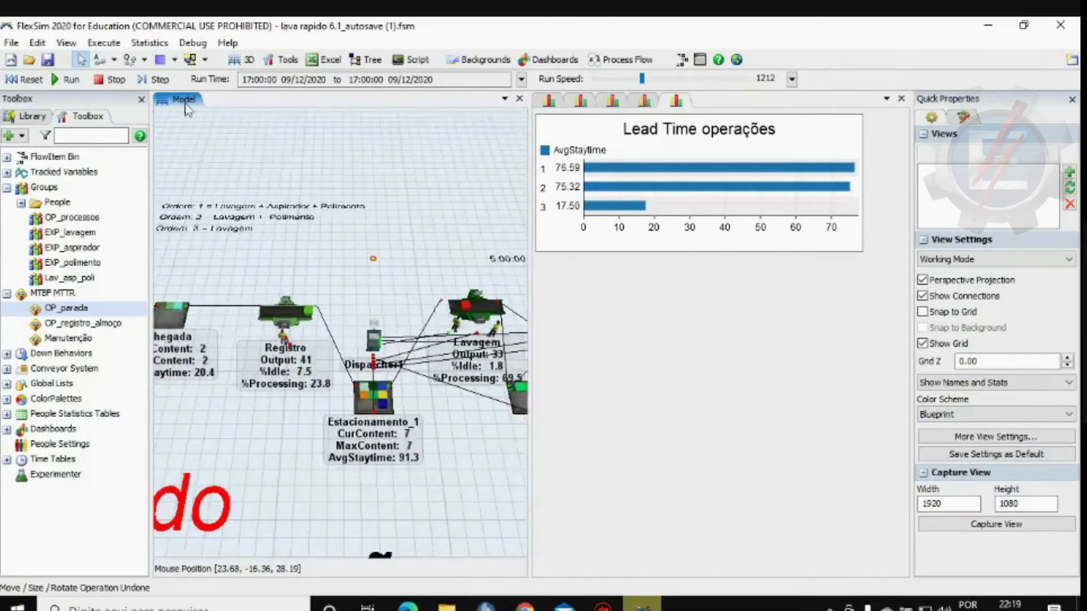
drag(181, 103, 538, 342)
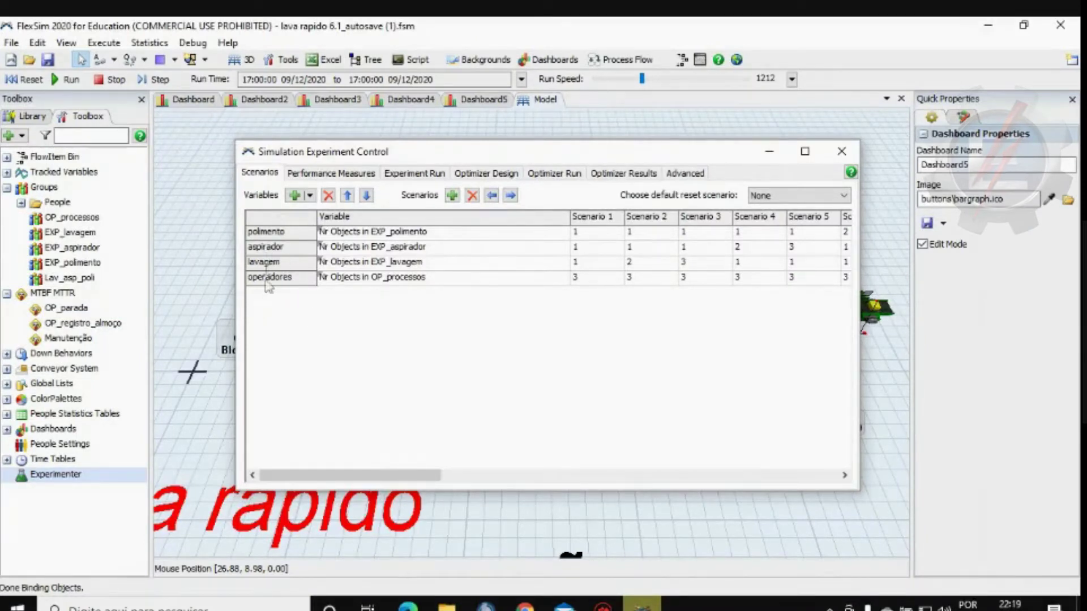
Open the Experimenter and review the polimento, aspirador, lavagem and operadores quantities across its scenarios
drag(356, 477, 560, 517)
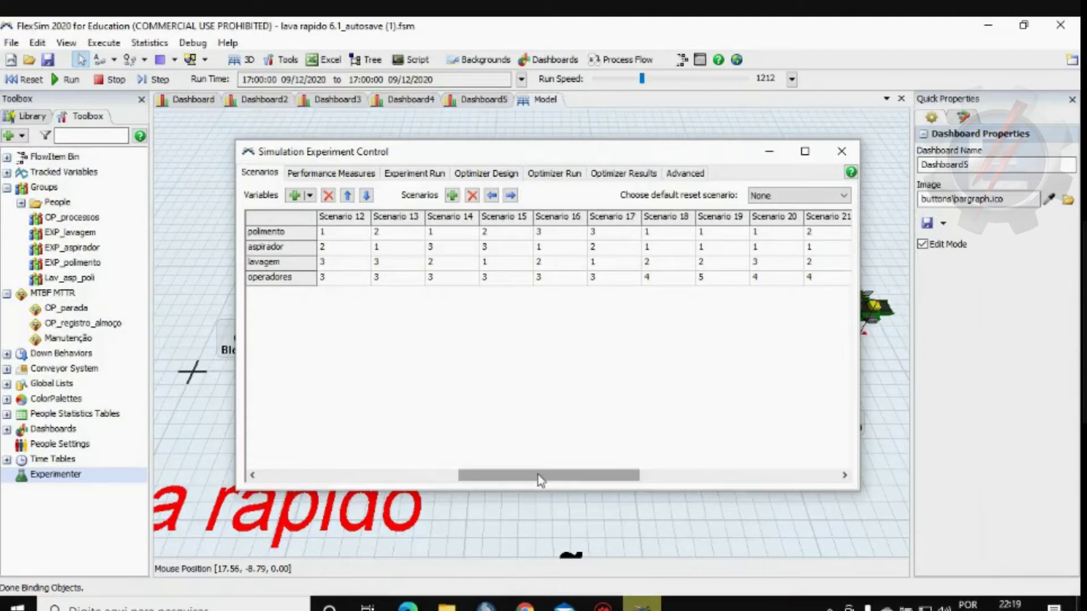
drag(538, 474, 304, 457)
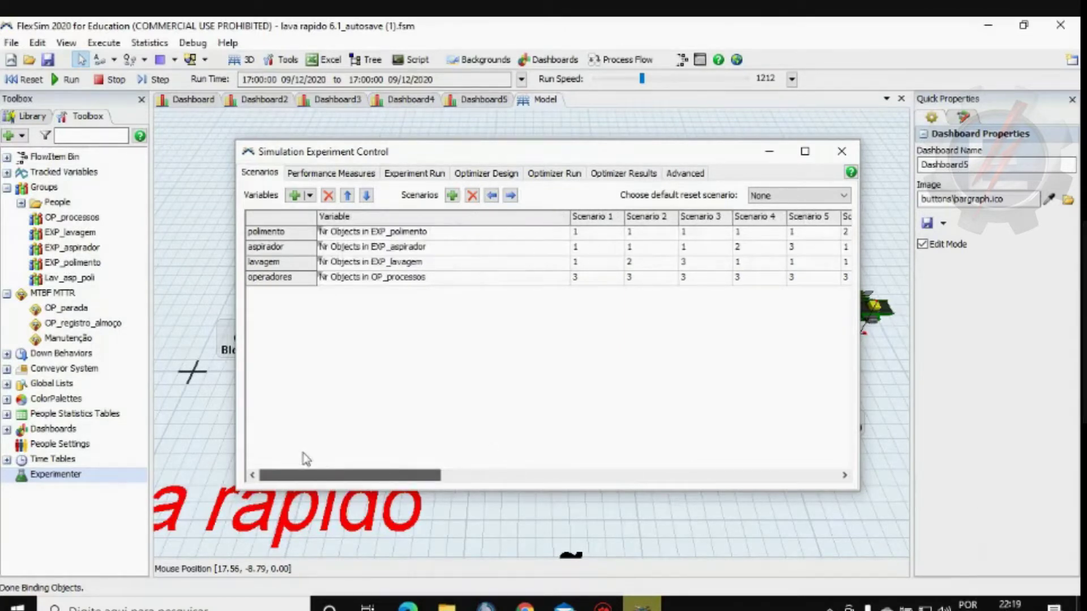
drag(317, 476, 526, 491)
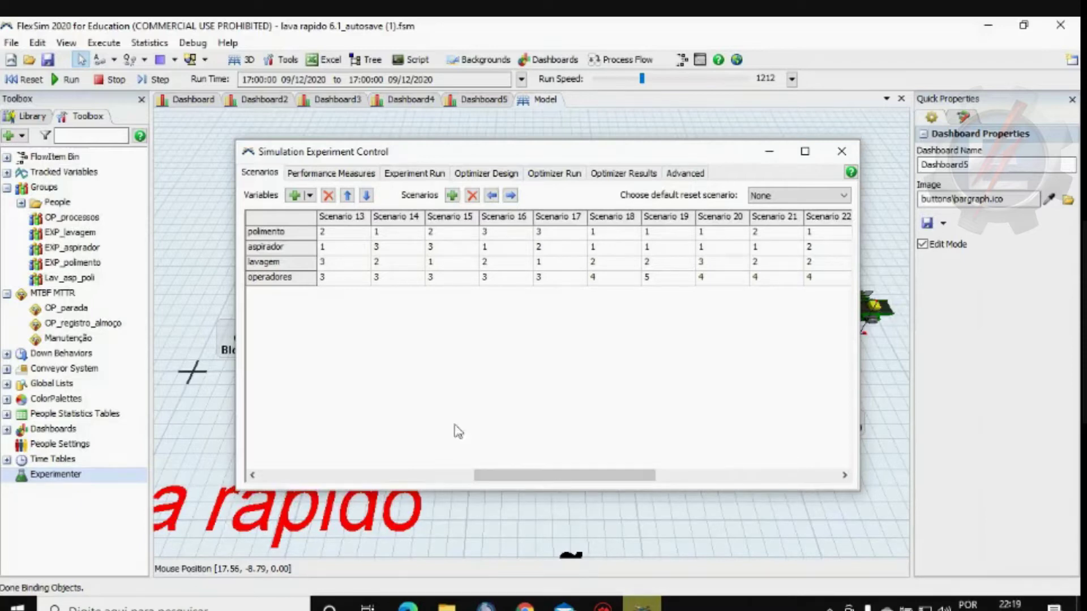
Run the experiment with 5 replications per scenario and check the experiment status down to Scenario 25
click(419, 177)
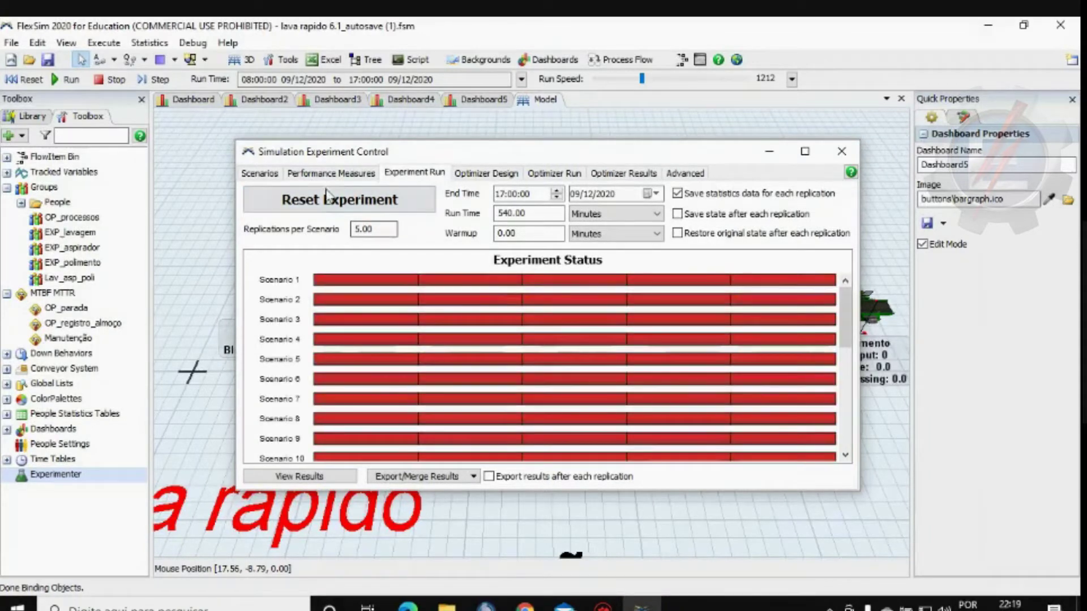
click(260, 173)
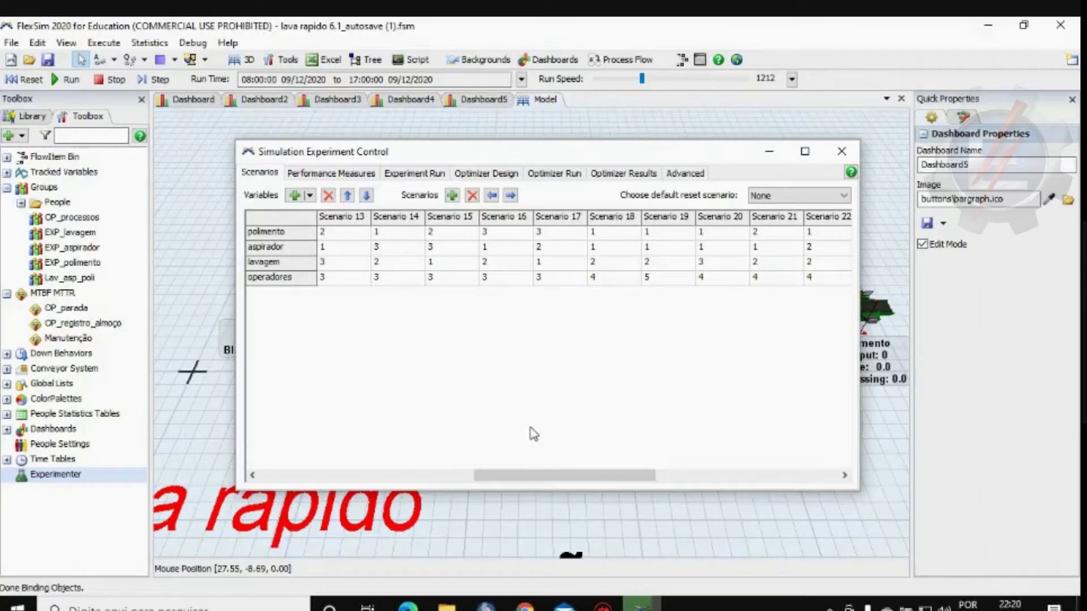
click(414, 174)
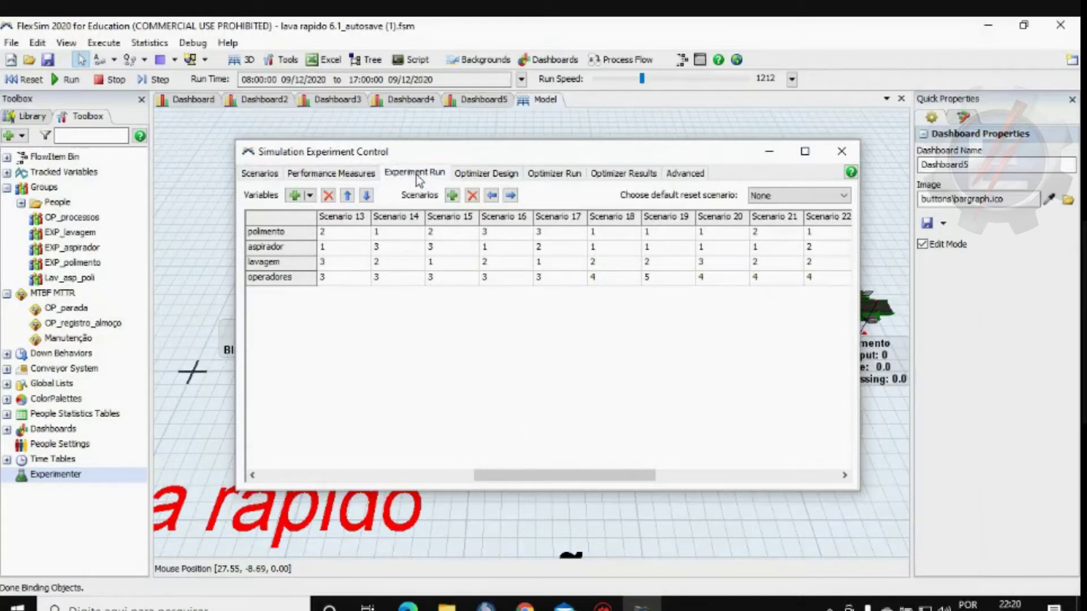
drag(841, 309, 843, 431)
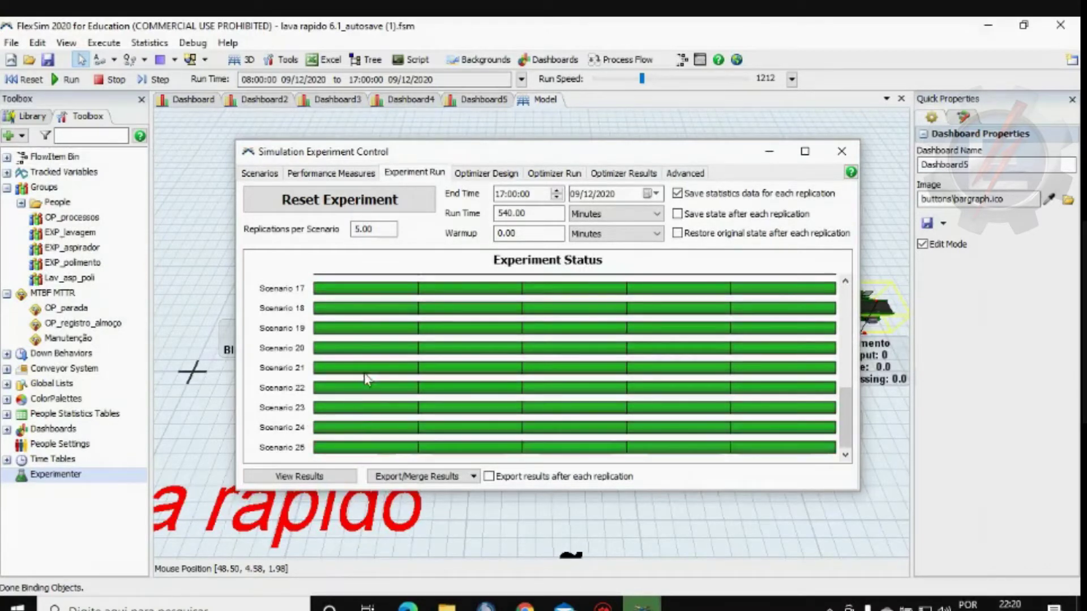
Open the experiment results, view the Saídas - Throughput Average plot, and show the Saídas dashboard statistics
click(300, 476)
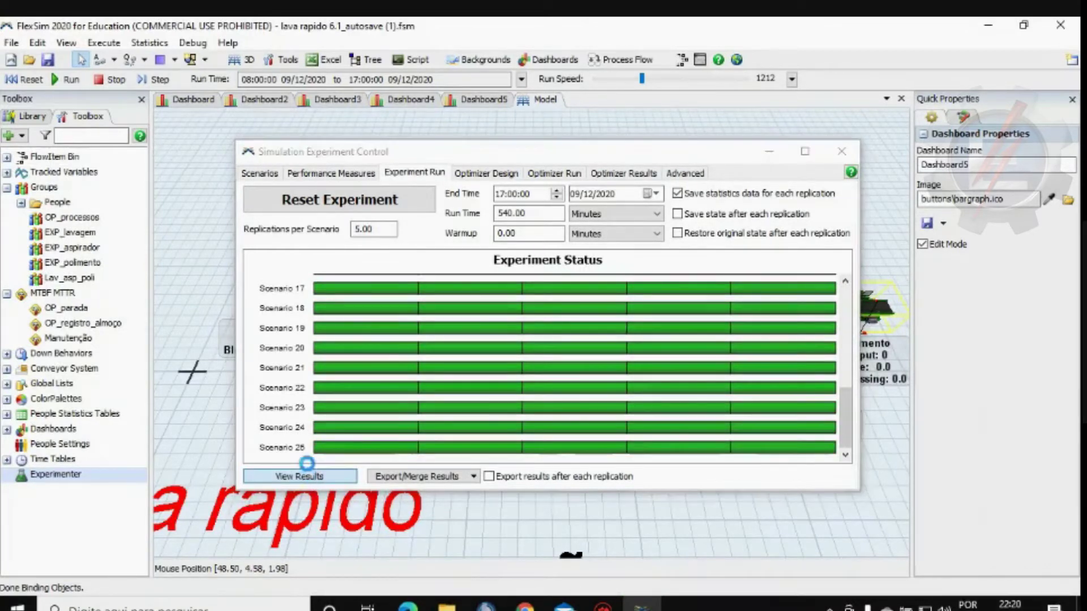
drag(745, 193, 589, 149)
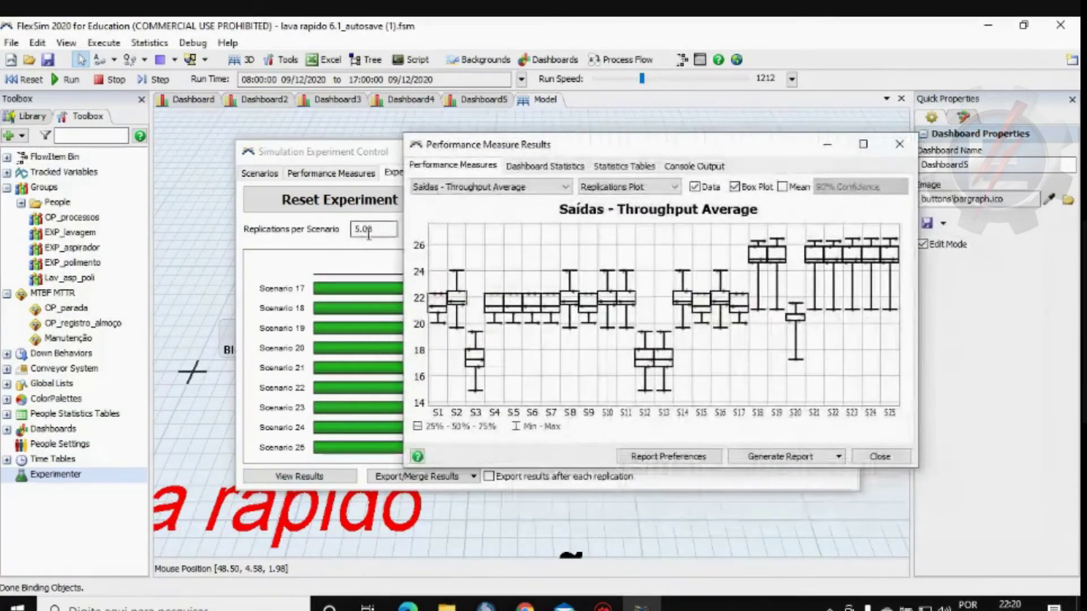
drag(591, 149, 430, 171)
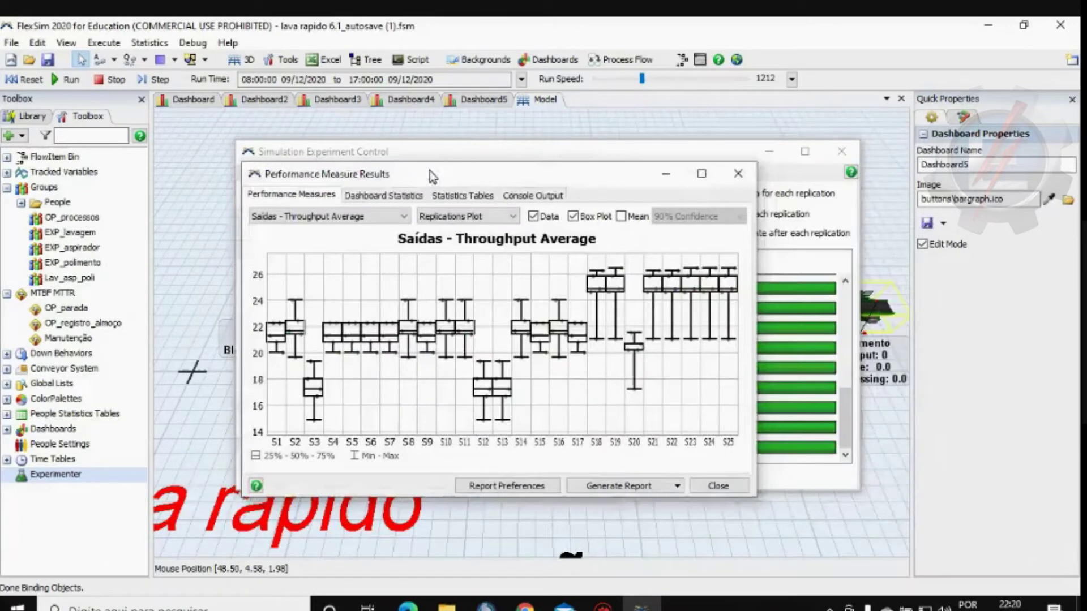
click(448, 196)
click(409, 194)
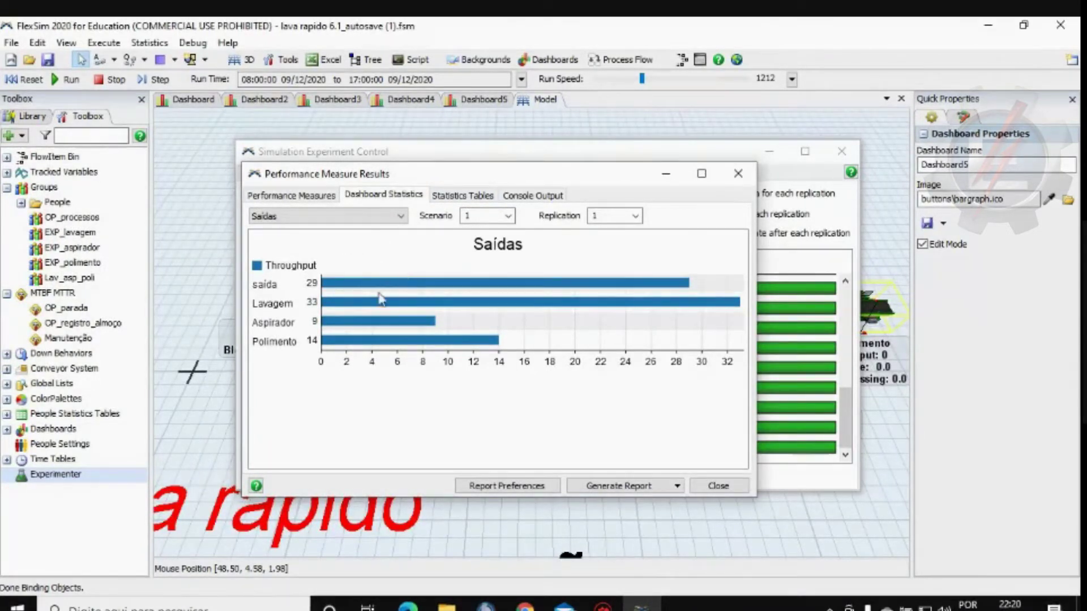
Show the Saídas throughput for scenario 2 and compare its replications 1 to 5, returning to replication 1
mouse_move(620, 287)
click(480, 215)
text(2)
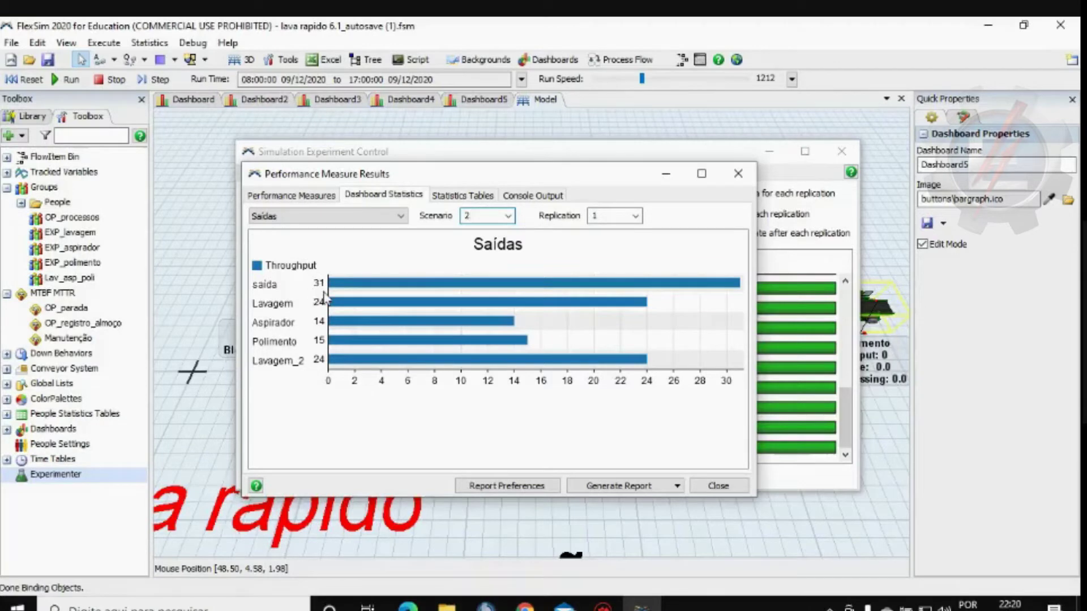
key(Tab)
text(2)
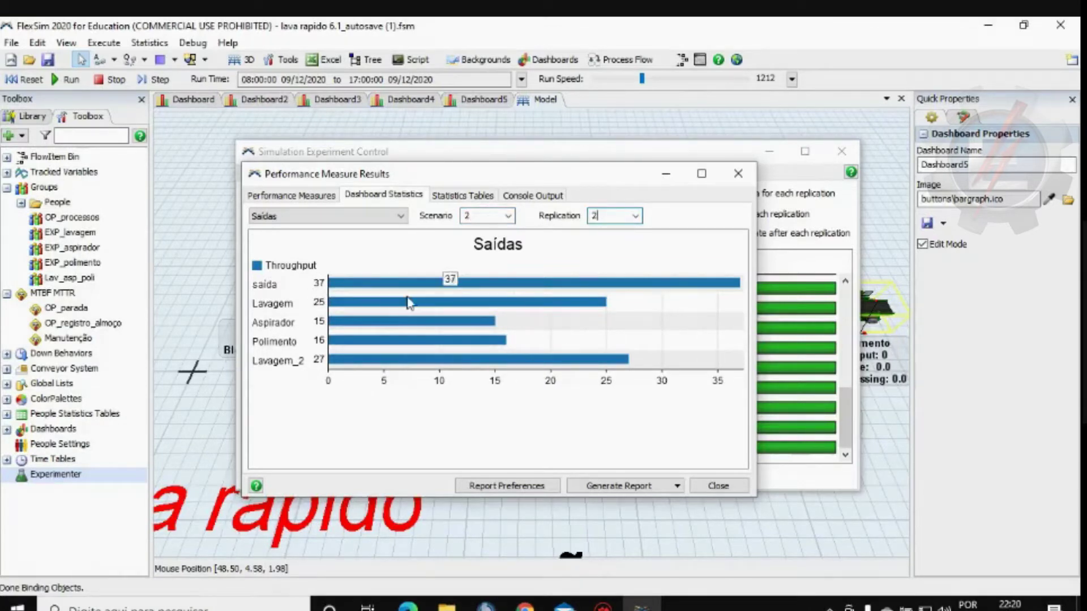
key(Down)
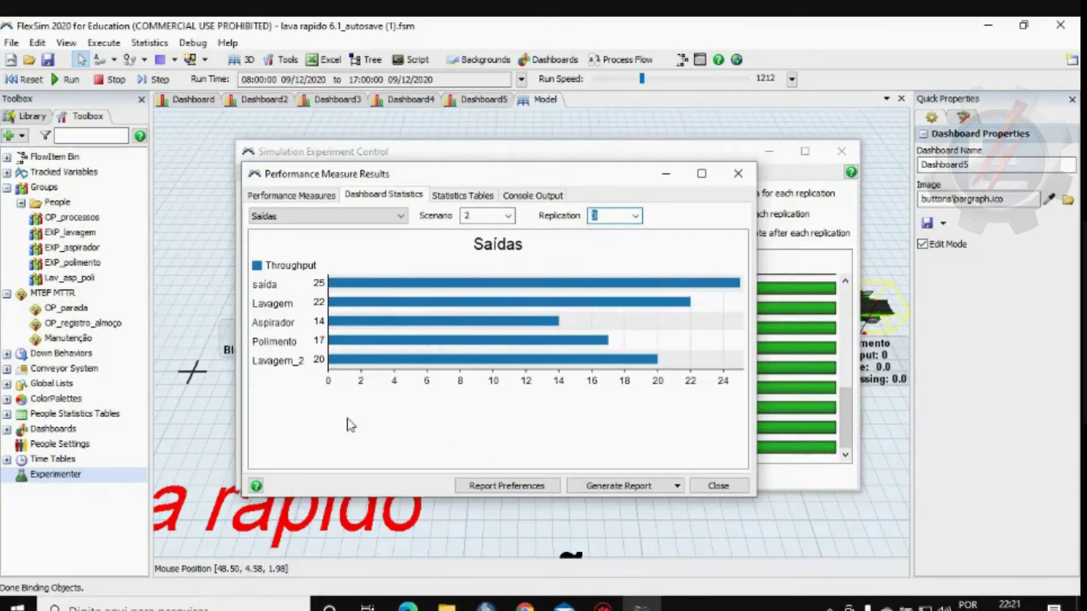
key(Down)
key(Down)
key(Up)
key(Up)
key(Up)
key(Up)
Compare the Saídas throughput of scenarios 3 through 18 at replication 1
click(486, 216)
key(Down)
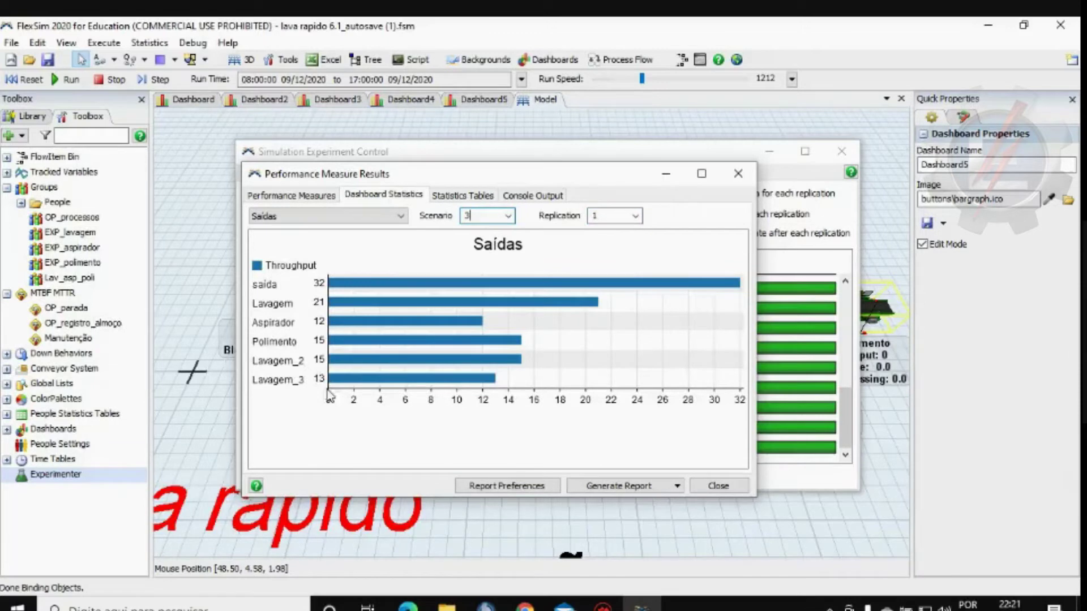
key(Up)
key(Up)
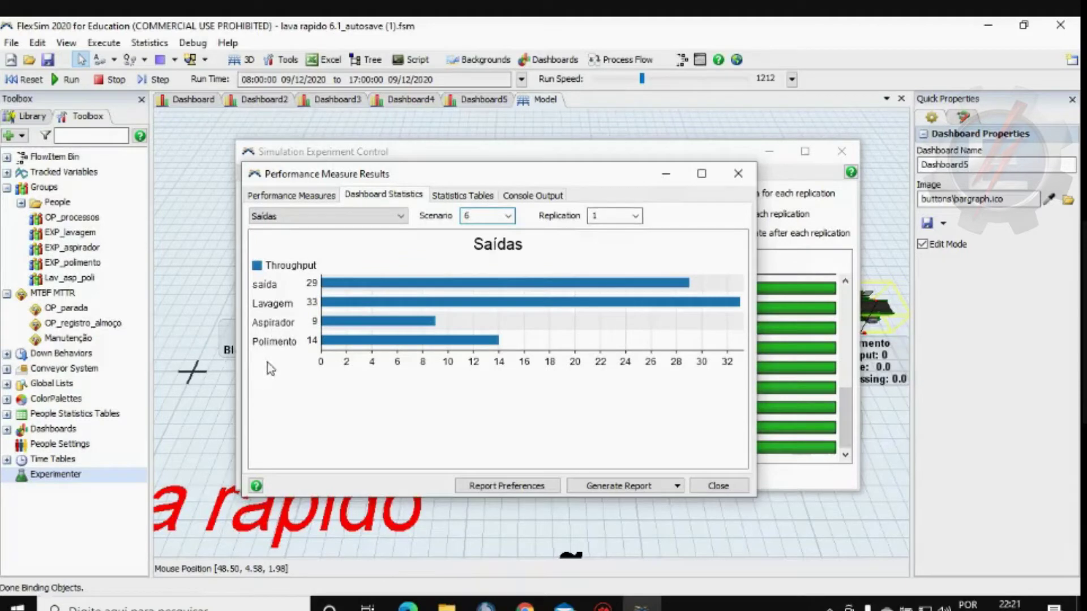
key(Down)
key(Down)
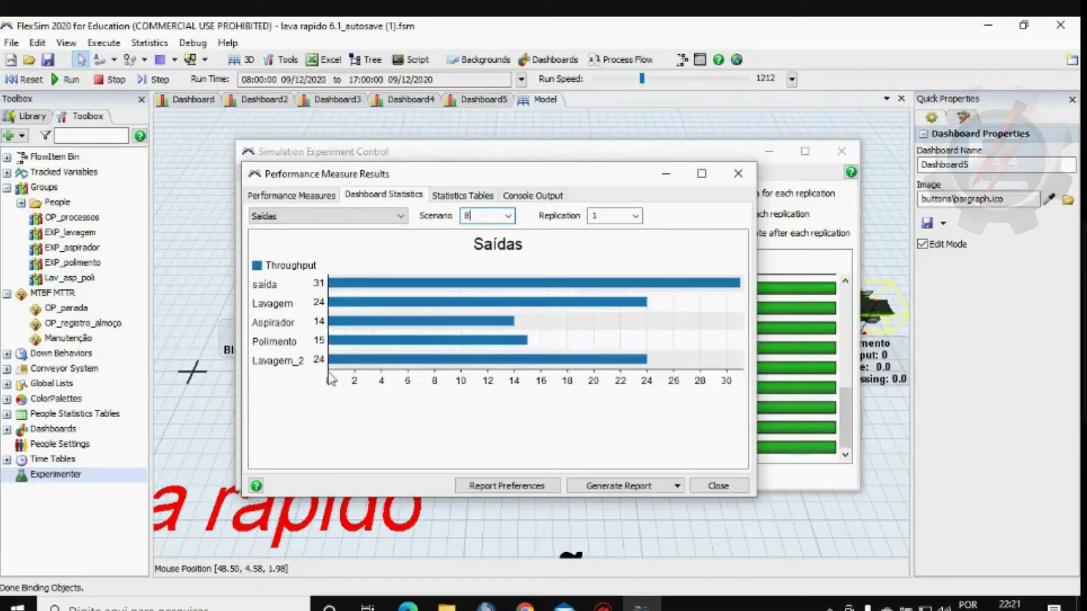
key(Down)
key(Down)
key(Down)
key(Down)
key(Down)
key(Down)
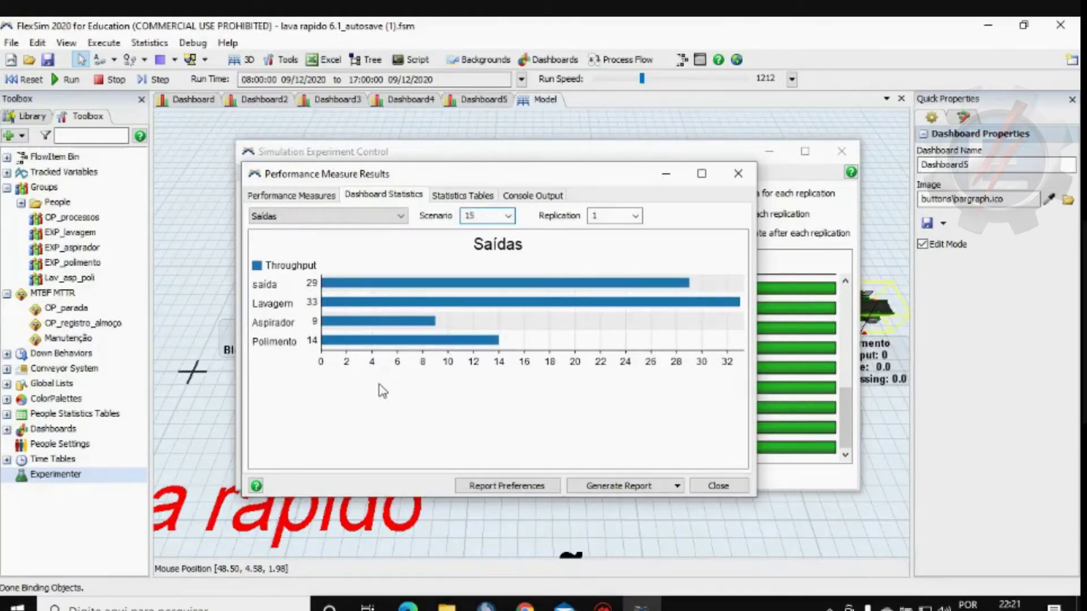
key(Down)
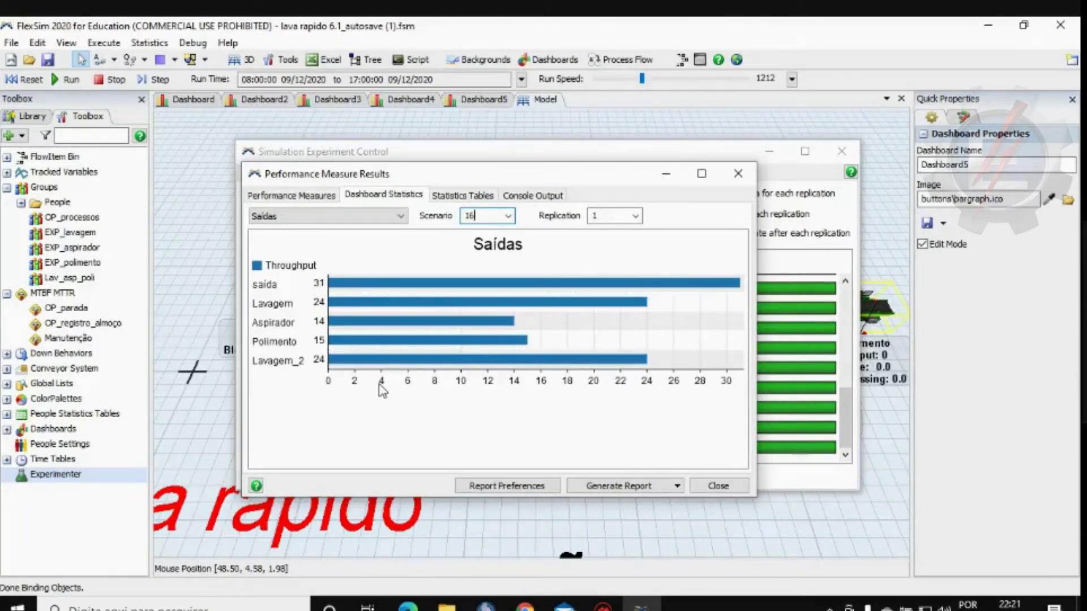
key(Down)
key(Down)
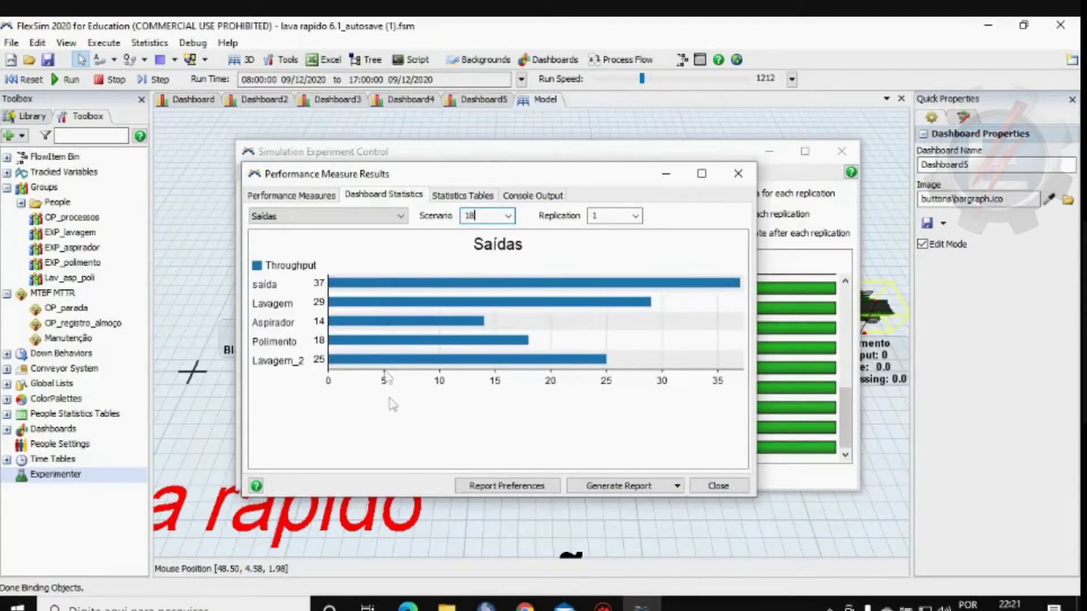
Compare the Saídas throughput across replications 1 to 5 of scenario 18, returning to replication 1
click(600, 217)
key(Down)
key(Down)
key(Down)
key(Down)
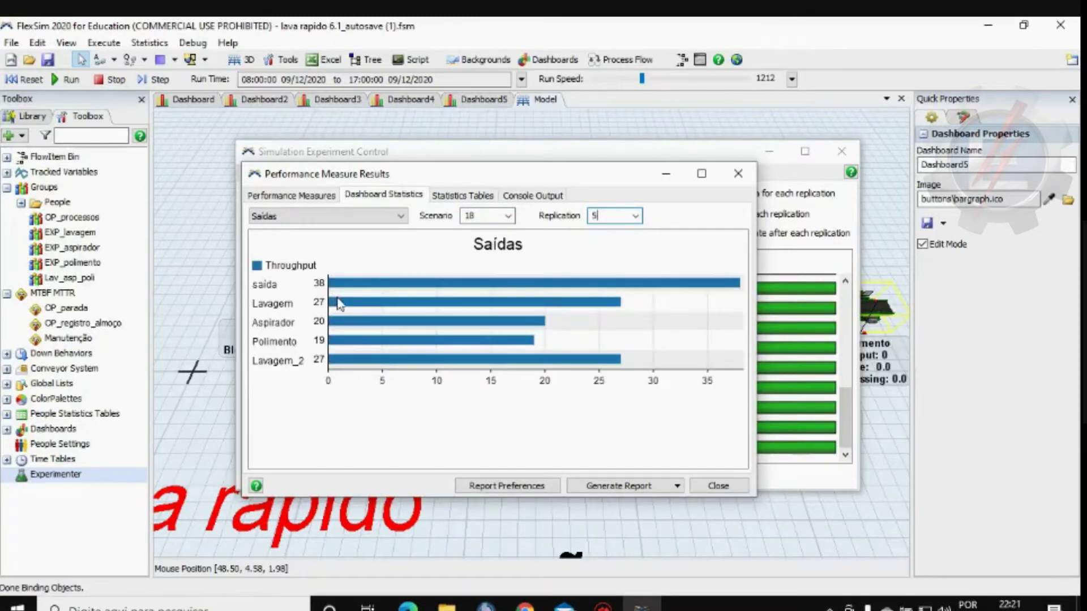
key(Up)
key(Up)
key(Down)
key(Down)
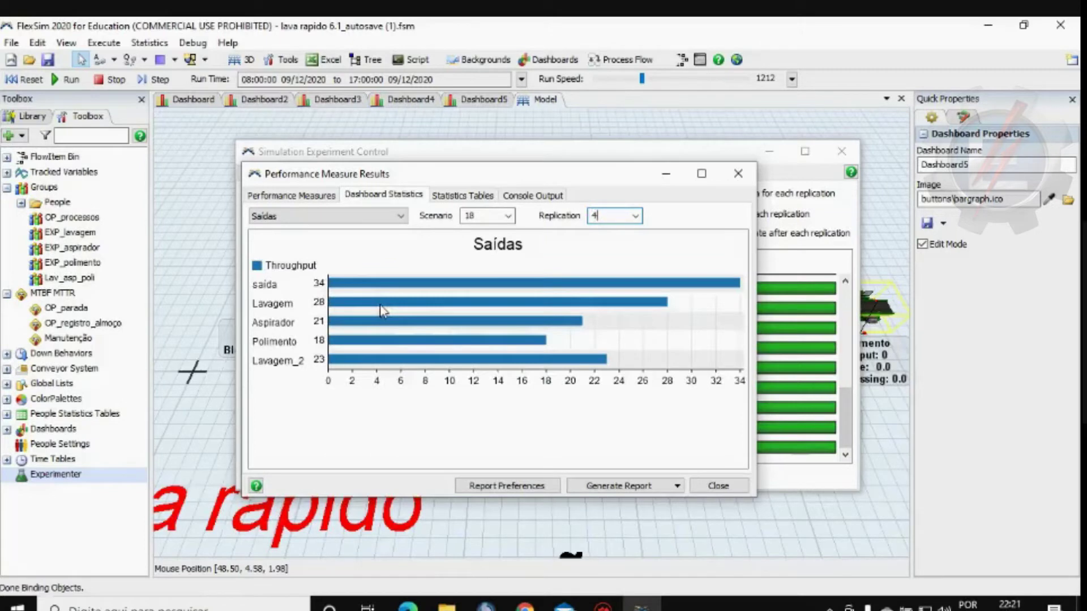
key(Up)
key(Up)
key(Up)
key(Up)
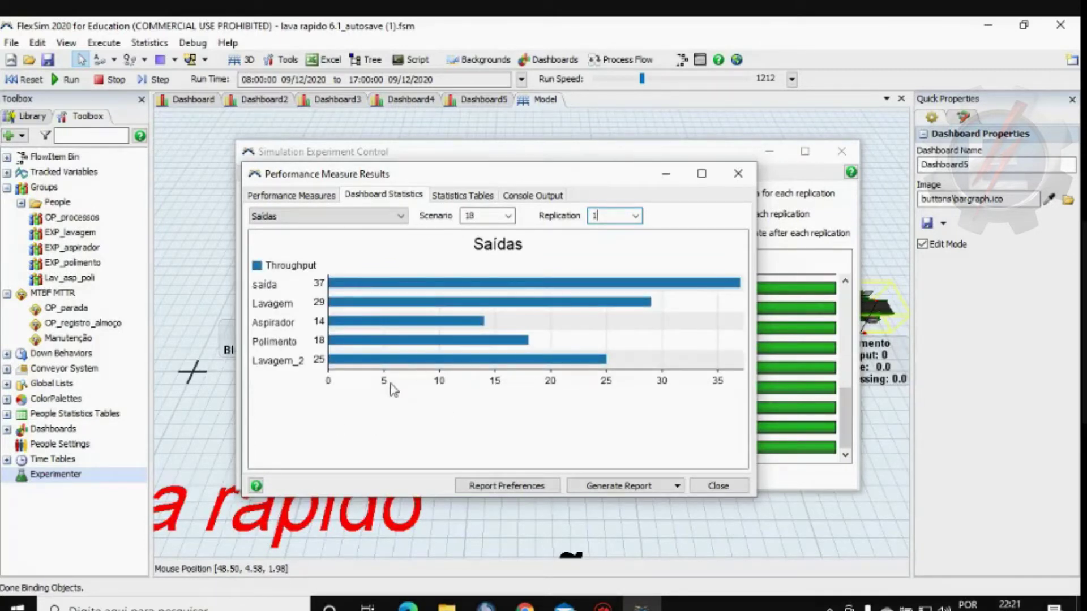
mouse_move(485, 301)
View the Operadores Dispatcher chart for scenario 18, replication 1, and examine each operator's state shares in Estados dos operadores
click(398, 219)
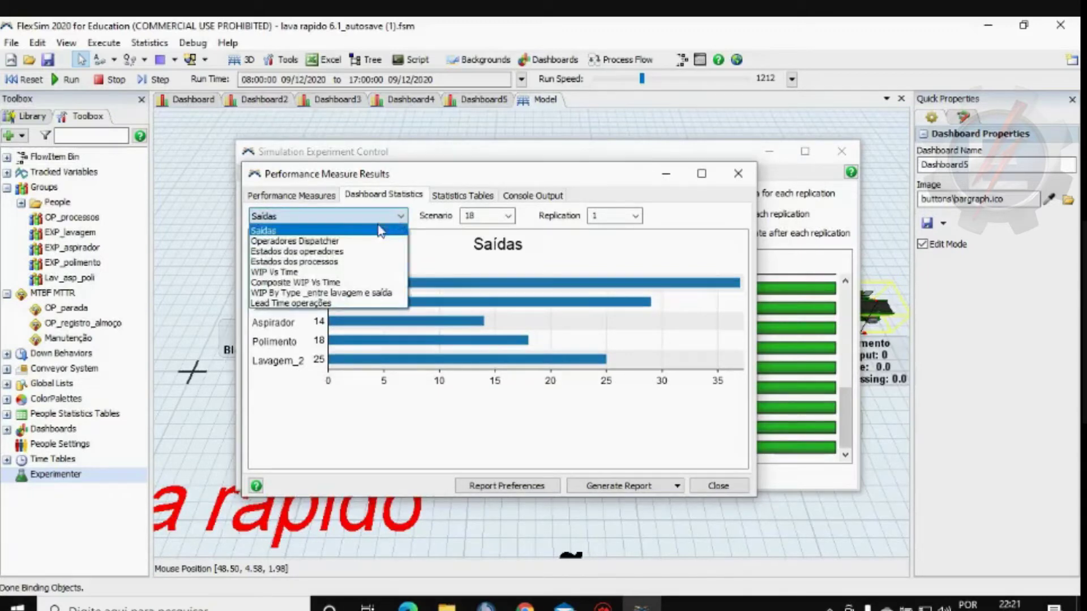
click(347, 243)
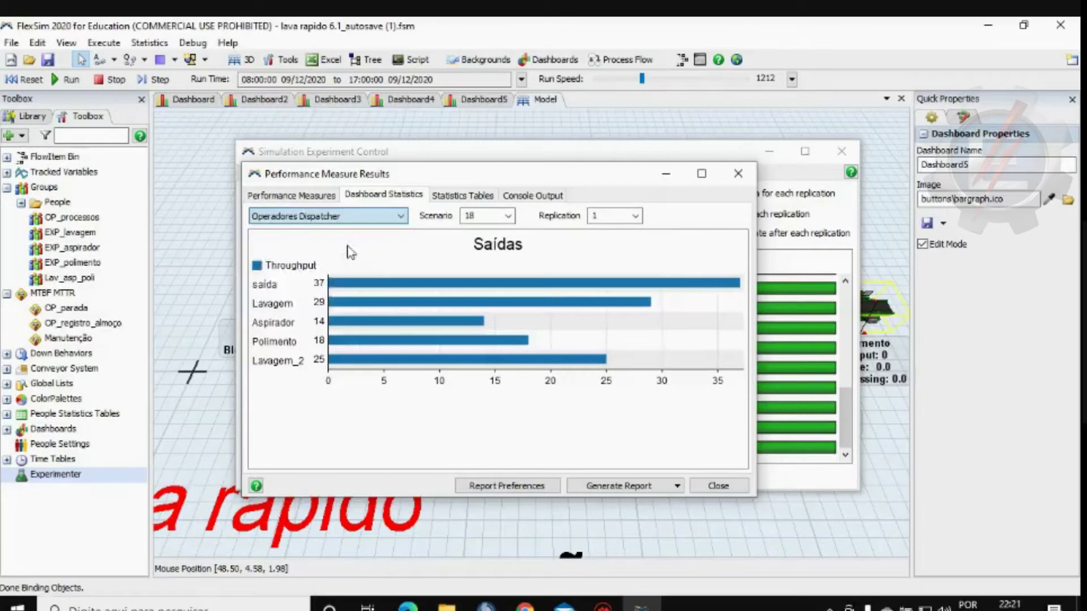
click(402, 219)
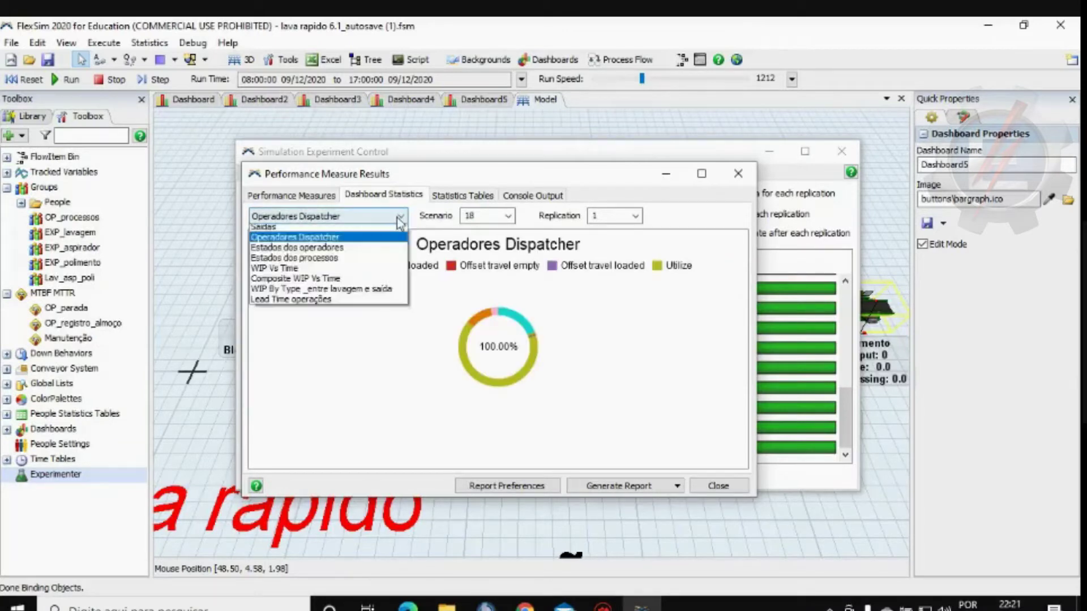
click(367, 253)
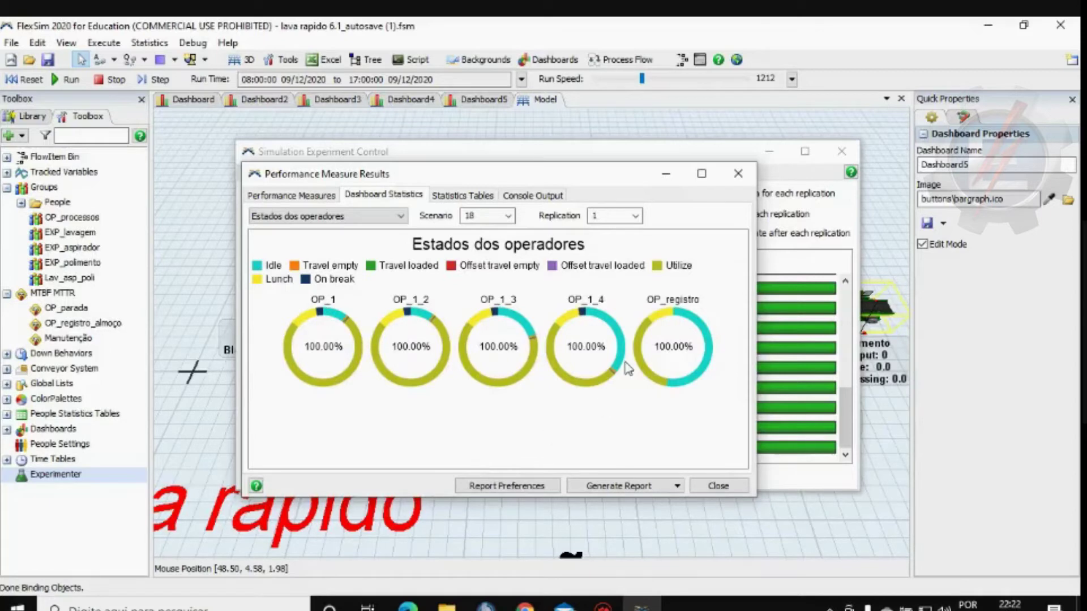
mouse_move(623, 336)
Show Estados dos processos for scenario 18, replication 1, and inspect the Aspirador station's state shares
click(391, 216)
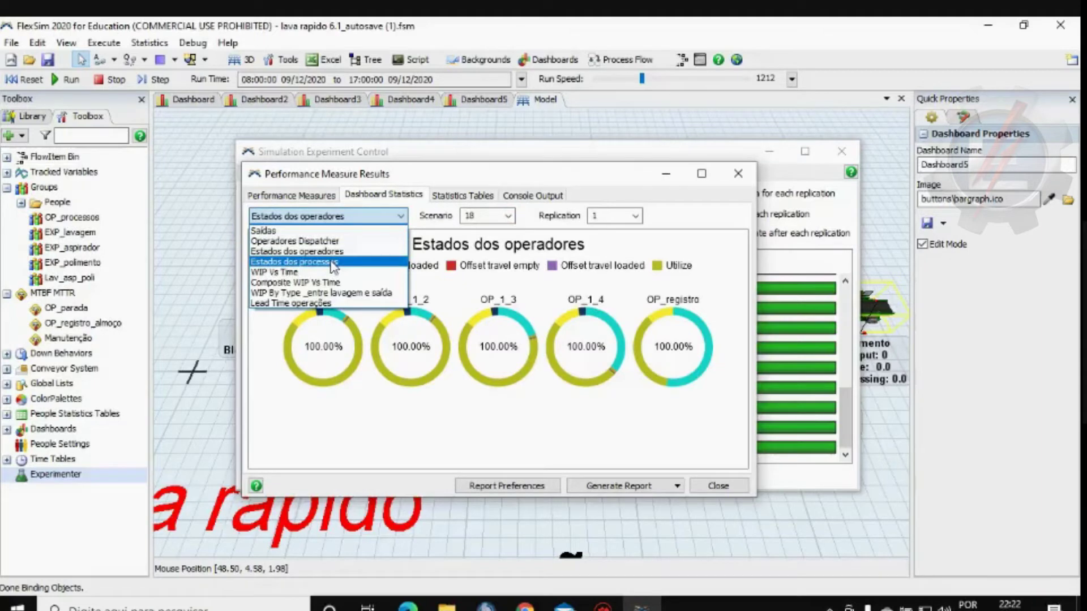
click(332, 262)
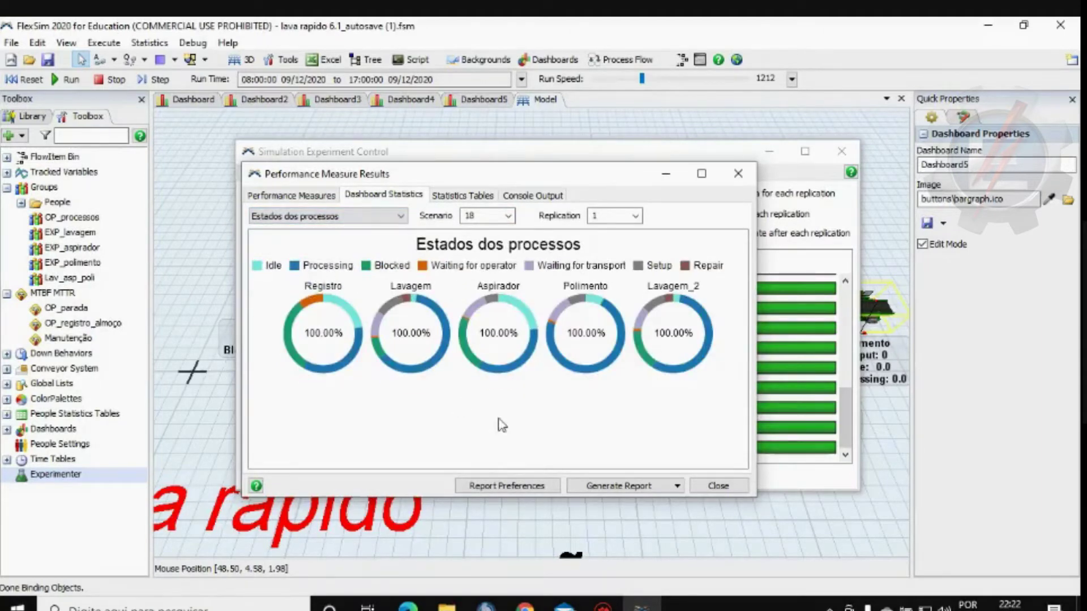
mouse_move(536, 327)
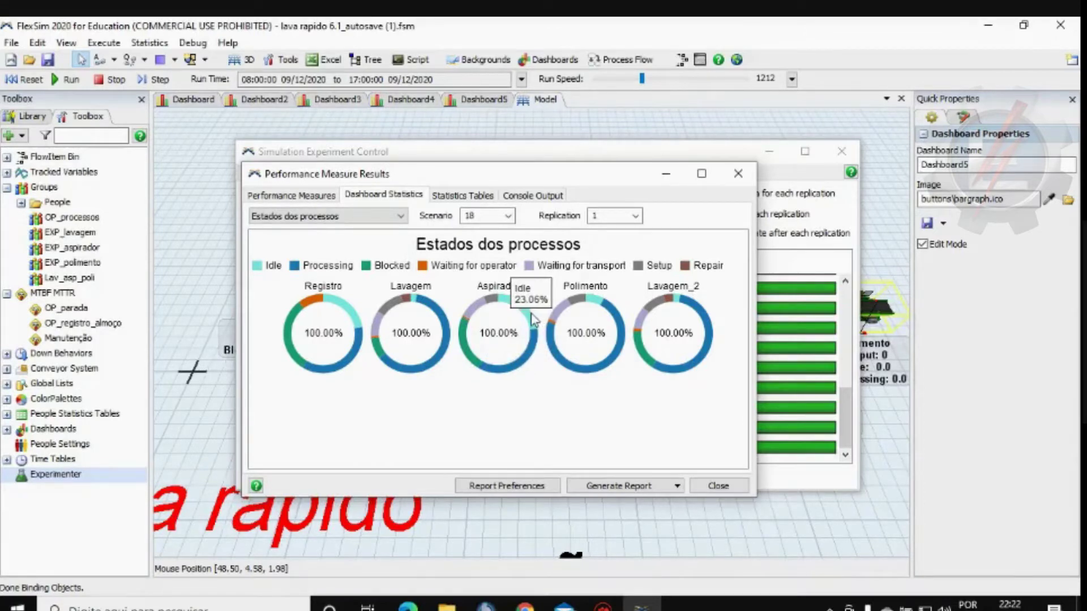
mouse_move(469, 351)
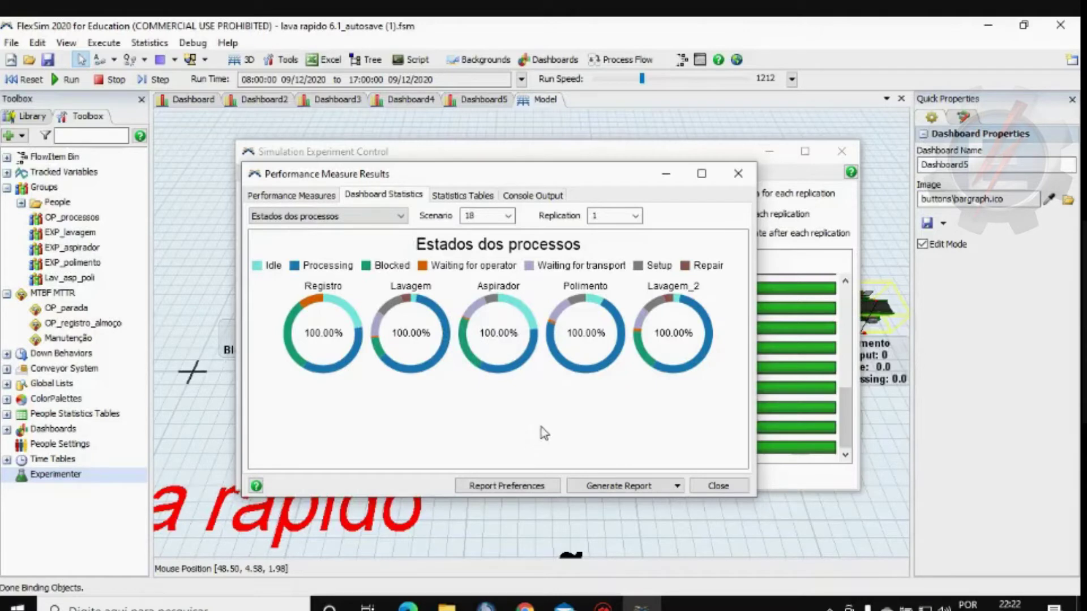
Examine the state shares of Lavagem, Polimento and Lavagem_2 in Estados dos processos for scenario 18, replication 1
mouse_move(383, 318)
mouse_move(433, 314)
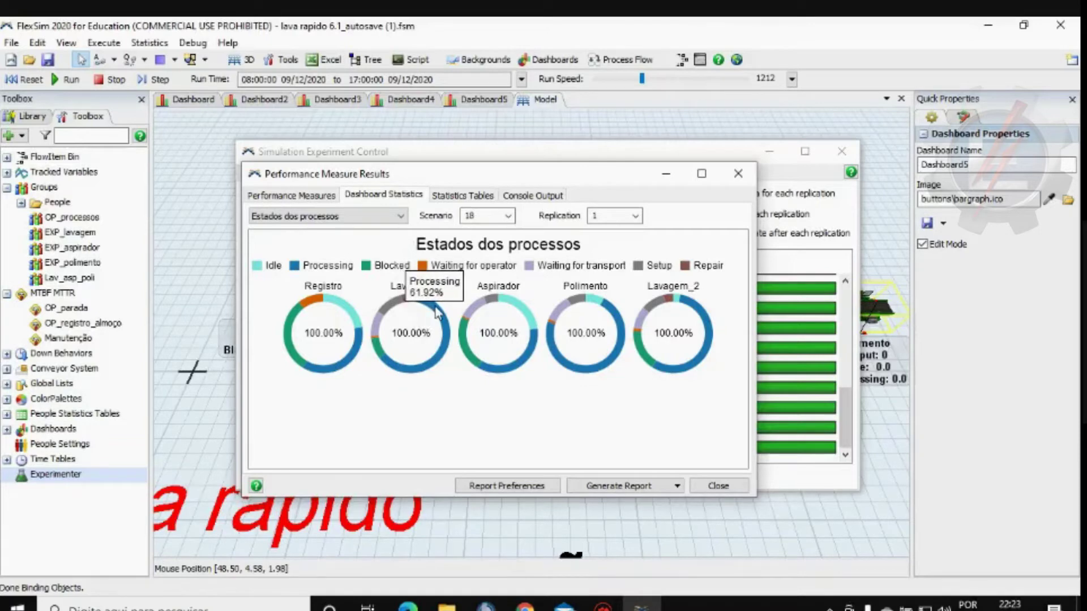
mouse_move(708, 328)
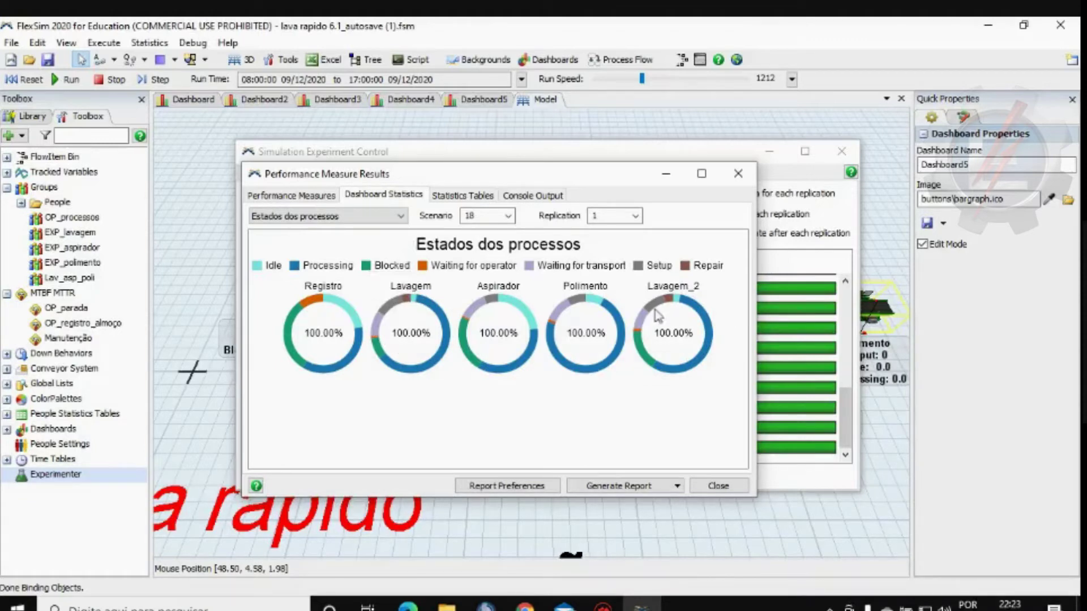
mouse_move(655, 305)
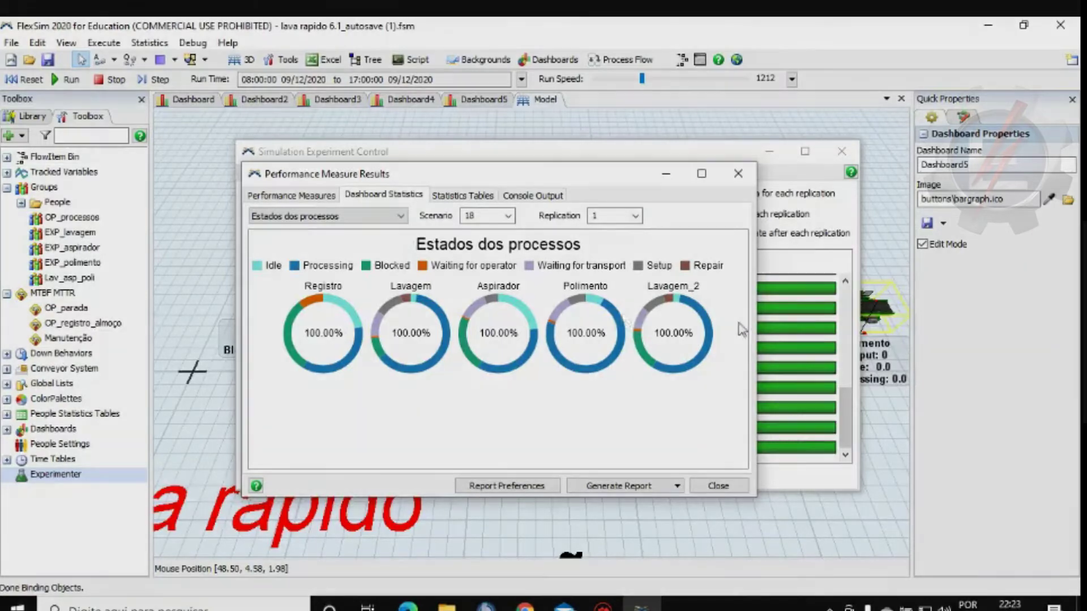
mouse_move(586, 378)
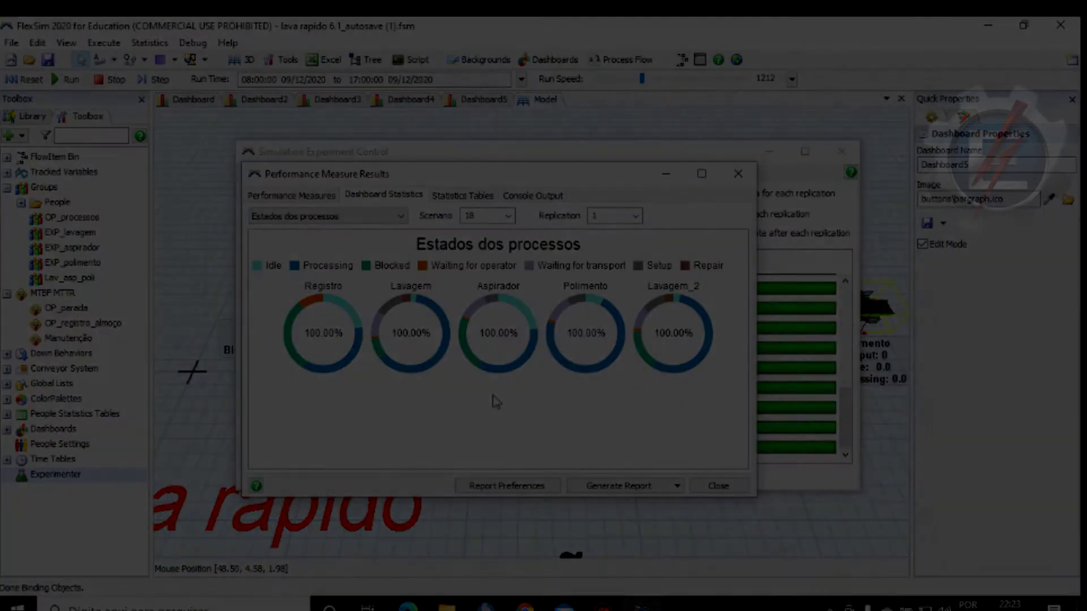
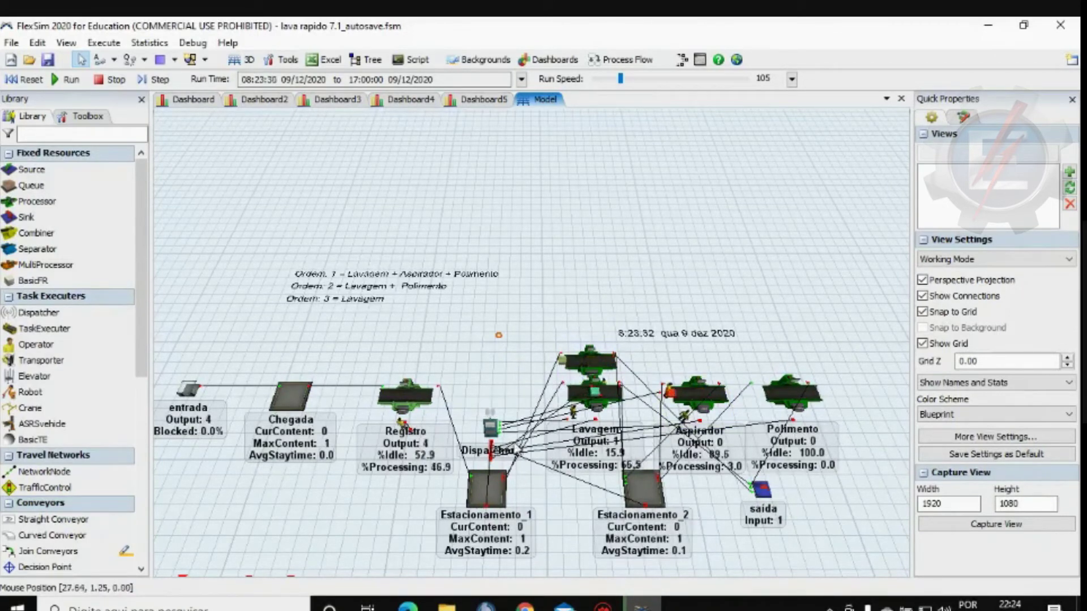
Raise the run speed to 1575, pause the simulation at 12:30 during lunch, and inspect operator OP_4's statistics
drag(621, 79, 648, 80)
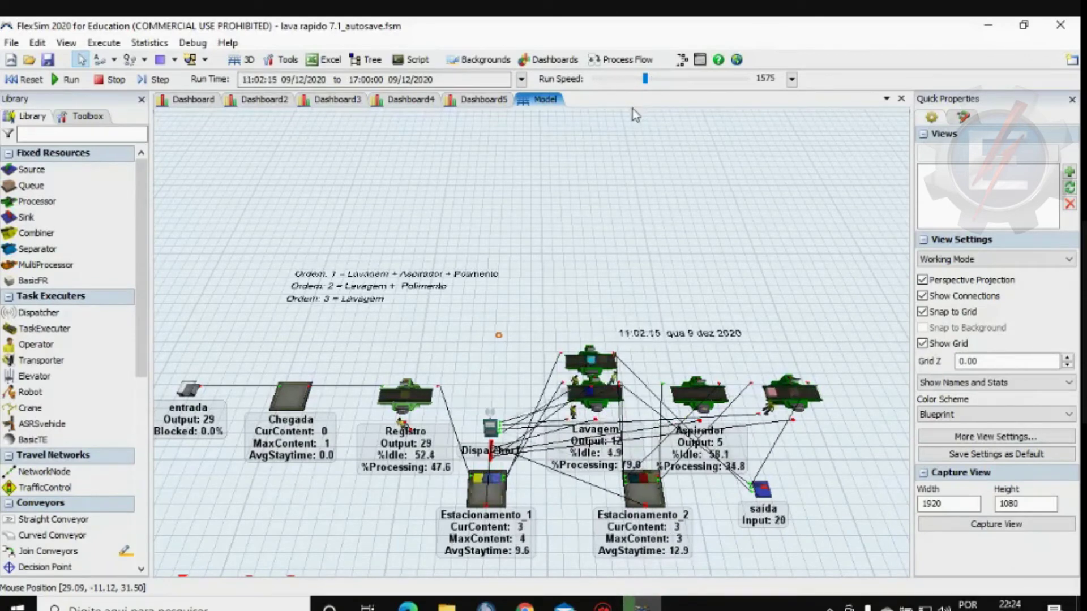
click(113, 80)
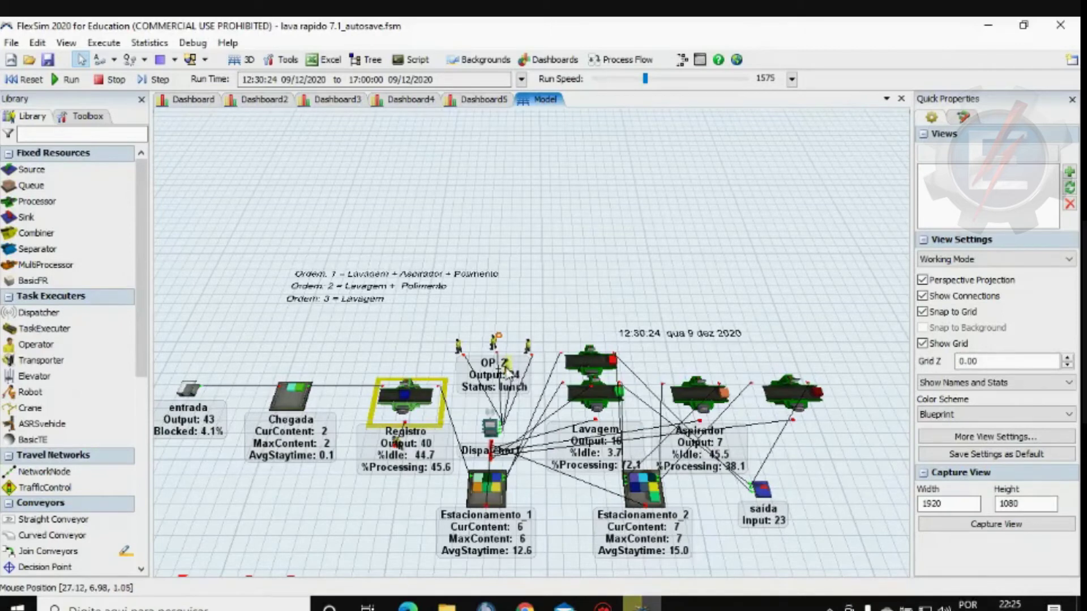
drag(508, 367, 510, 367)
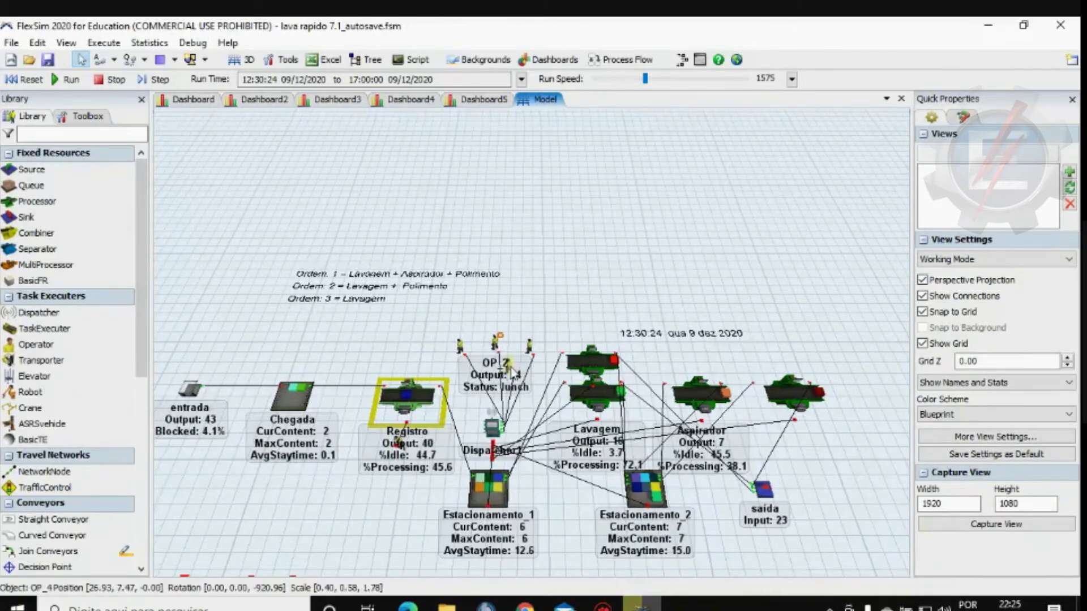
click(511, 372)
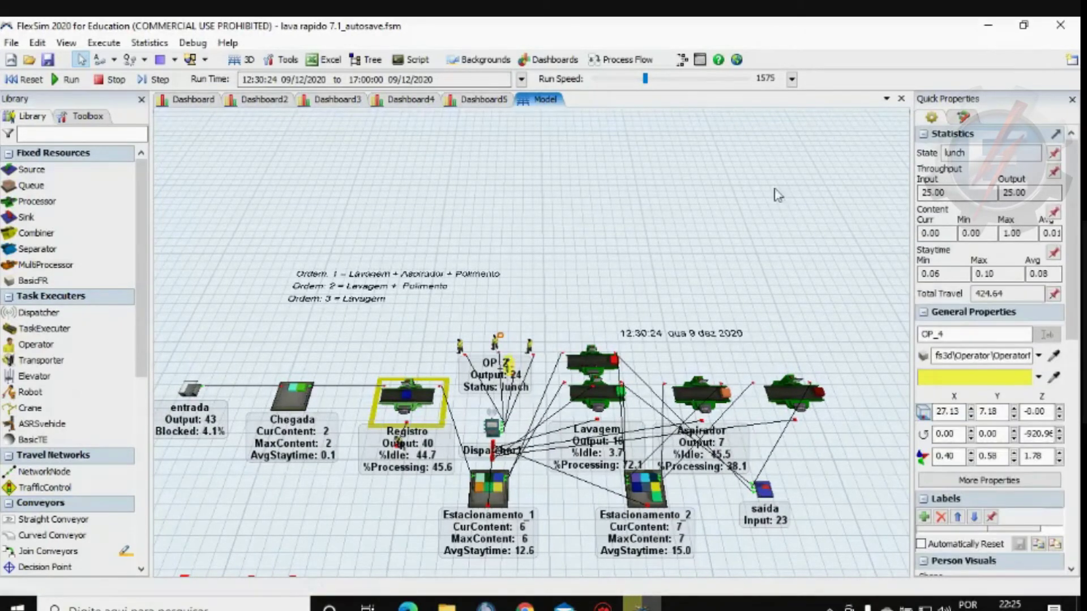
Continue the simulation to 14:44 at run speed 342, pausing to inspect the states of Lavagem, Lavagem2, Aspirador and Polimento
click(67, 80)
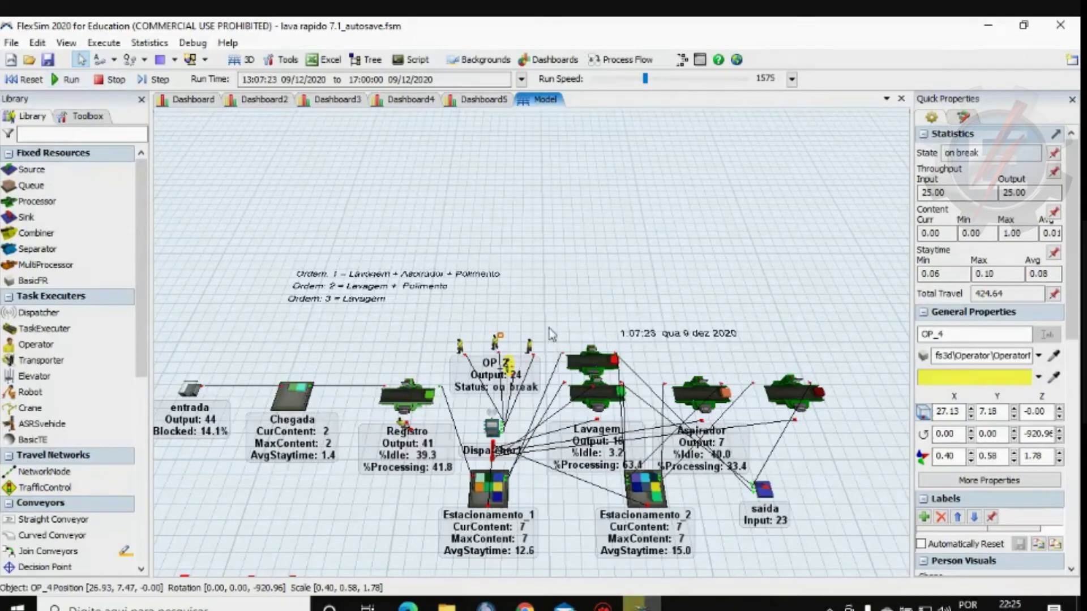
click(599, 406)
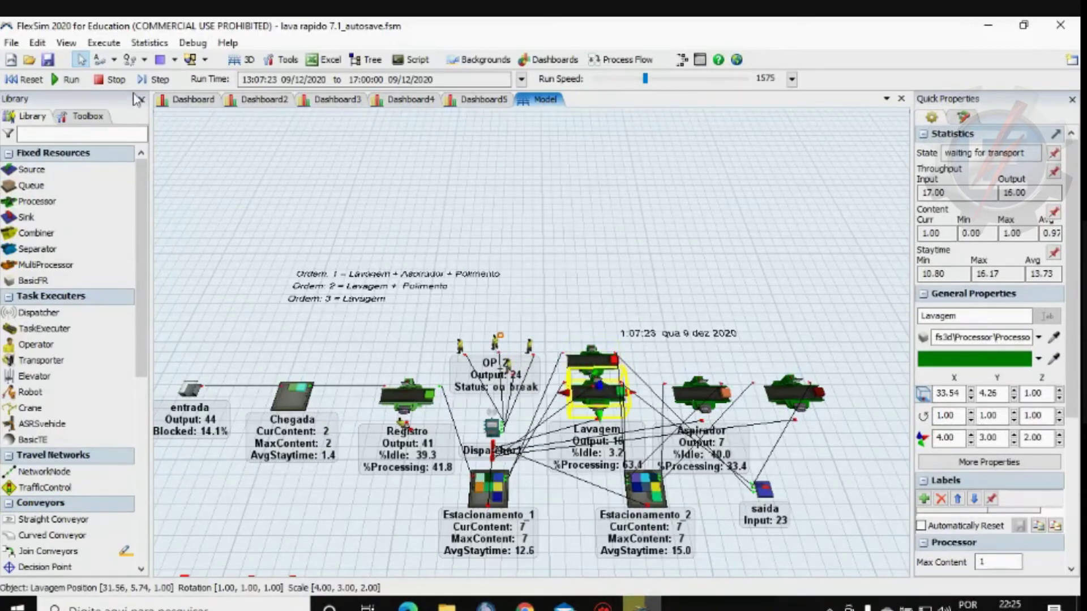
click(70, 80)
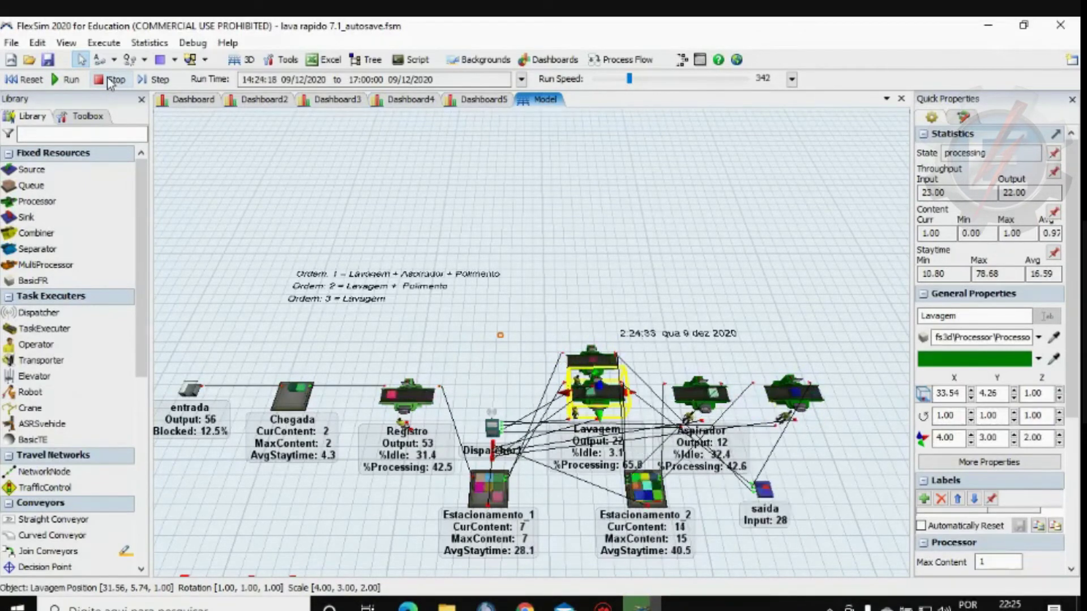
click(596, 369)
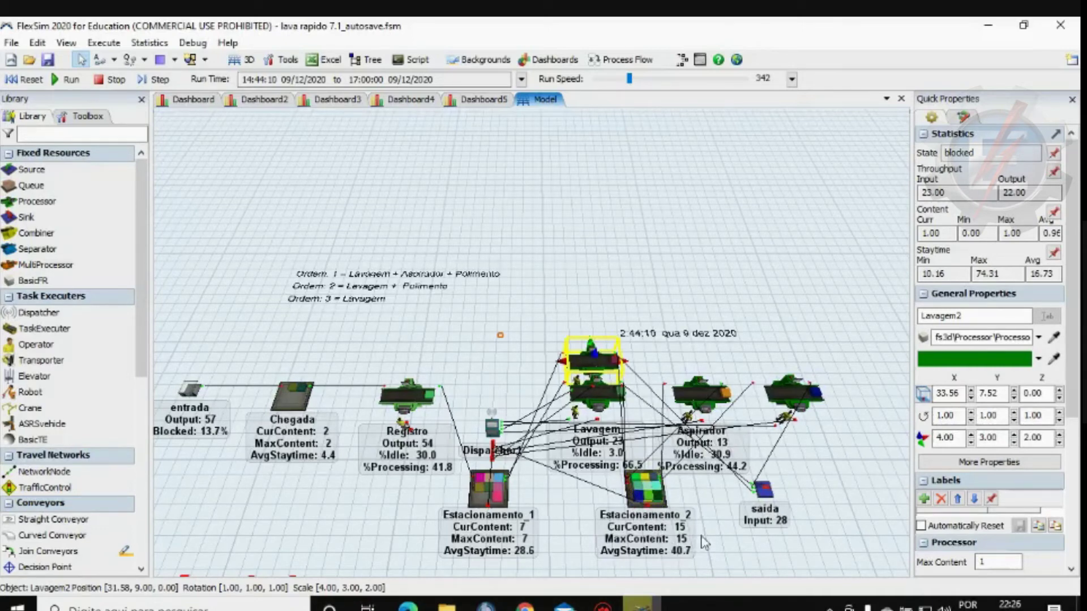
click(708, 413)
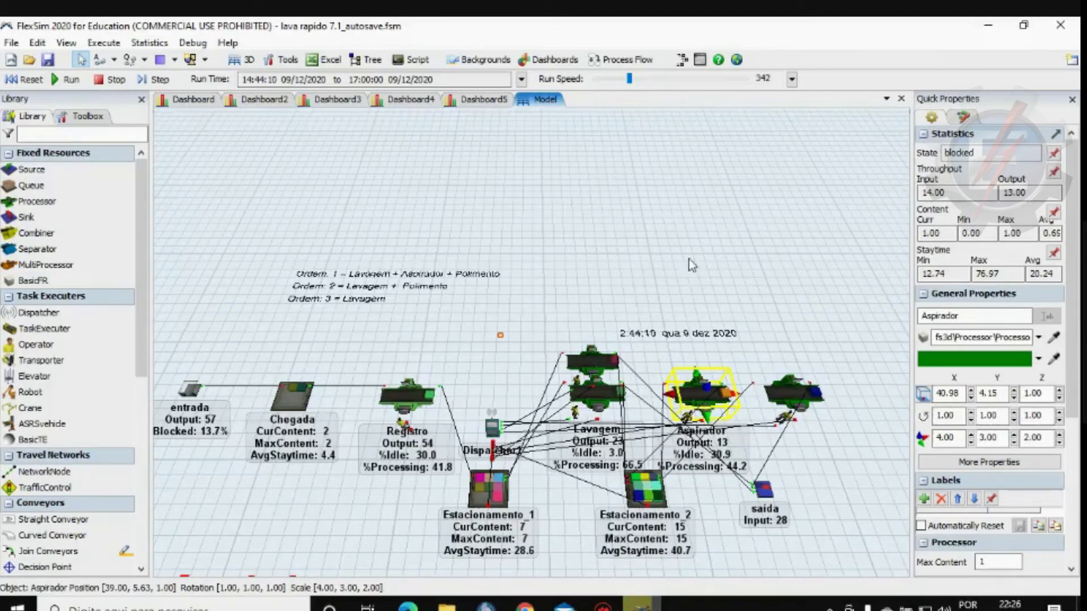
click(792, 387)
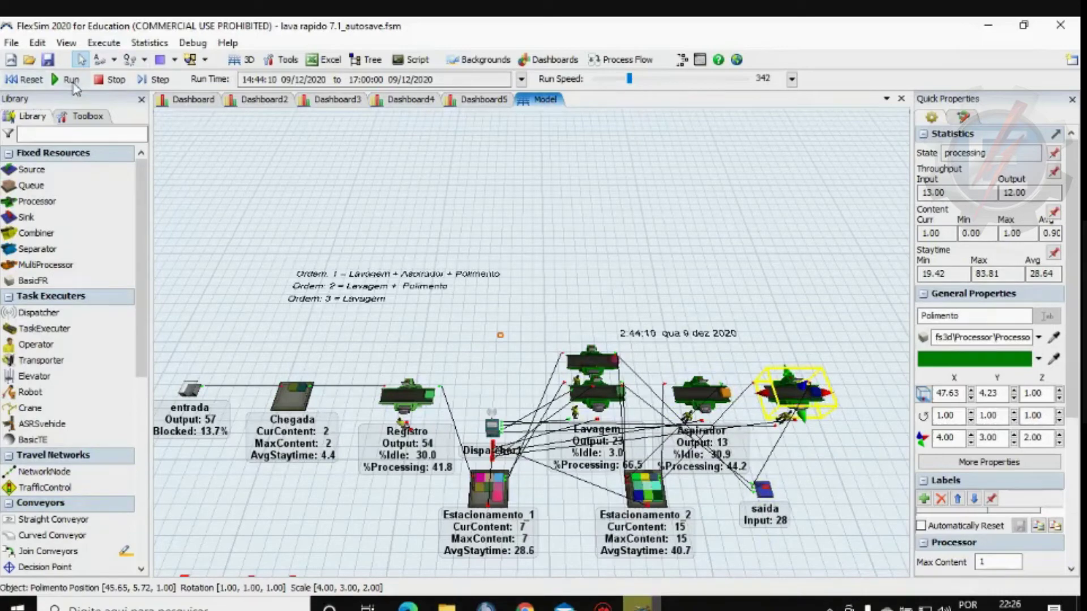
Advance the simulation to about 14:50 at run speed 23.42 and inspect the states of operators OP_3 and OP_4
click(591, 78)
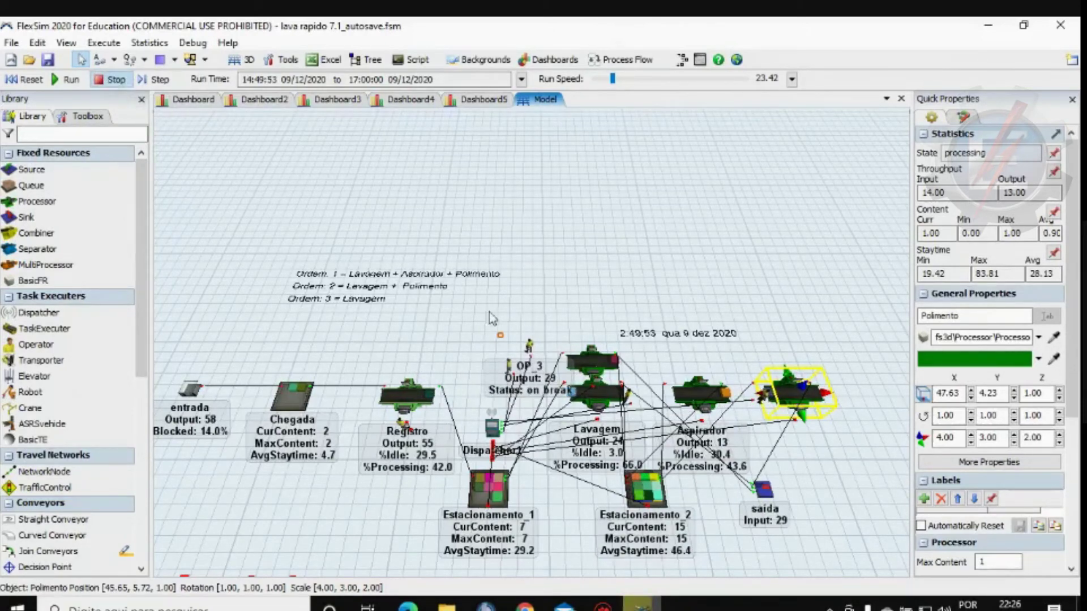
click(510, 374)
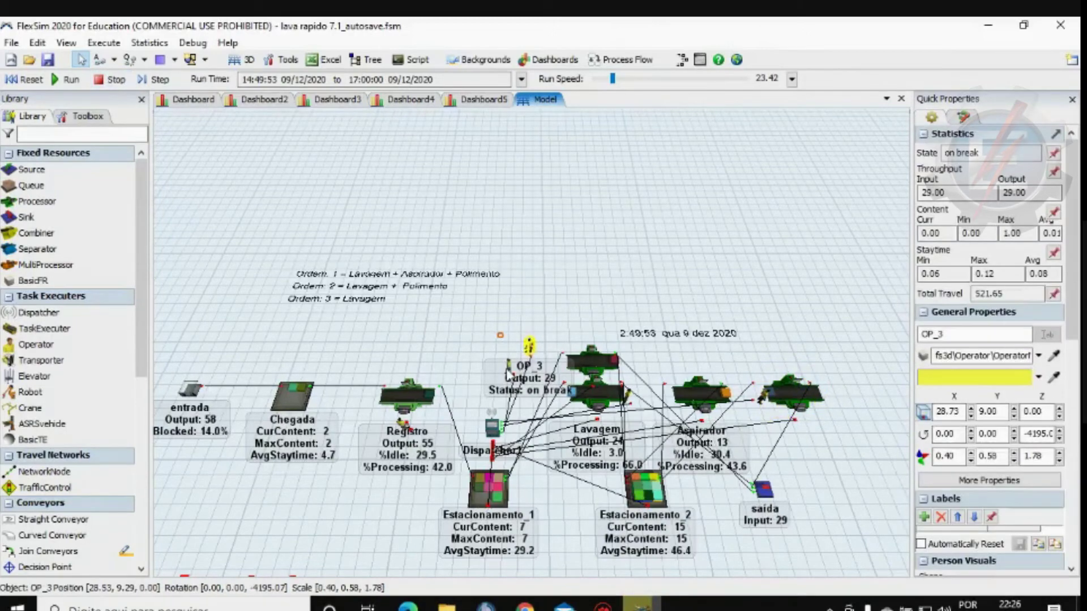
click(508, 368)
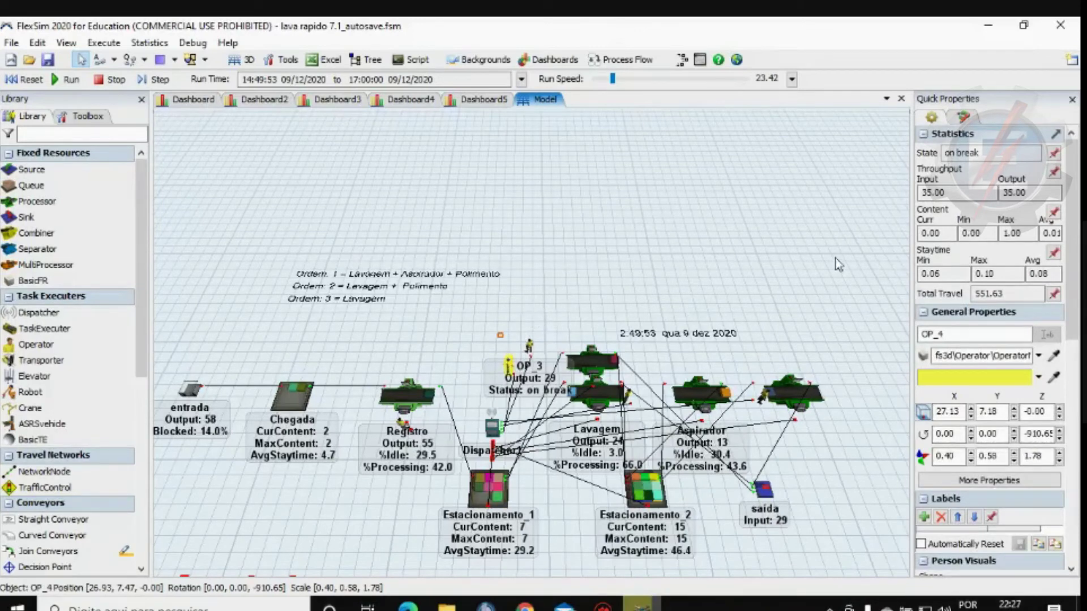
Resume the simulation at run speed 209, pause it at 15:22, and inspect the states of Lavagem2 and Lavagem
click(68, 81)
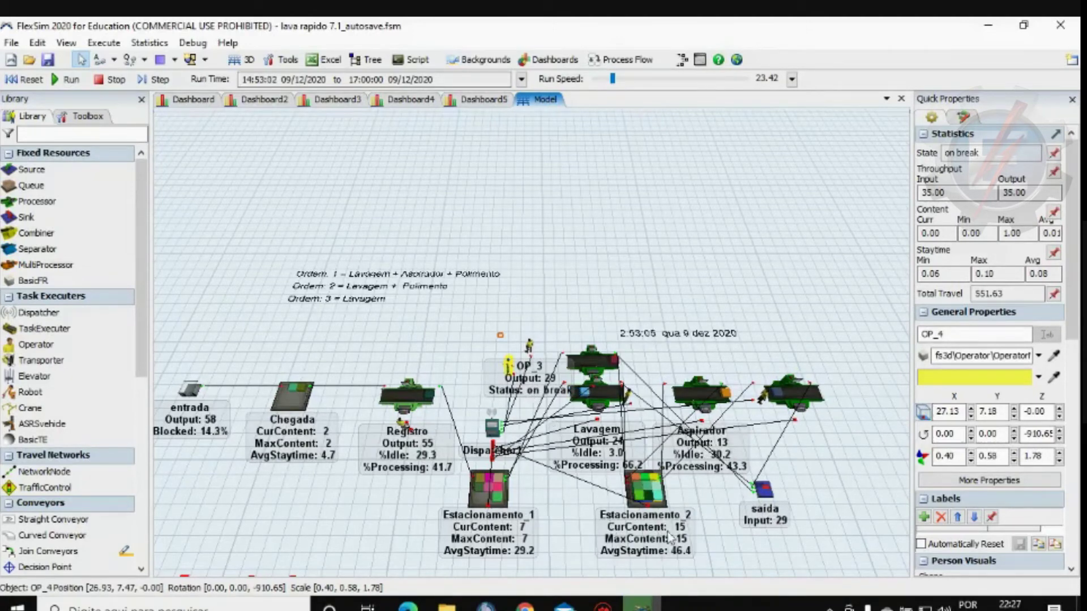
drag(611, 79, 625, 79)
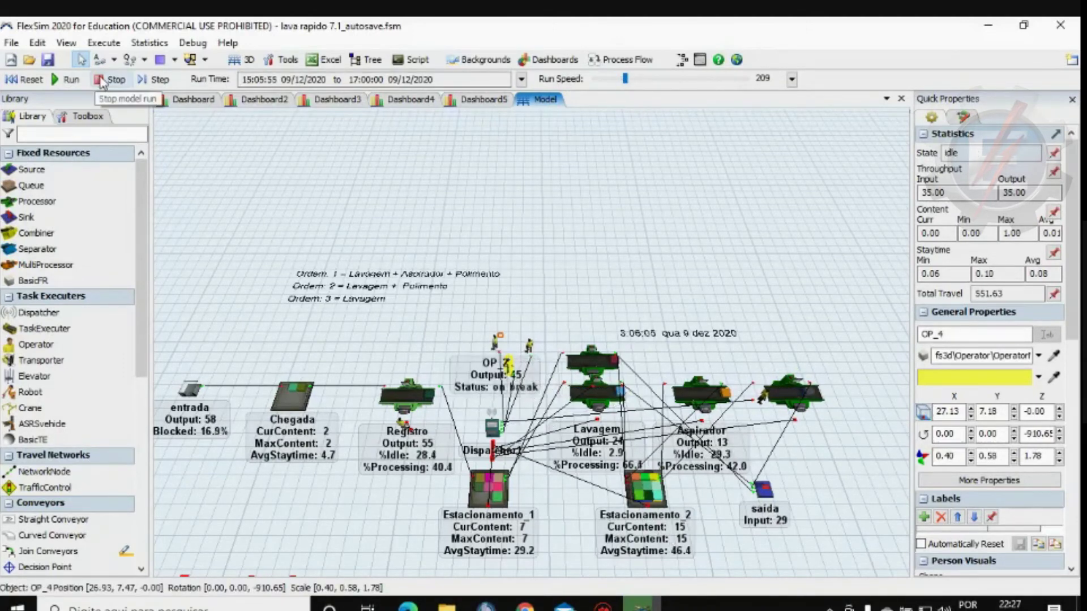
click(118, 81)
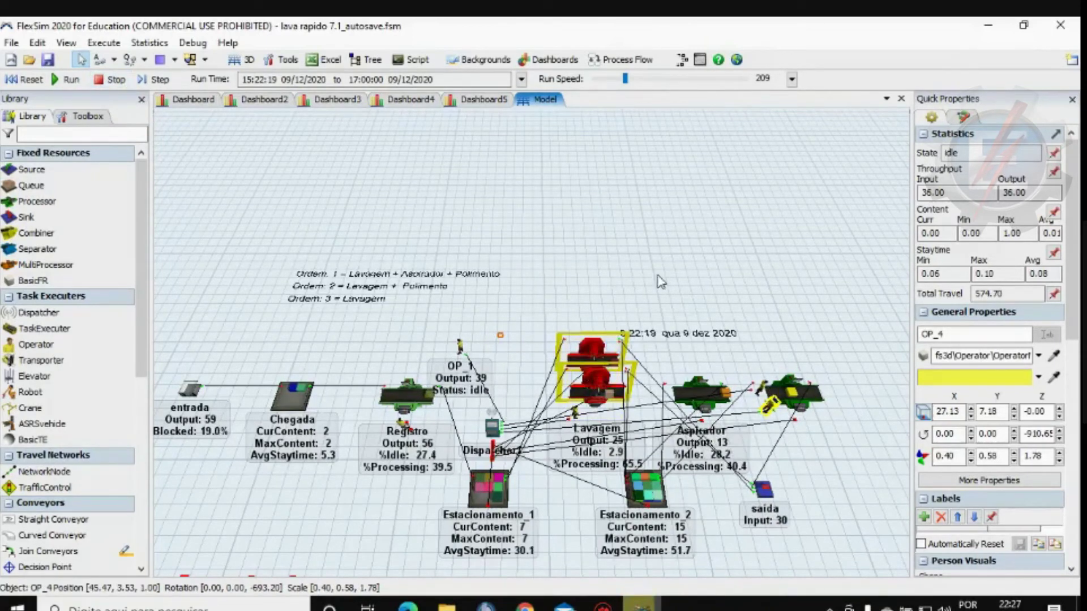
click(607, 393)
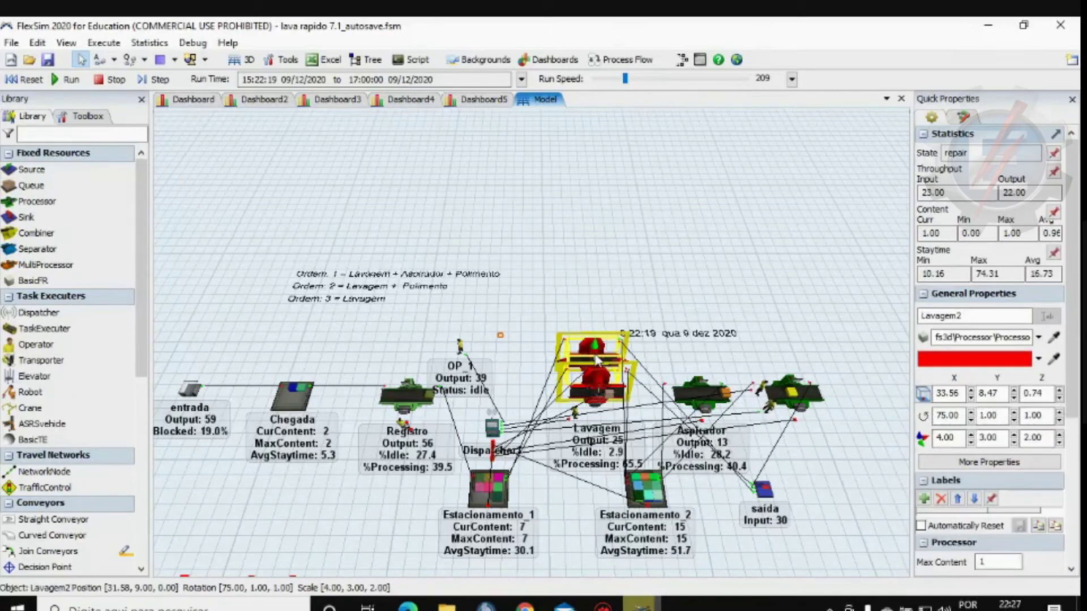
click(607, 394)
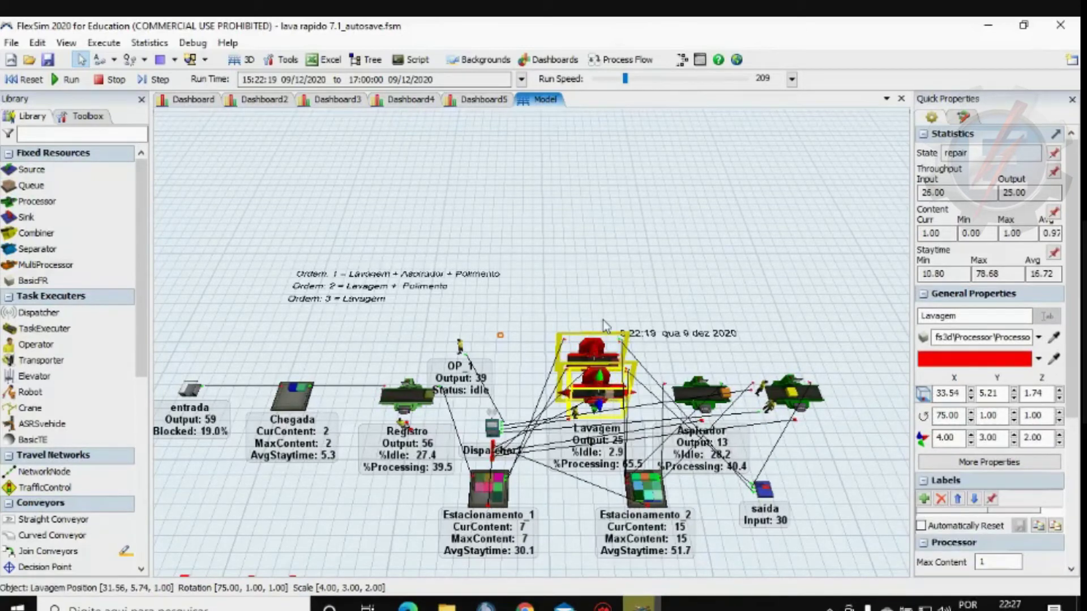
Run the simulation at speed 789 to its 17:00 end and dock the Model view beside the dashboards
click(637, 78)
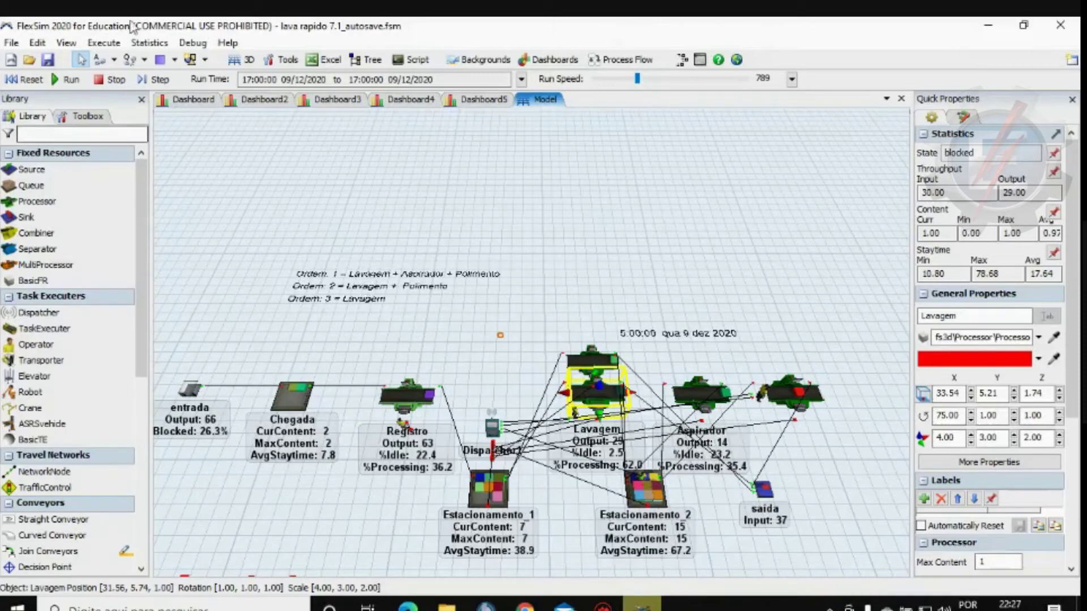
drag(538, 105, 544, 330)
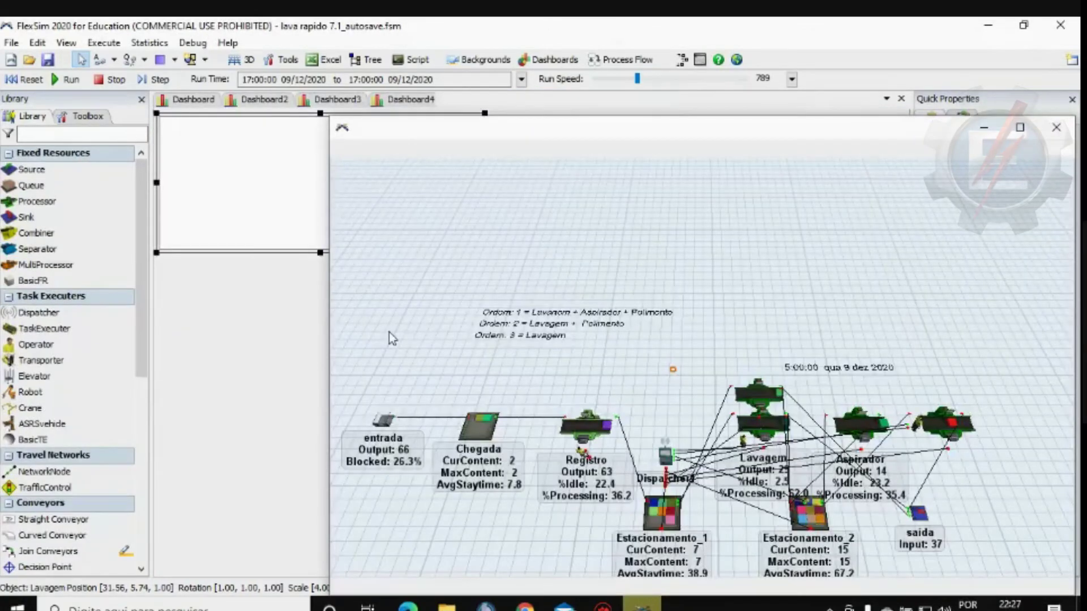
drag(389, 331, 505, 338)
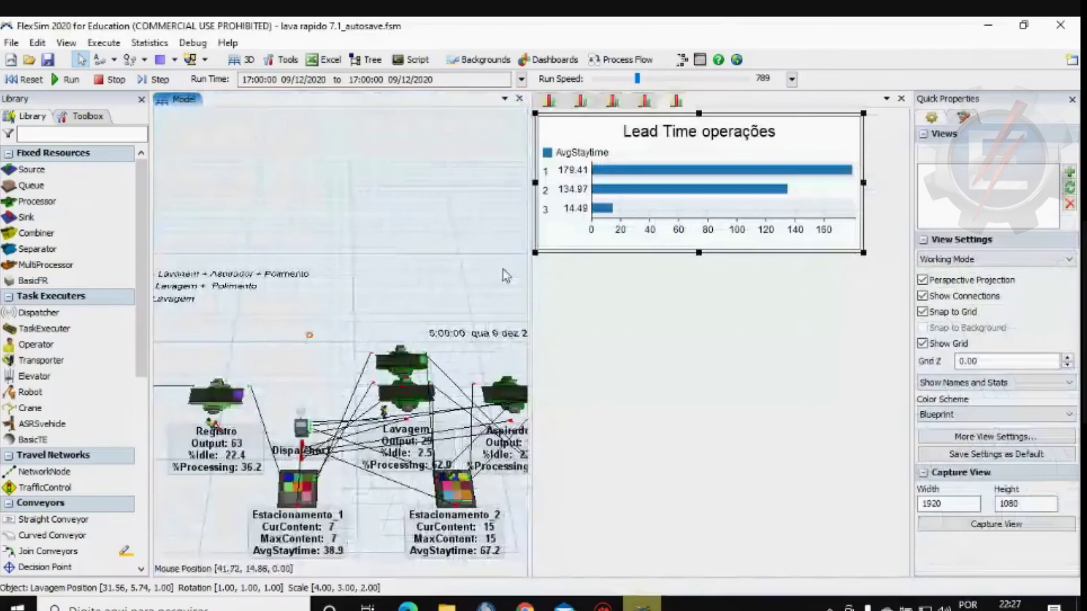
Review the Saídas throughput chart and examine the Utilize, Idle and Lunch shares in the Operadores Dispatcher chart
click(550, 102)
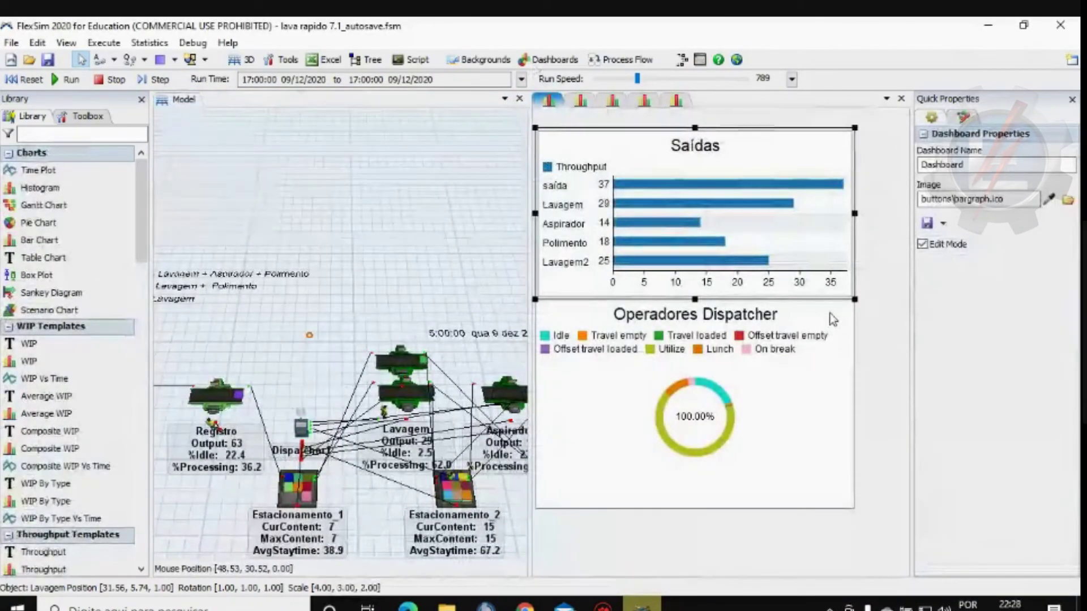
drag(401, 260, 319, 250)
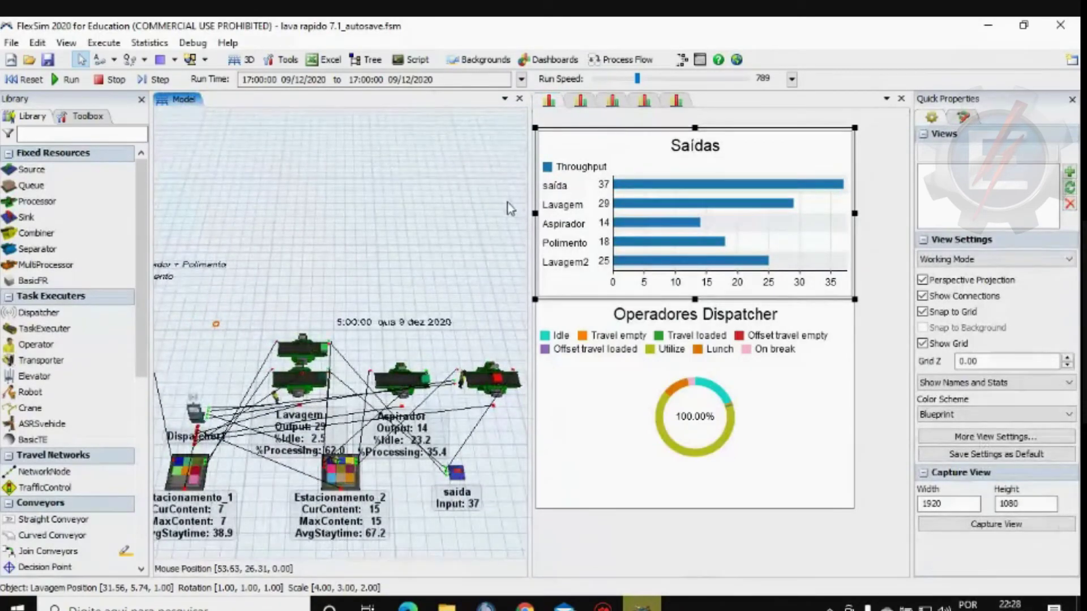
mouse_move(616, 189)
click(634, 418)
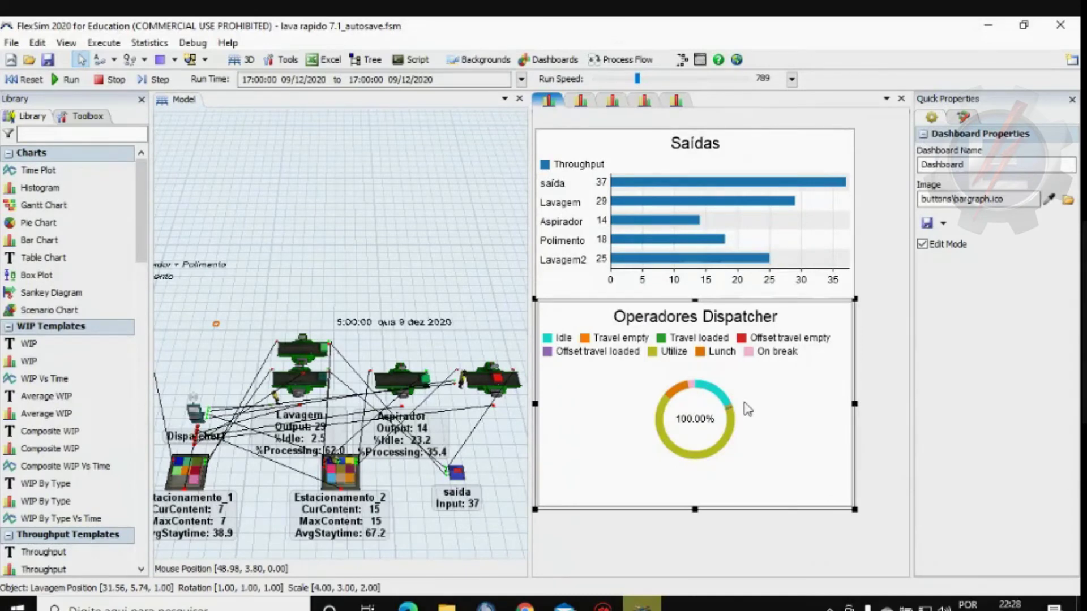
mouse_move(734, 430)
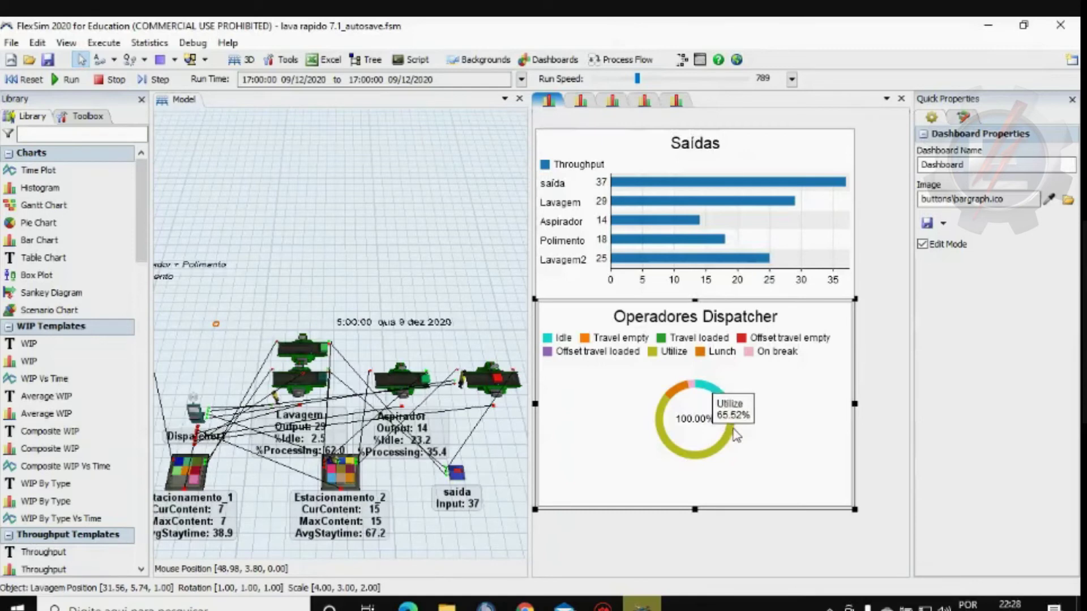
mouse_move(718, 396)
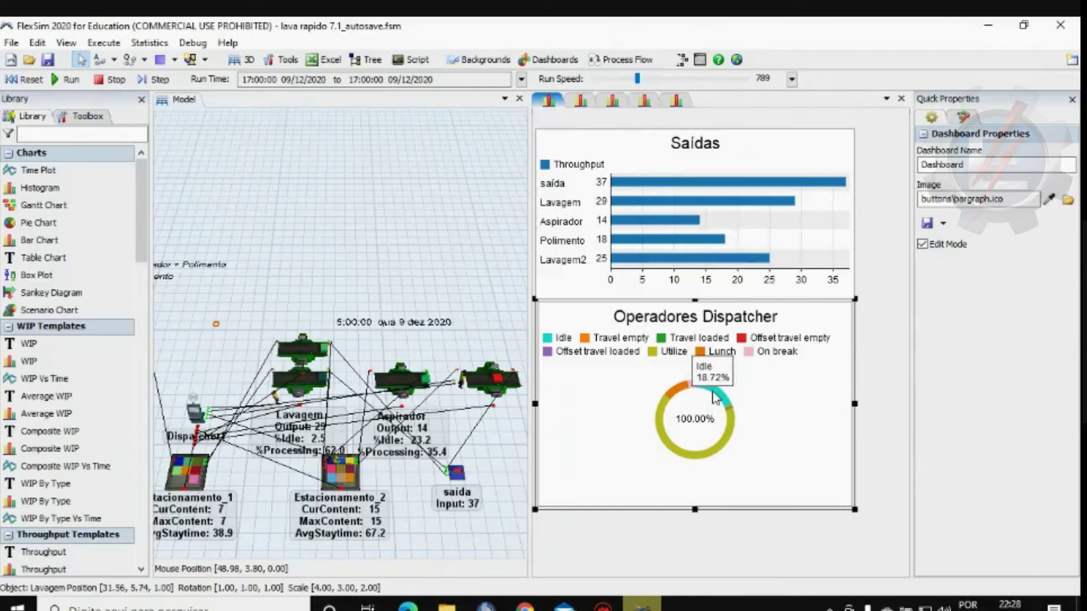
mouse_move(686, 394)
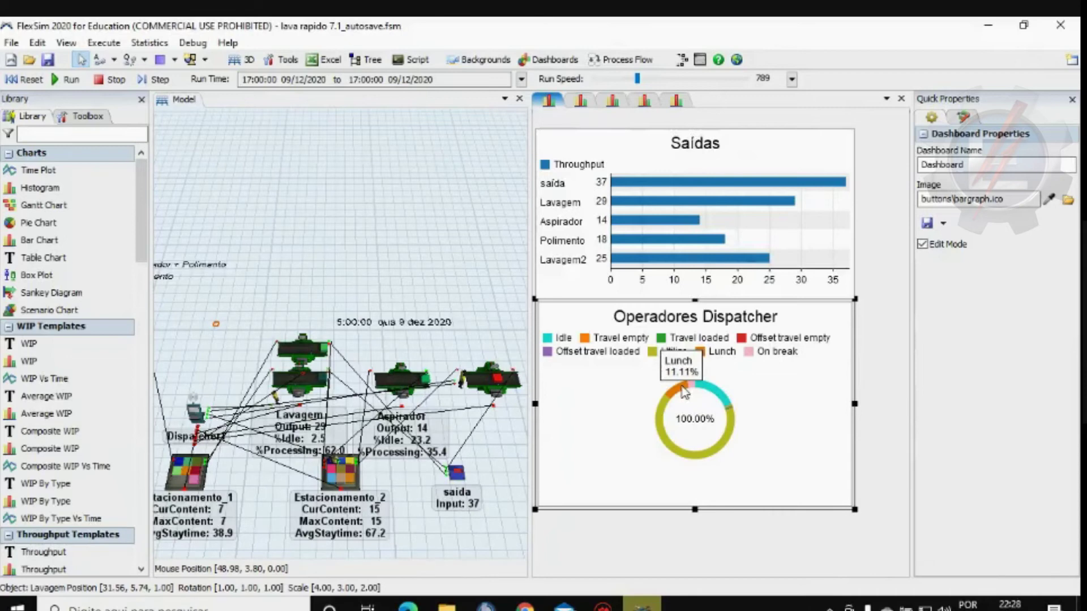
Show the Estados dos operadores dashboard and examine operator OP_3's state shares
click(581, 102)
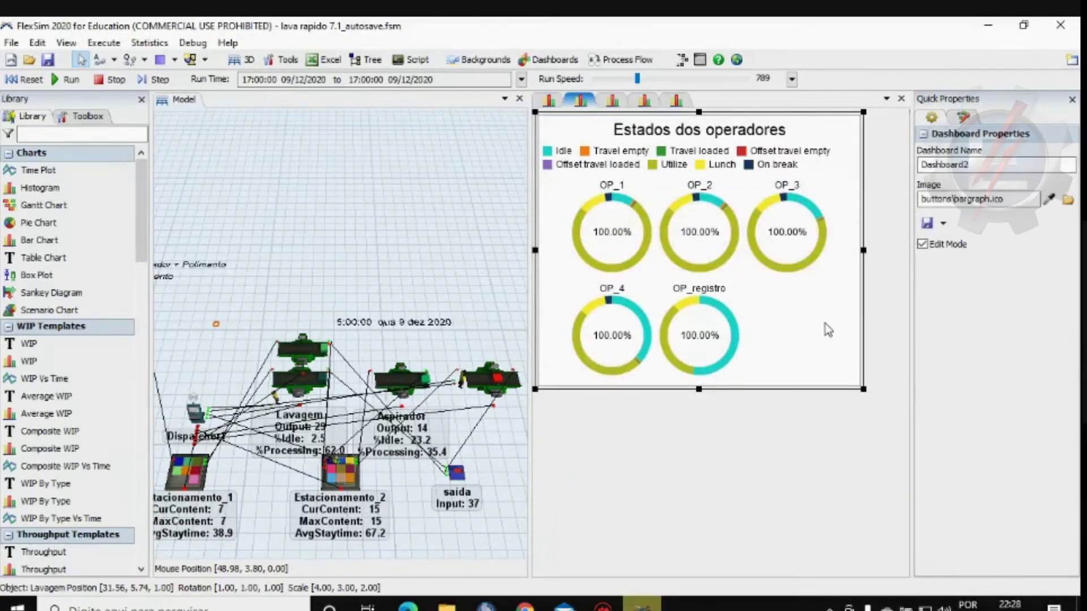
mouse_move(819, 256)
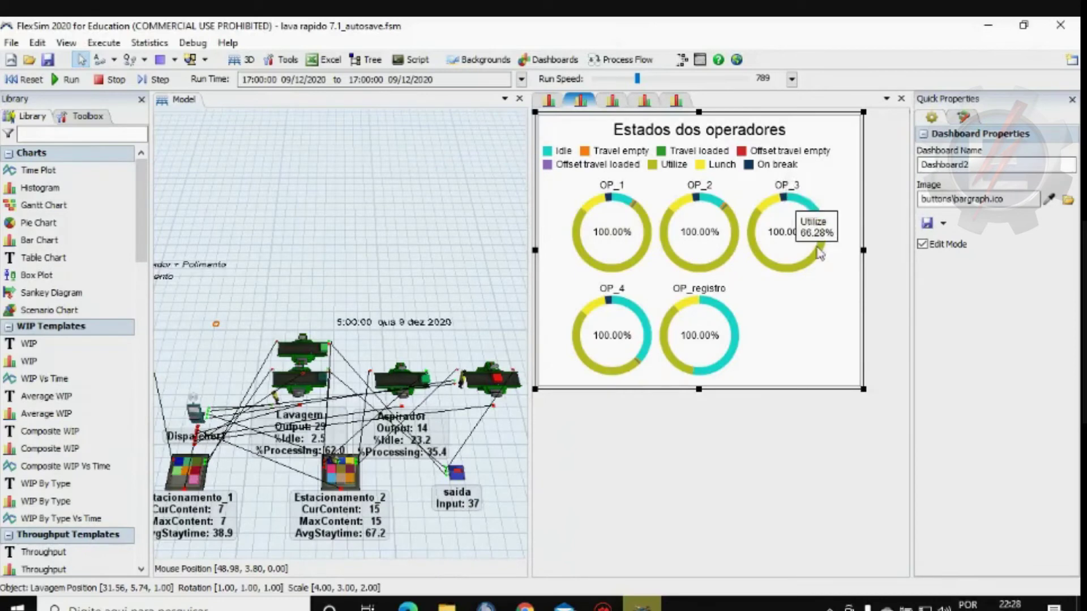
mouse_move(814, 217)
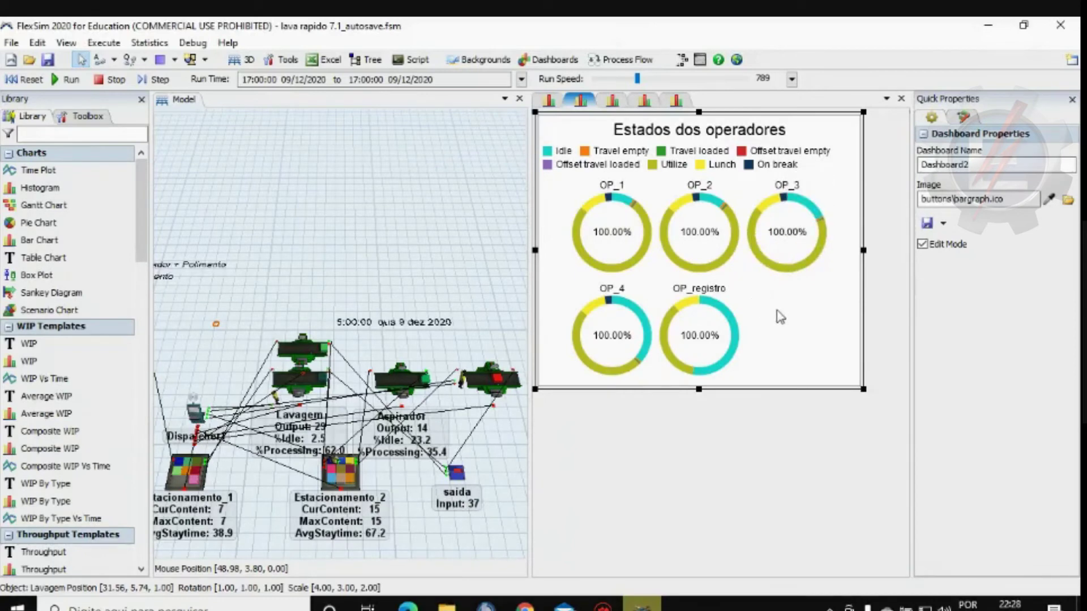
Review the Estados dos processos dashboard and the WIP dashboard, selecting the Composite WIP Vs Time chart
mouse_move(648, 323)
click(613, 102)
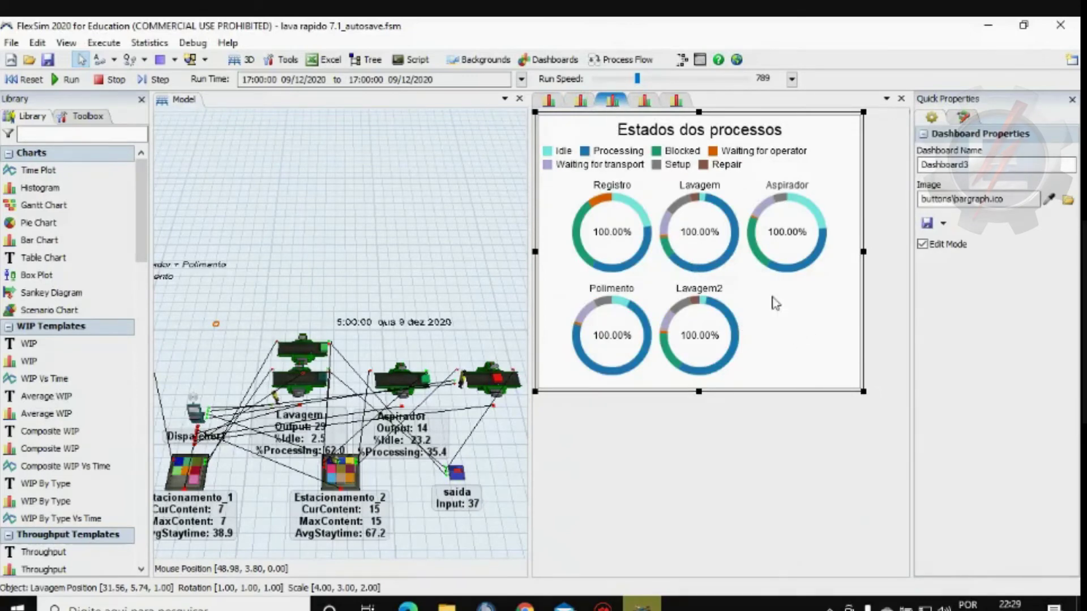
click(646, 102)
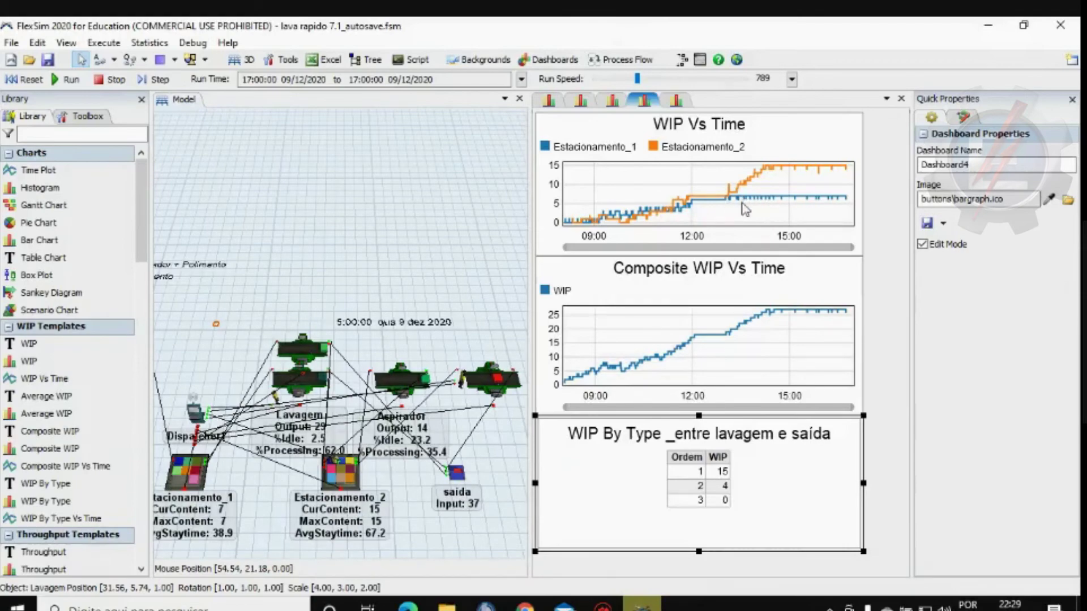
click(793, 298)
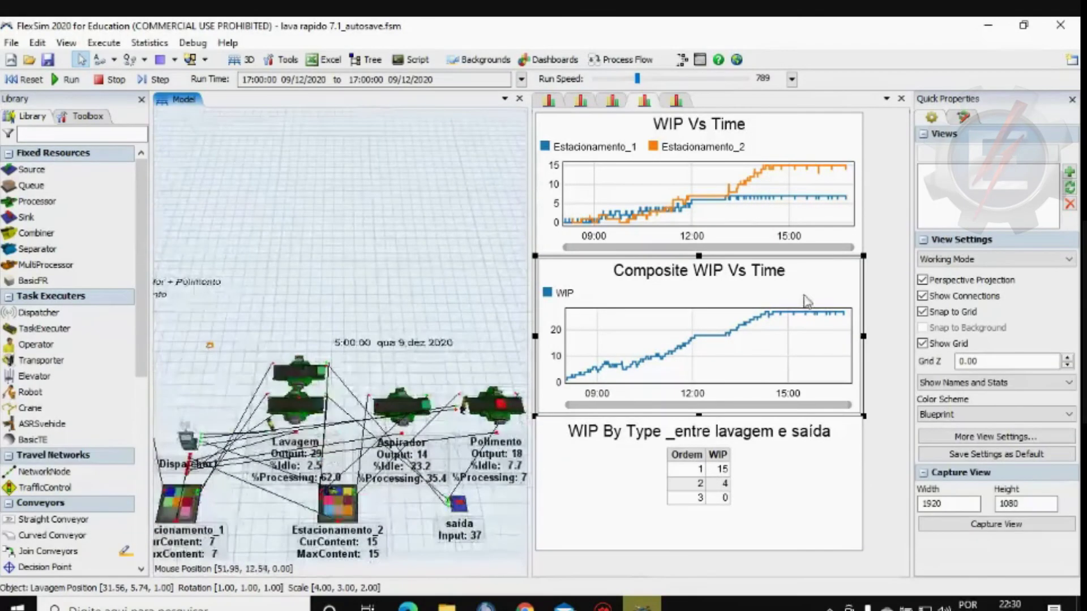
Examine the Estacionamento_1 and Estacionamento_2 contents in the model against the WIP By Type table for lavagem to saída
drag(414, 298, 457, 244)
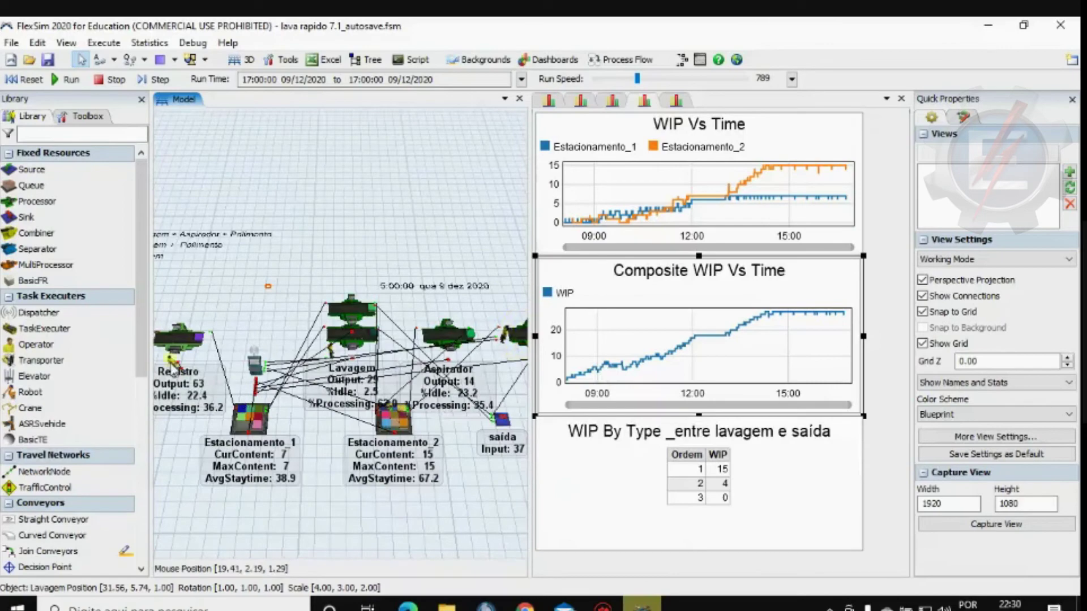
drag(493, 385, 457, 388)
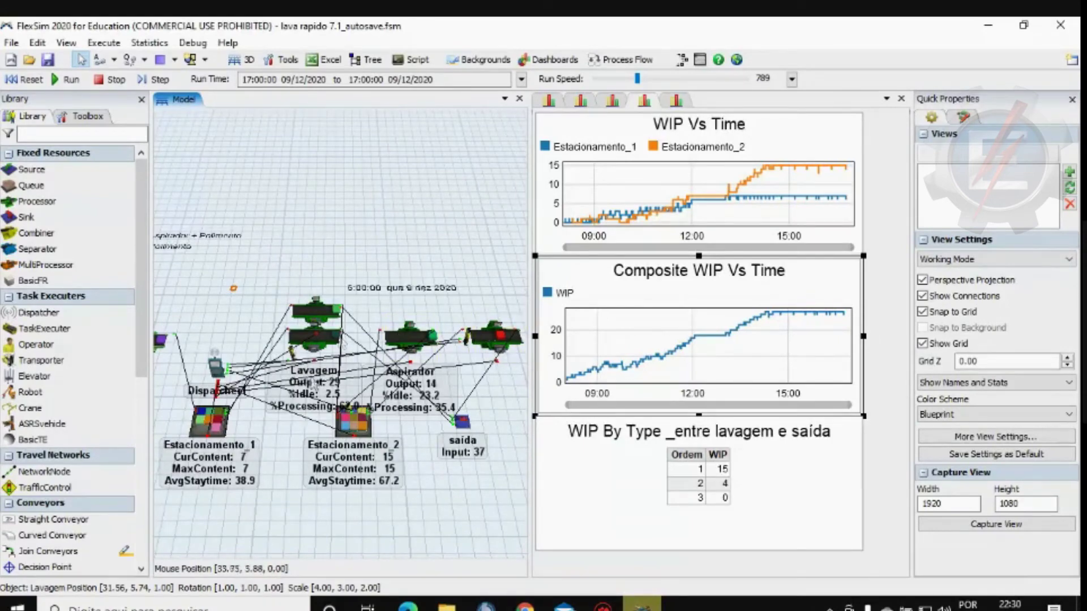
drag(295, 473, 370, 482)
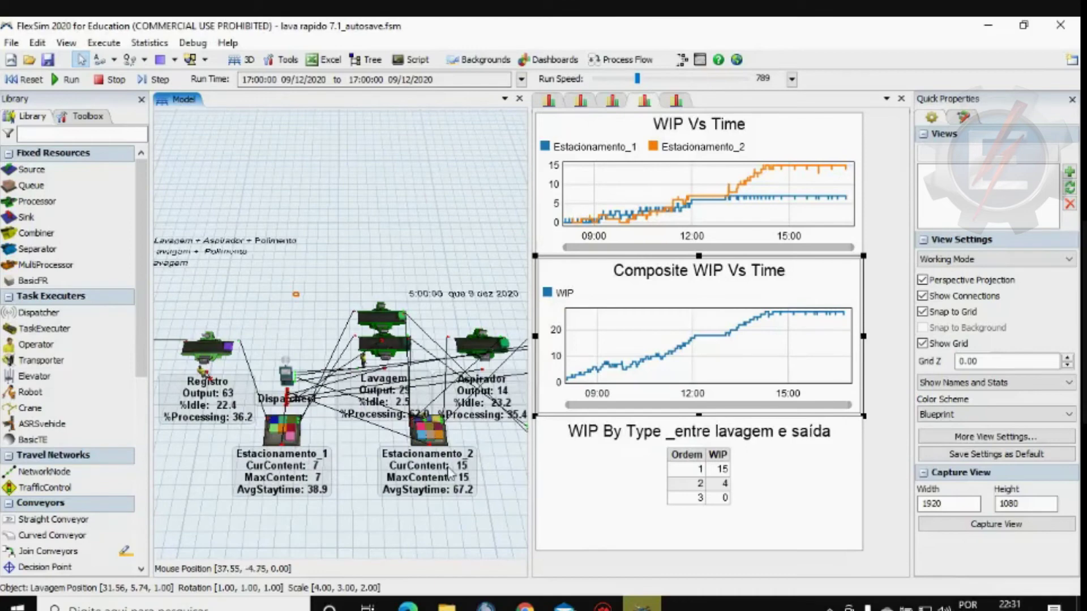
drag(491, 454, 439, 457)
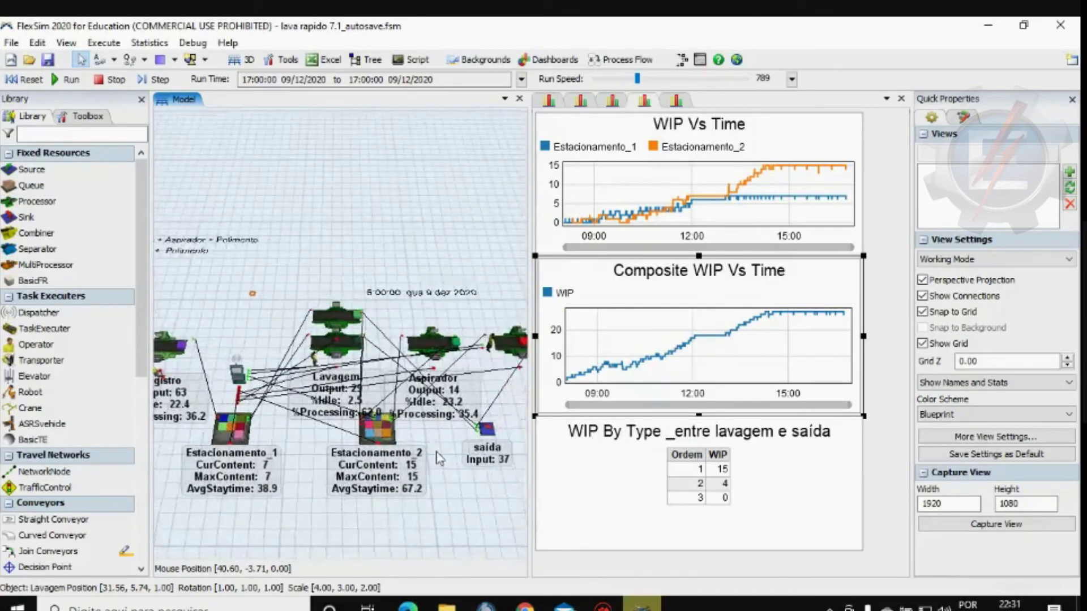
click(619, 497)
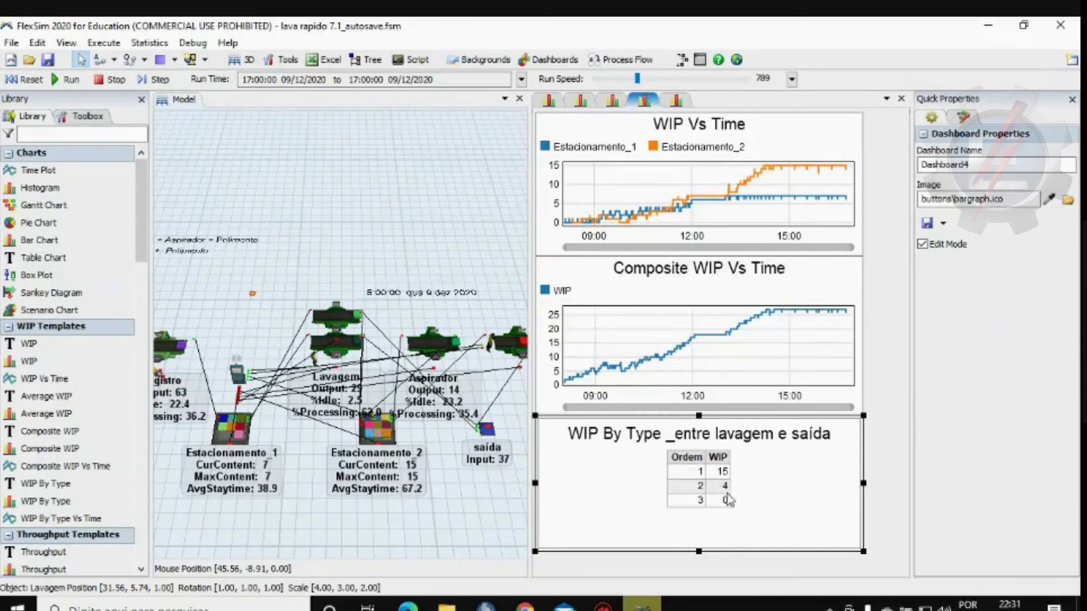
drag(471, 491, 422, 520)
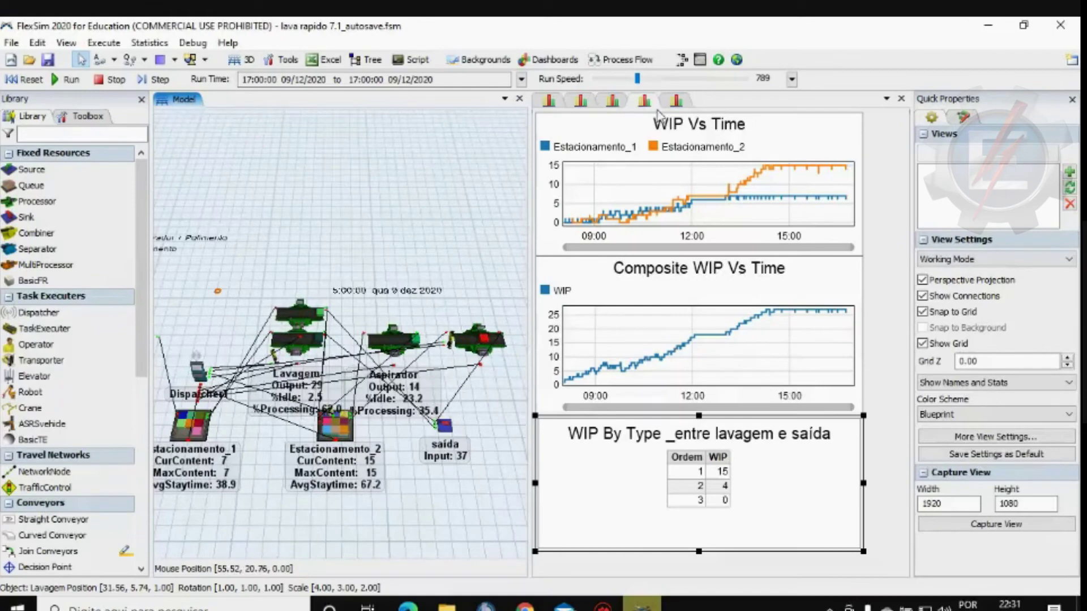
Show the Lead Time operações dashboard and review its average stay times alongside the model's stations
click(677, 101)
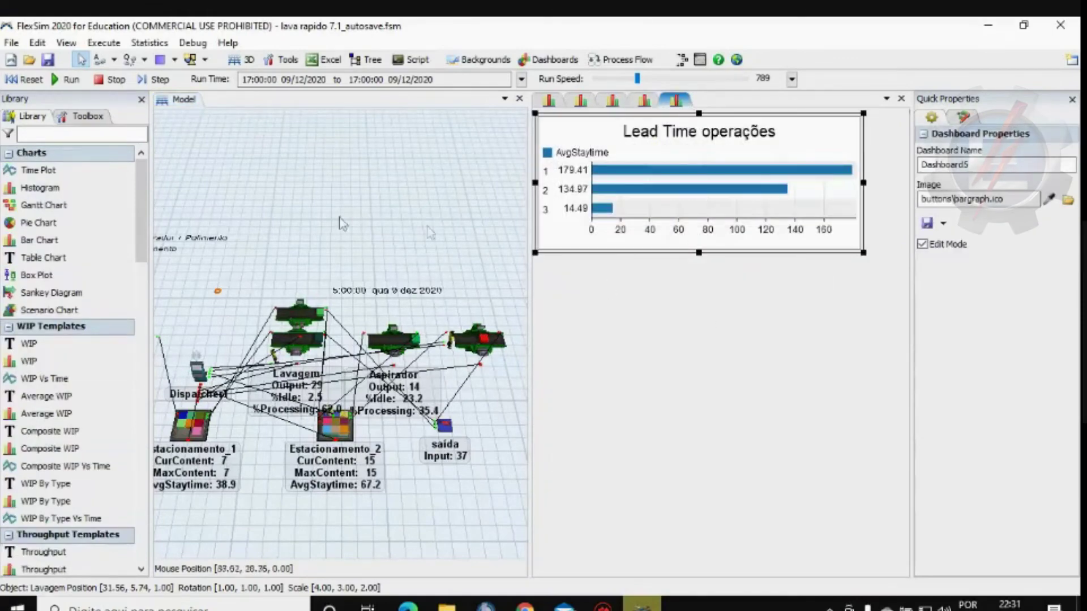
drag(327, 225, 311, 239)
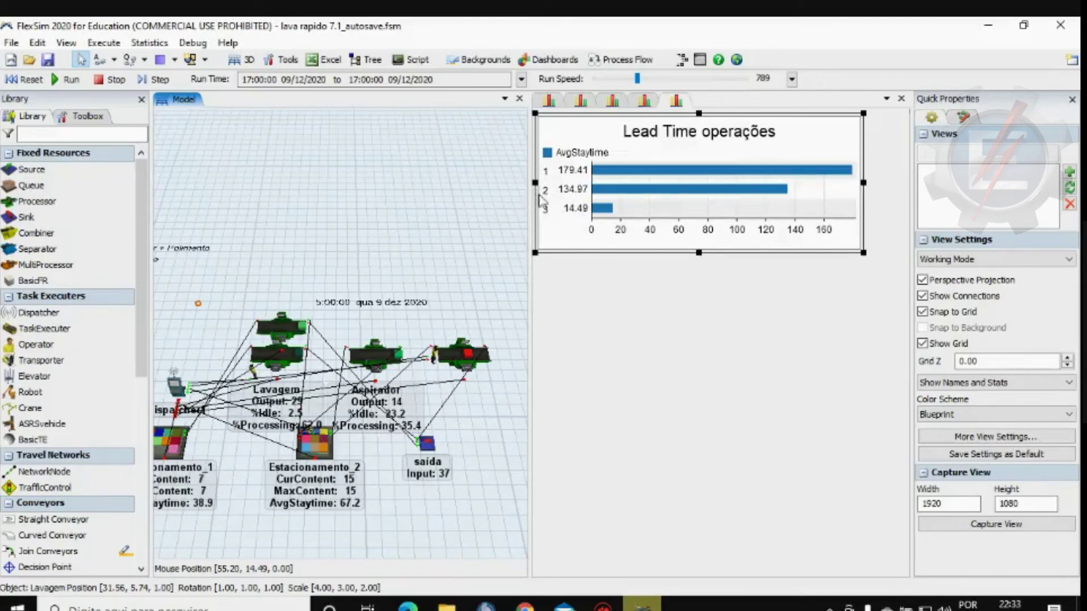
mouse_move(331, 265)
mouse_down()
mouse_move(394, 258)
mouse_move(340, 269)
mouse_up()
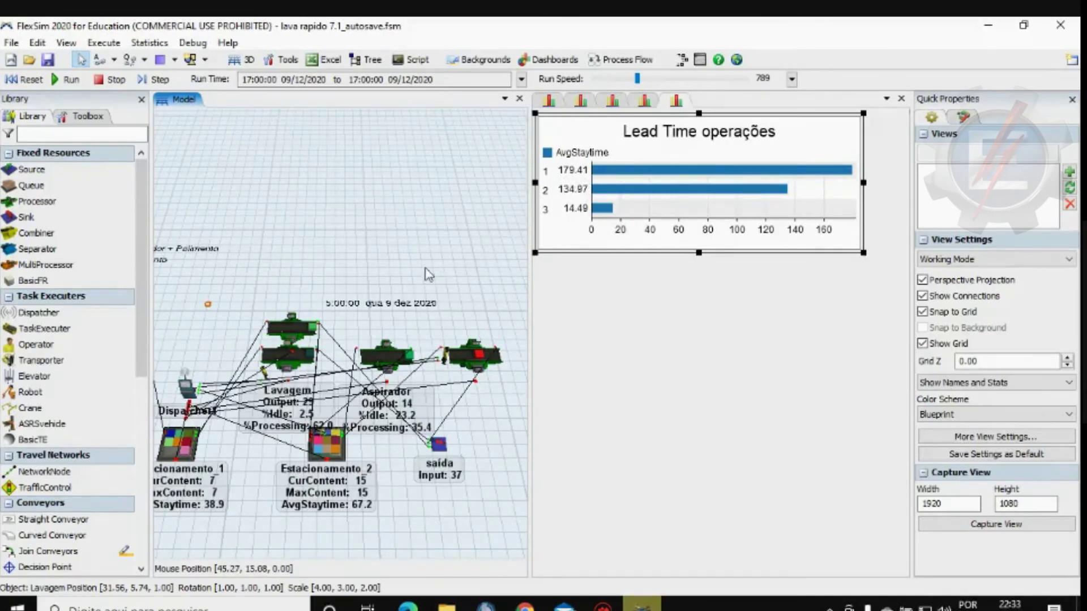
drag(177, 100, 529, 338)
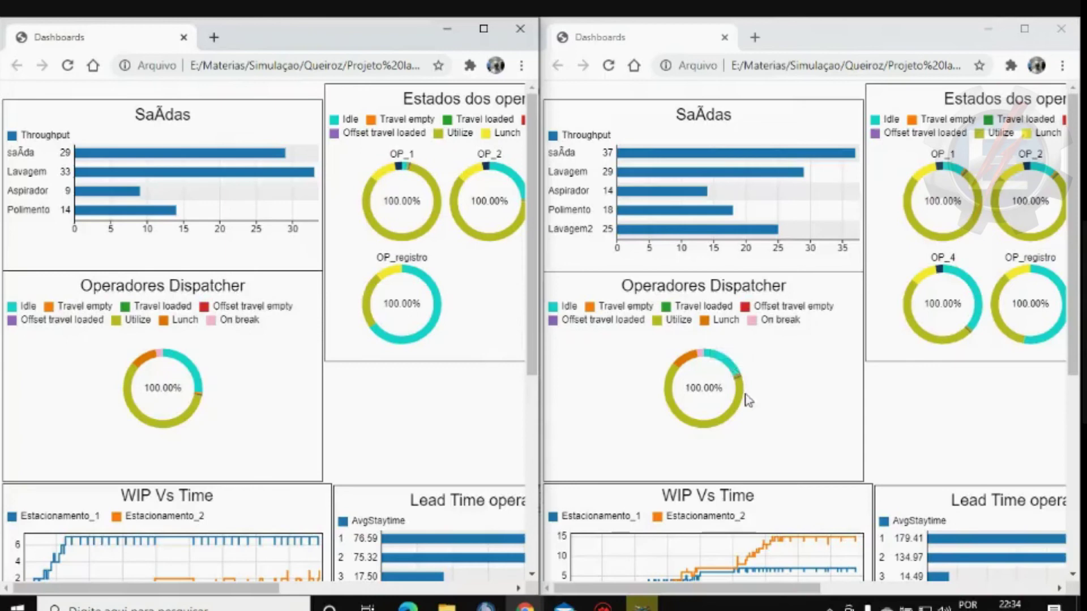
Switch to the two exported dashboards in the browser and compare the Idle shares in their Operadores Dispatcher charts
mouse_move(739, 404)
mouse_move(199, 388)
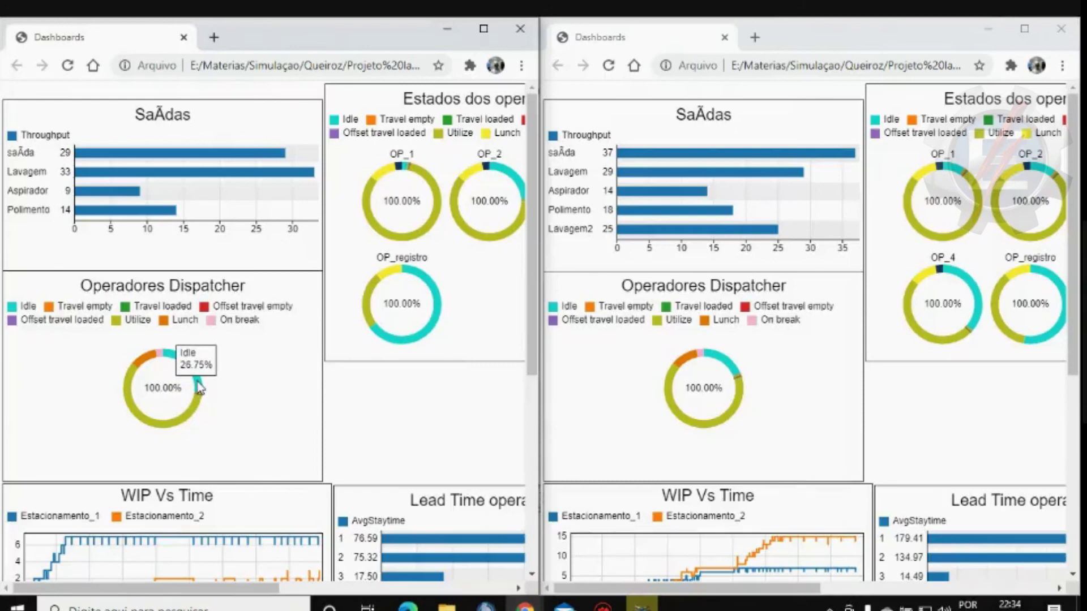
mouse_move(728, 367)
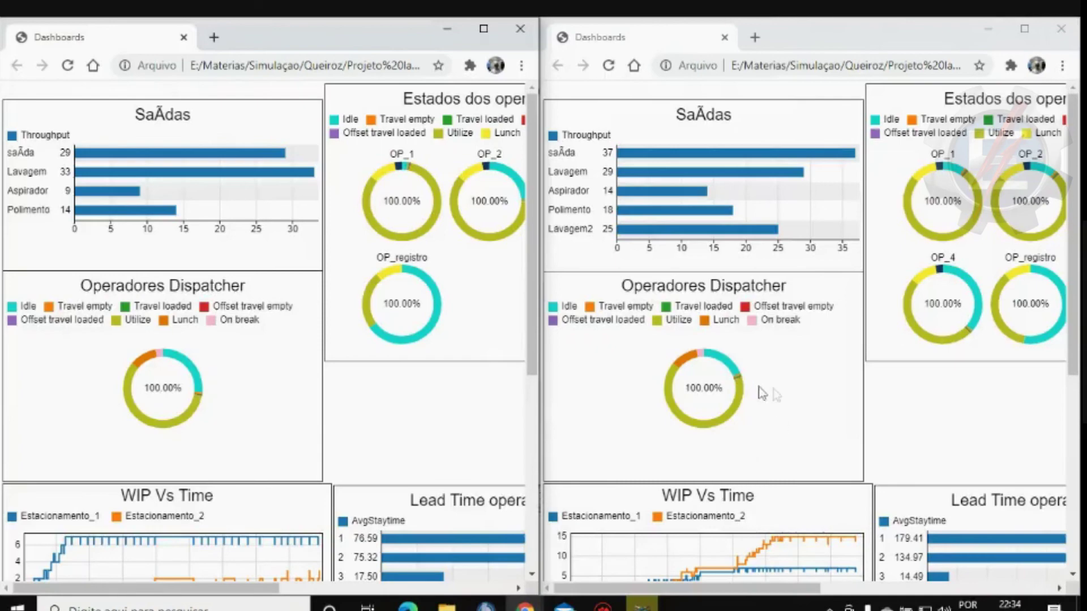
Compare the WIP Vs Time, Composite WIP Vs Time and WIP By Type results in both exported dashboards
scroll(679, 351, down, 3)
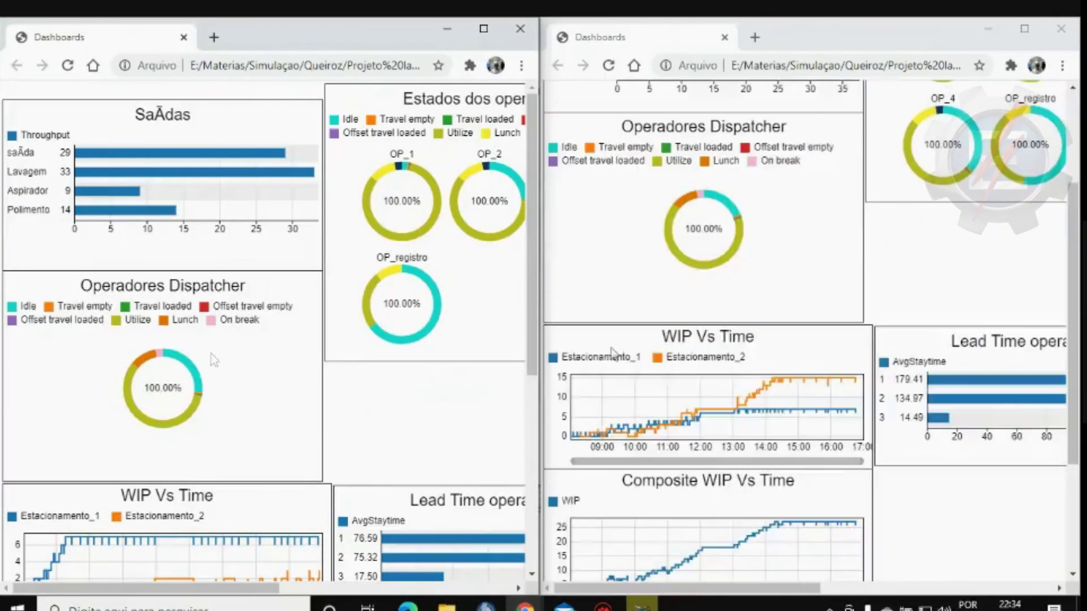
scroll(212, 361, down, 5)
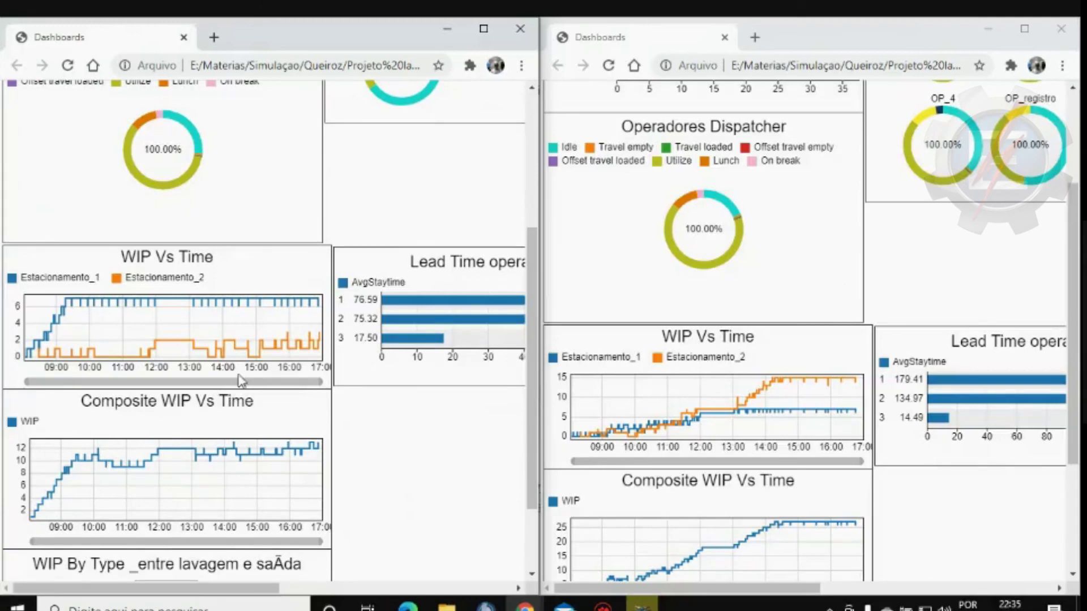
scroll(243, 369, down, 2)
scroll(1001, 351, down, 3)
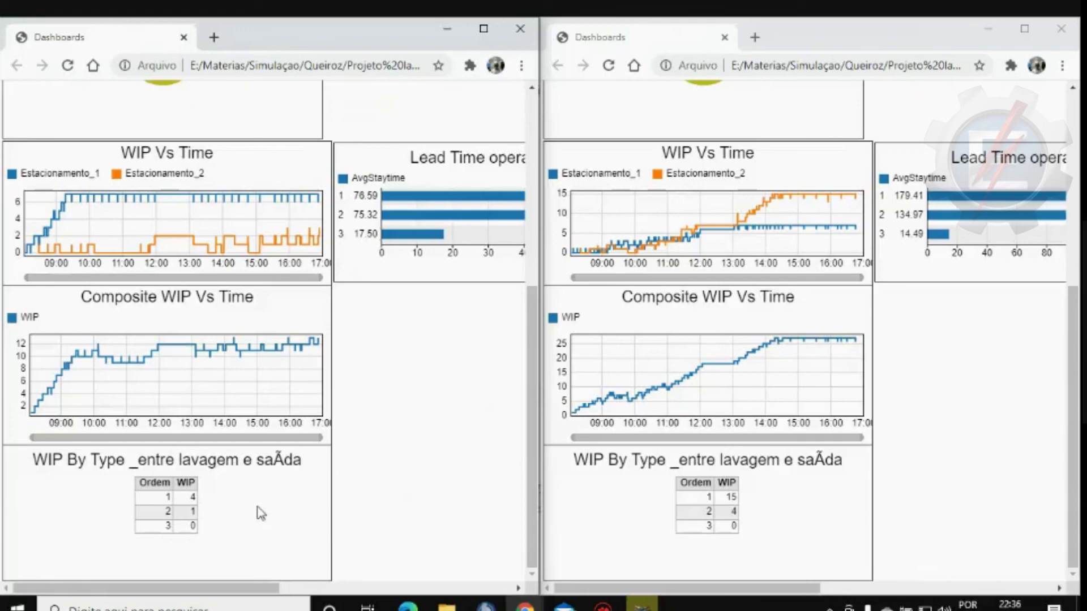
Bring Estados dos operadores into view in both exported dashboards and compare the state shares of the individual operators
scroll(884, 391, up, 6)
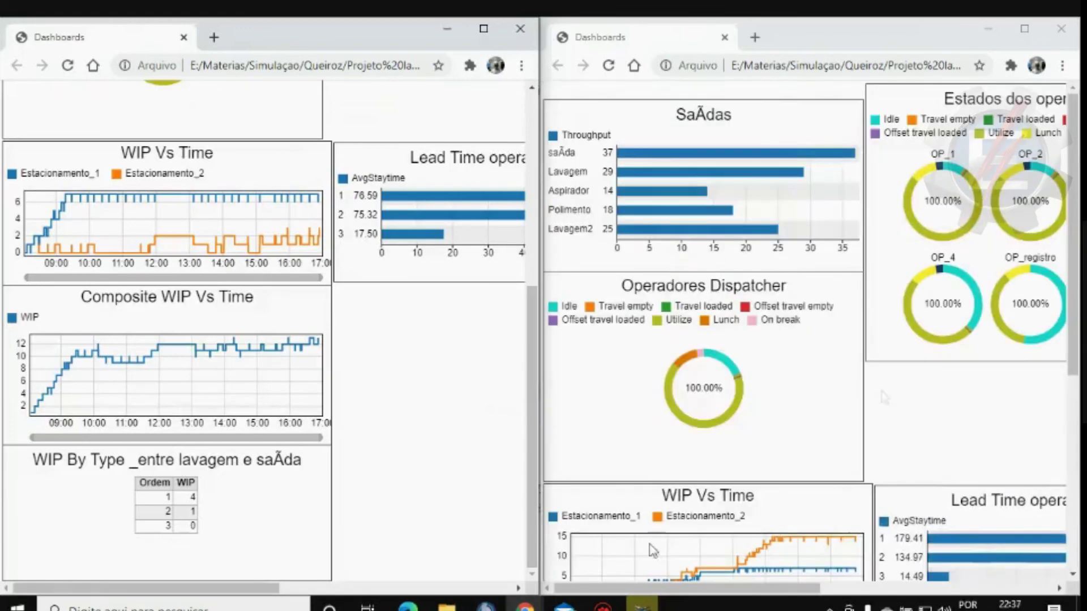
drag(643, 593, 781, 593)
scroll(419, 534, up, 6)
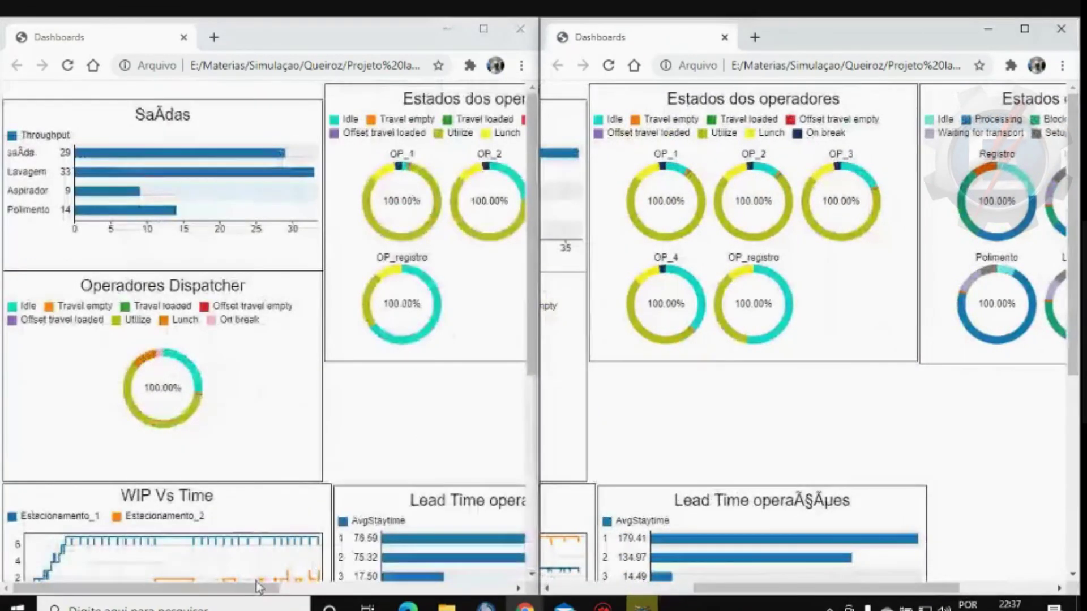
drag(222, 593, 316, 593)
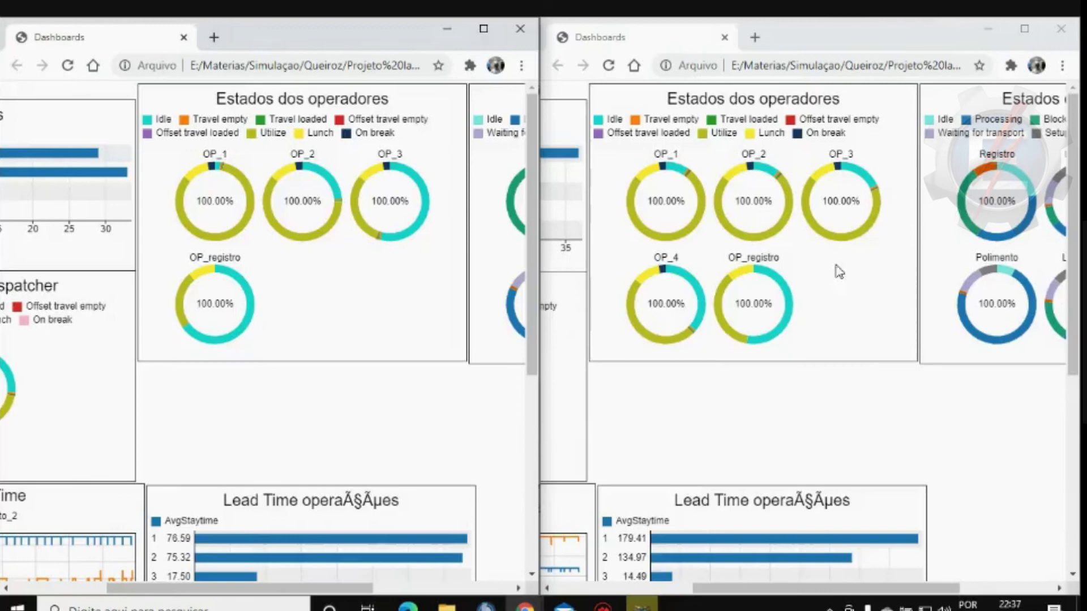
mouse_move(701, 292)
mouse_move(418, 237)
mouse_move(790, 303)
mouse_move(245, 224)
mouse_move(702, 231)
Show Estados dos processos in both exported dashboards and compare the Aspirador, Lavagem and Polimento state shares
drag(745, 593, 839, 593)
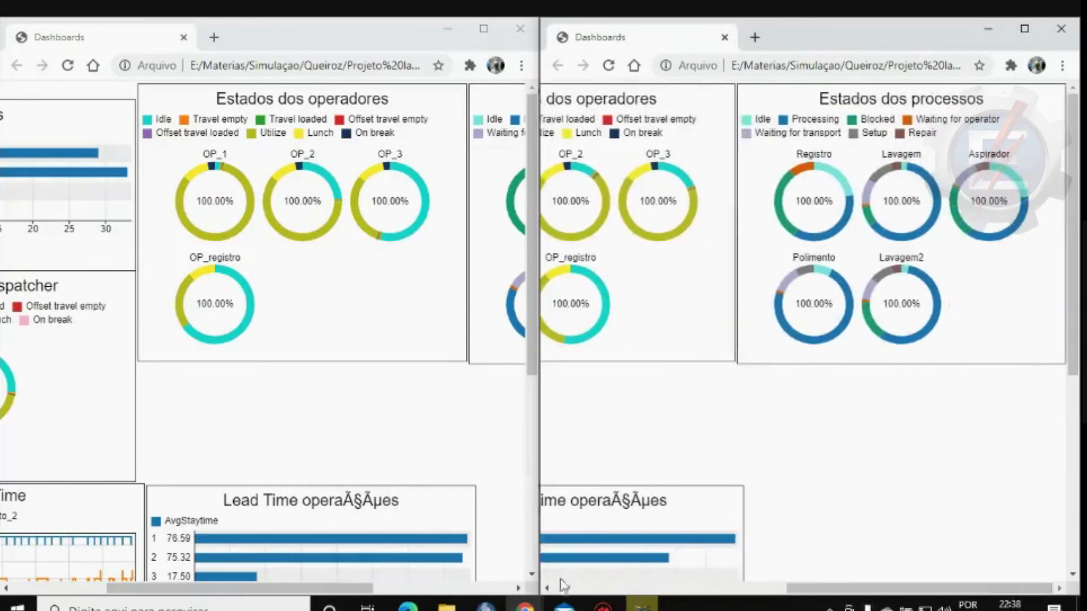
drag(272, 588, 445, 608)
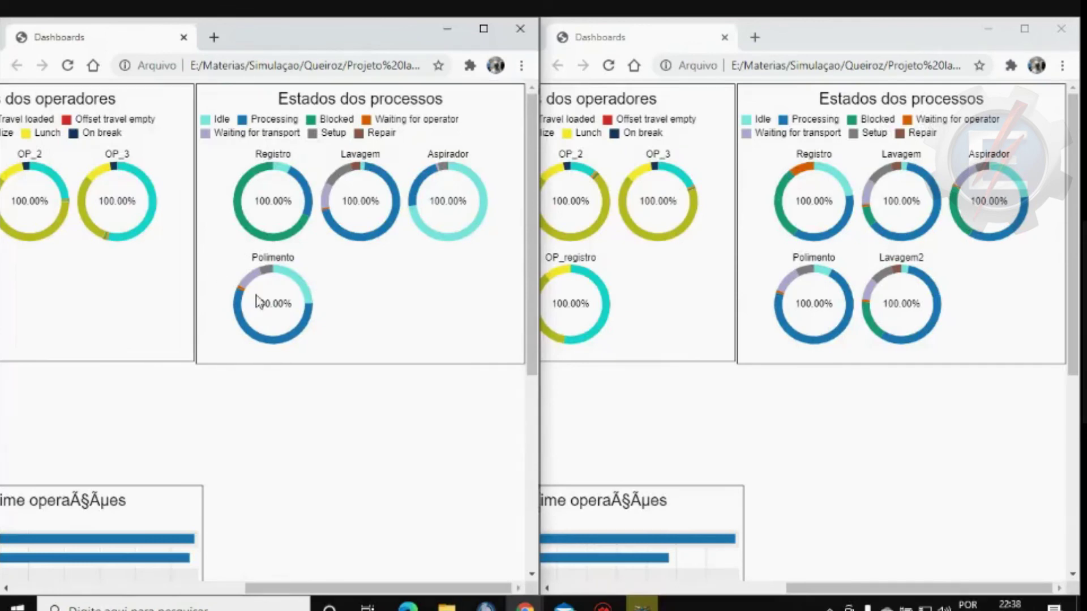
mouse_move(483, 205)
mouse_move(1019, 180)
mouse_move(955, 224)
mouse_move(1019, 232)
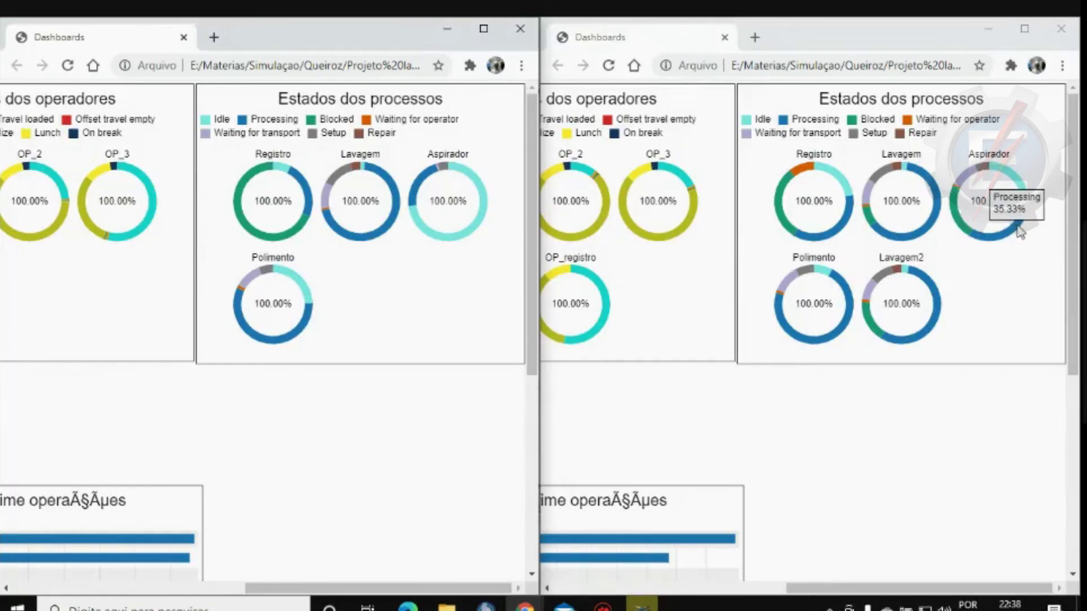
mouse_move(399, 196)
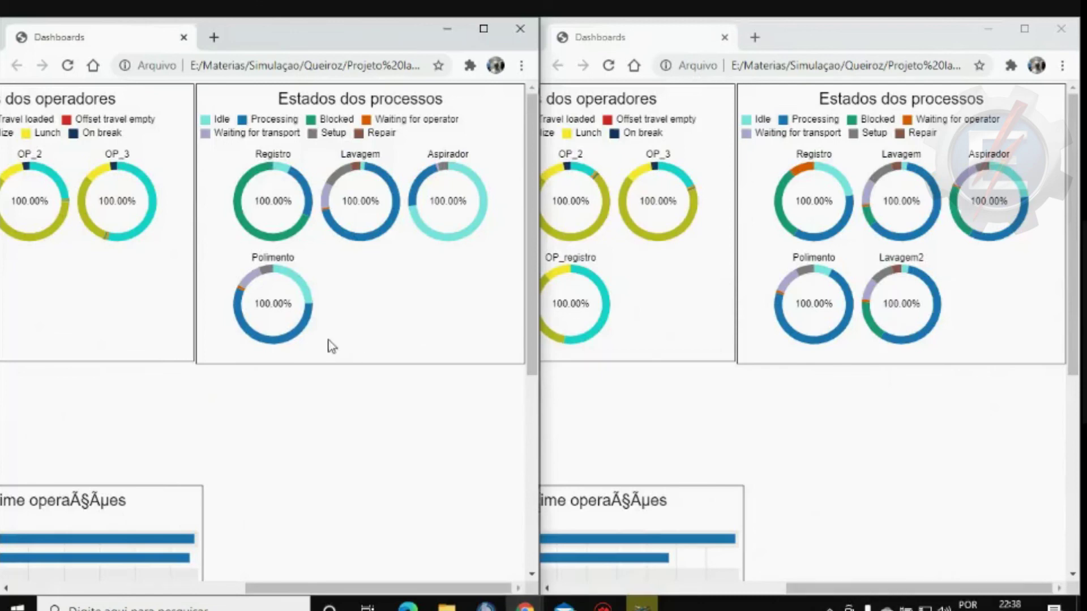
mouse_move(301, 333)
Bring the Lead Time operações chart into view in both exported dashboards and compare the average stay times
scroll(309, 363, down, 4)
drag(300, 586, 164, 585)
scroll(745, 305, down, 3)
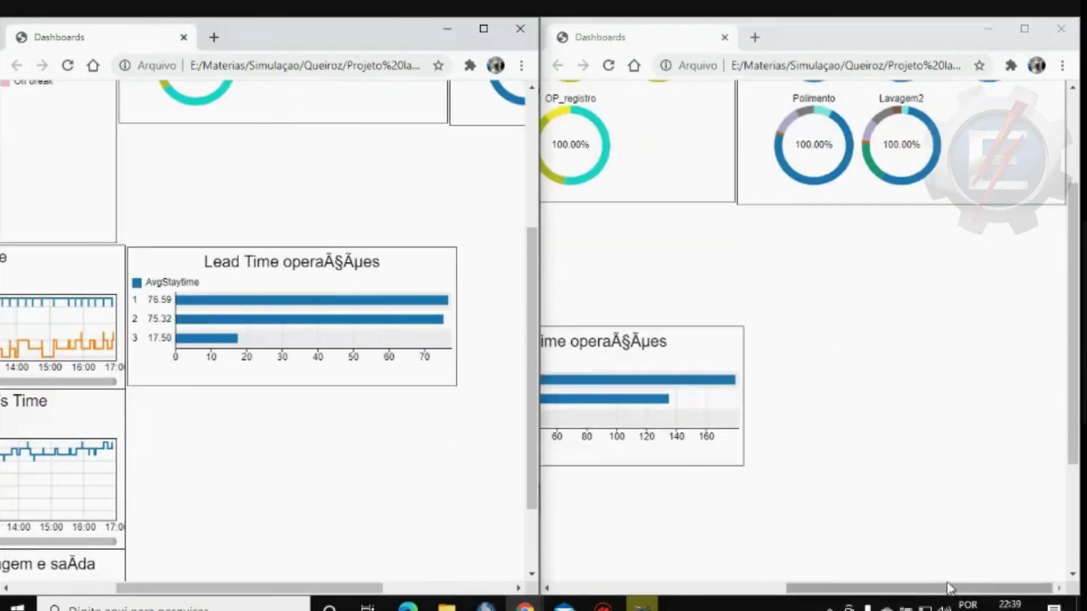
drag(922, 589, 804, 591)
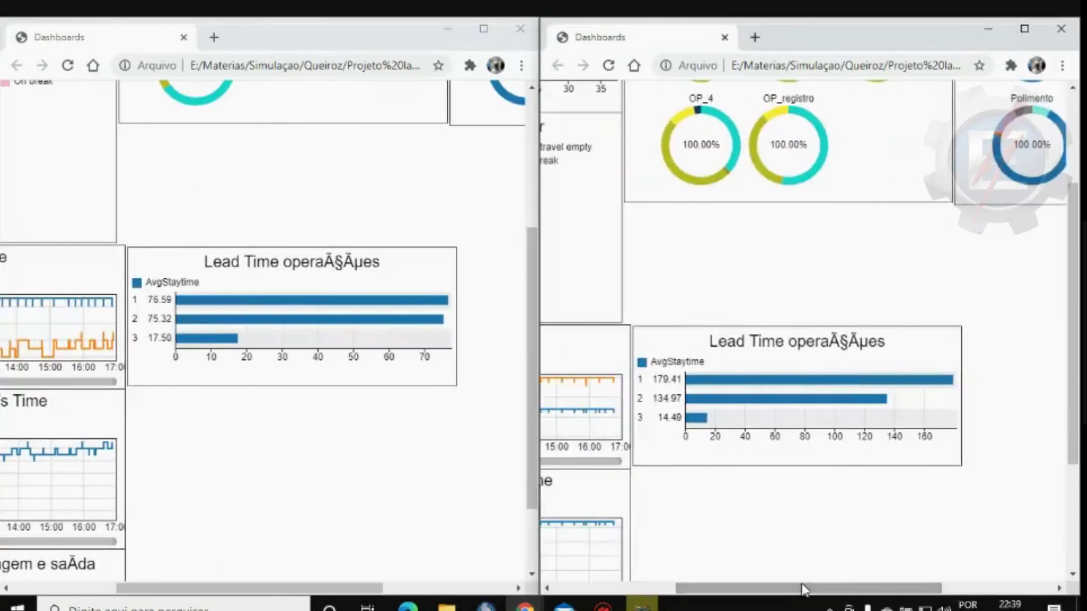